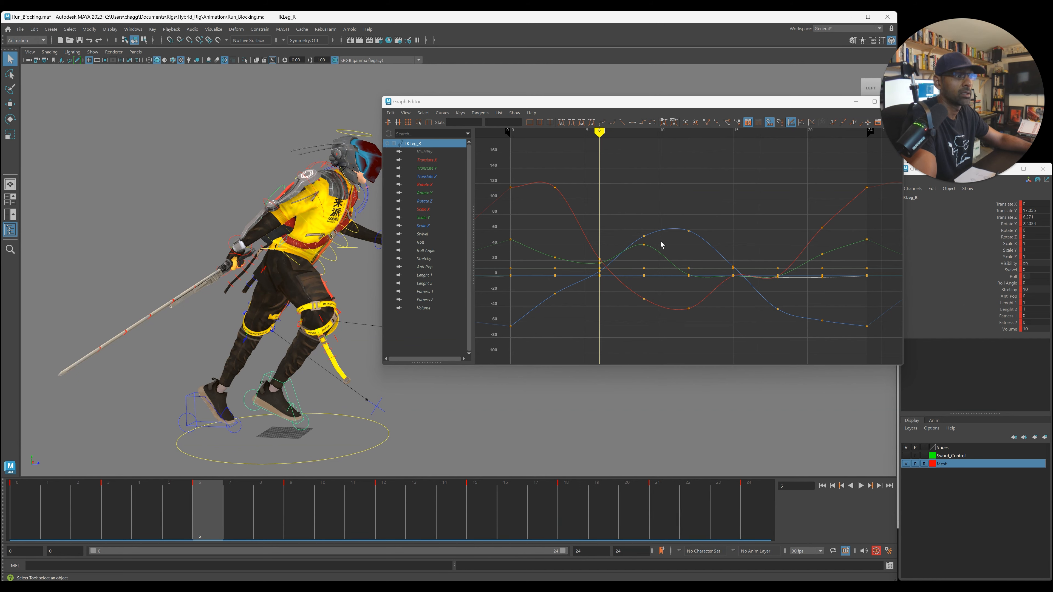
# - Flatten the right leg's Translate Y curve tangents at the first and last keys and at the ground-contact keys
pyautogui.click(435, 160)
pyautogui.click(426, 168)
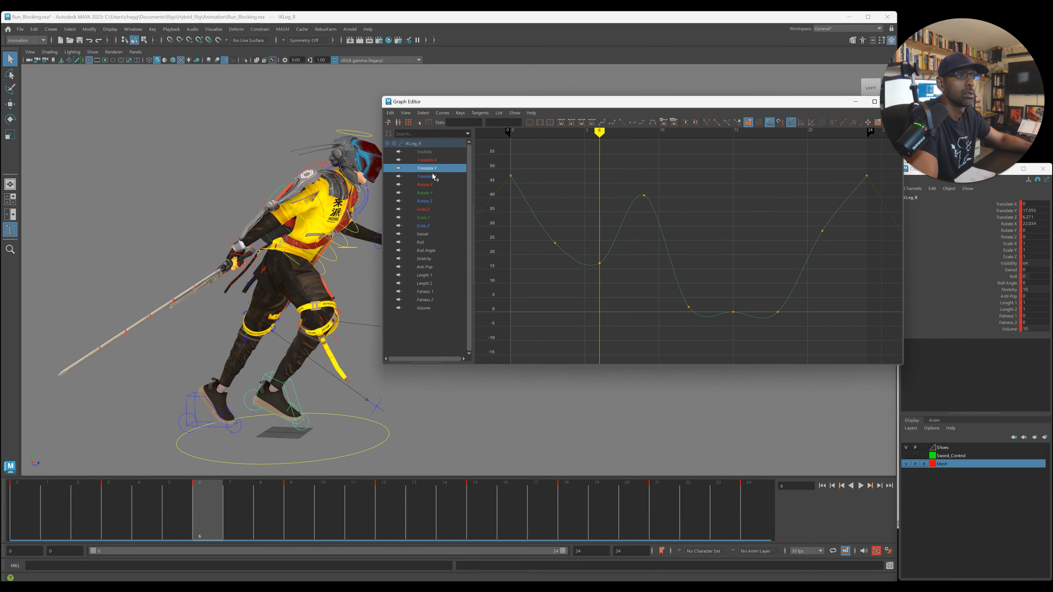
pyautogui.moveTo(502, 170); pyautogui.dragTo(576, 173)
pyautogui.moveTo(881, 162); pyautogui.dragTo(825, 190)
pyautogui.click(632, 122)
pyautogui.moveTo(671, 296); pyautogui.dragTo(750, 325)
pyautogui.click(704, 308)
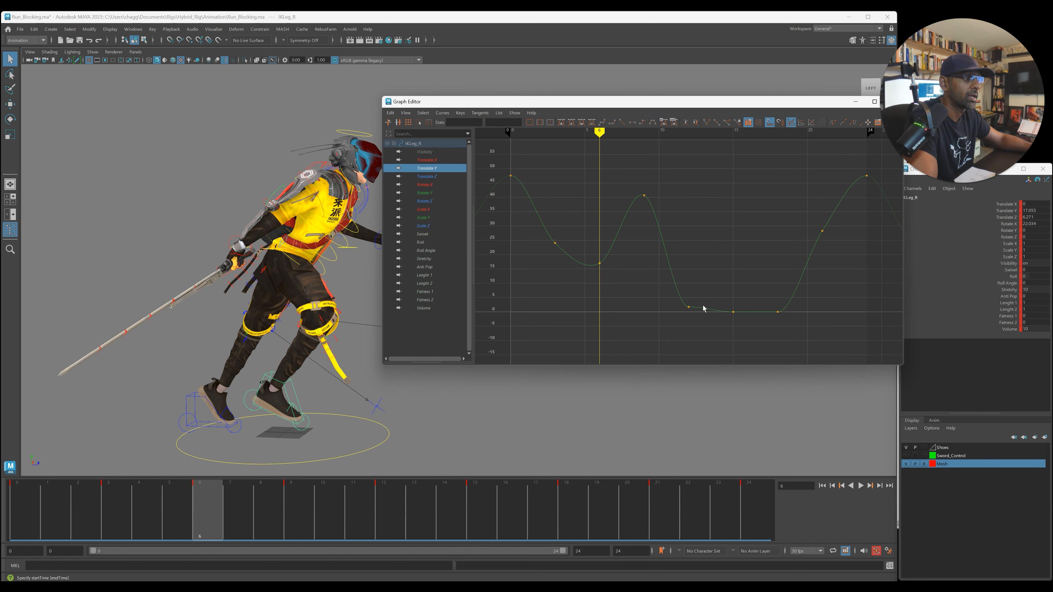
# - Examine the right foot's ground contact from the side by scrubbing the run through frames 12 and 13
pyautogui.moveTo(247, 527)
pyautogui.mouseDown()
pyautogui.moveTo(433, 528)
pyautogui.moveTo(417, 528)
pyautogui.mouseUp()
pyautogui.press('space')
pyautogui.press('space')
pyautogui.press('space')
pyautogui.press('space')
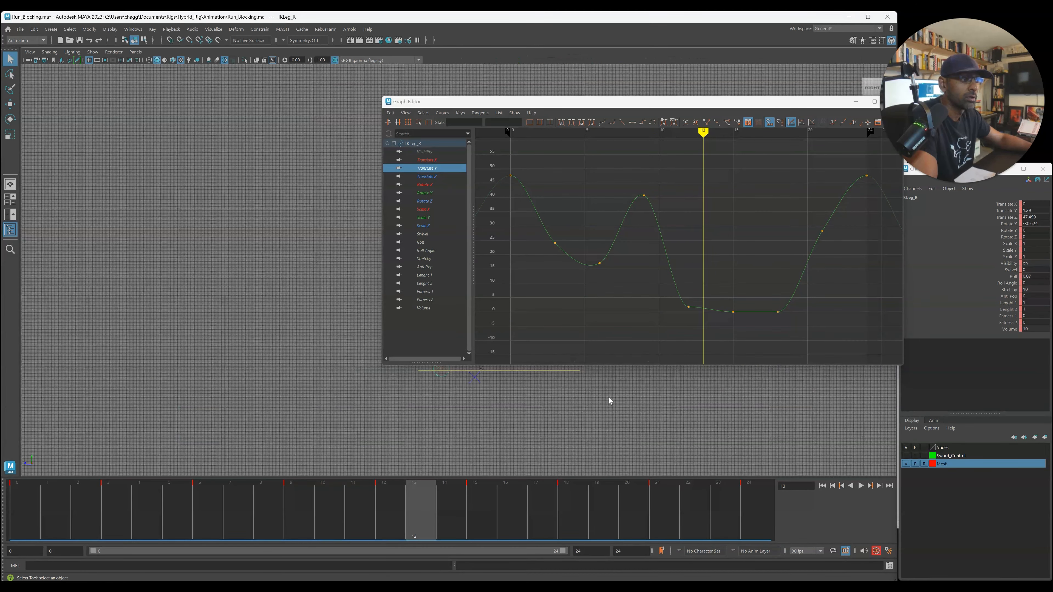
pyautogui.keyDown('alt'); pyautogui.moveTo(572, 401); pyautogui.dragTo(289, 414, button='middle'); pyautogui.keyUp('alt')
pyautogui.keyDown('alt'); pyautogui.moveTo(289, 413); pyautogui.dragTo(543, 350, button='right'); pyautogui.keyUp('alt')
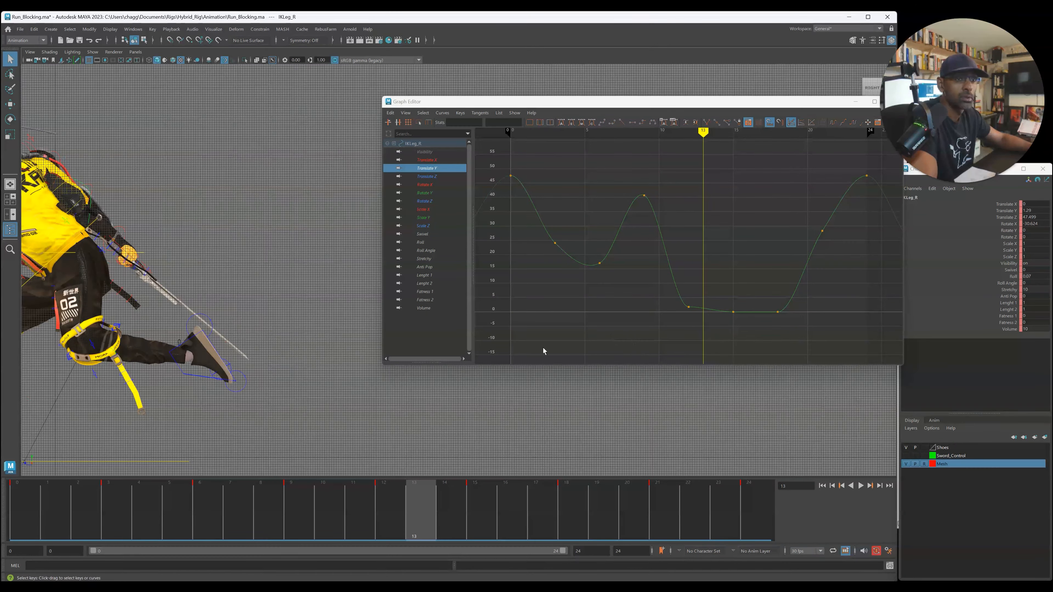
pyautogui.keyDown('alt'); pyautogui.moveTo(272, 372); pyautogui.dragTo(493, 332, button='middle'); pyautogui.keyUp('alt')
pyautogui.keyDown('alt'); pyautogui.moveTo(414, 394); pyautogui.dragTo(382, 412, button='right'); pyautogui.keyUp('alt')
pyautogui.keyDown('alt'); pyautogui.moveTo(383, 411); pyautogui.dragTo(340, 388, button='middle'); pyautogui.keyUp('alt')
pyautogui.keyDown('alt'); pyautogui.moveTo(340, 388); pyautogui.dragTo(363, 394, button='right'); pyautogui.keyUp('alt')
pyautogui.keyDown('alt'); pyautogui.click(373, 394); pyautogui.keyUp('alt')
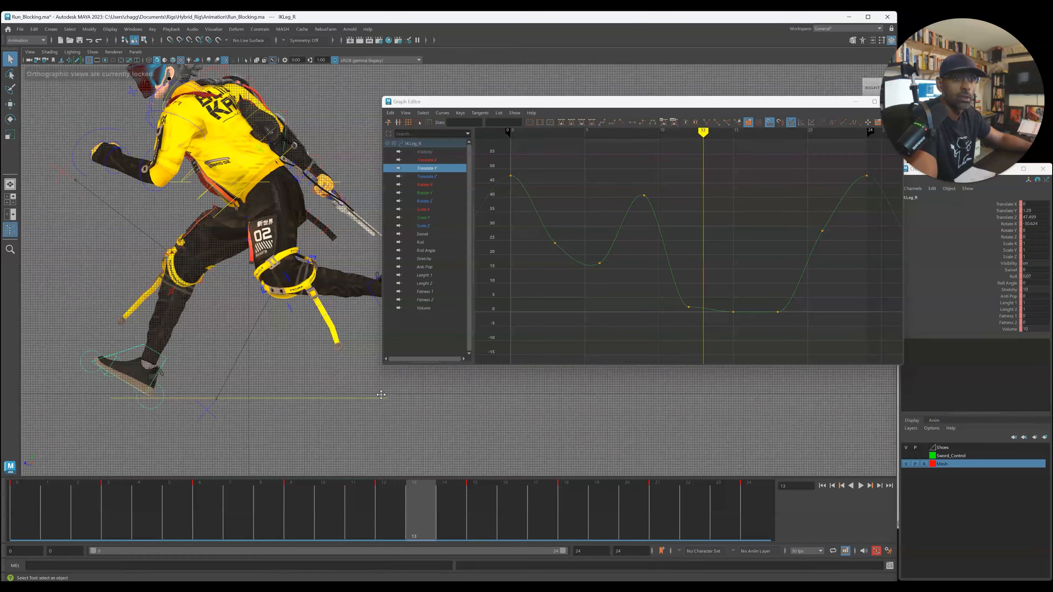
pyautogui.keyDown('alt'); pyautogui.moveTo(374, 394); pyautogui.dragTo(356, 395, button='middle'); pyautogui.keyUp('alt')
pyautogui.click(140, 509)
pyautogui.moveTo(139, 509); pyautogui.dragTo(382, 516)
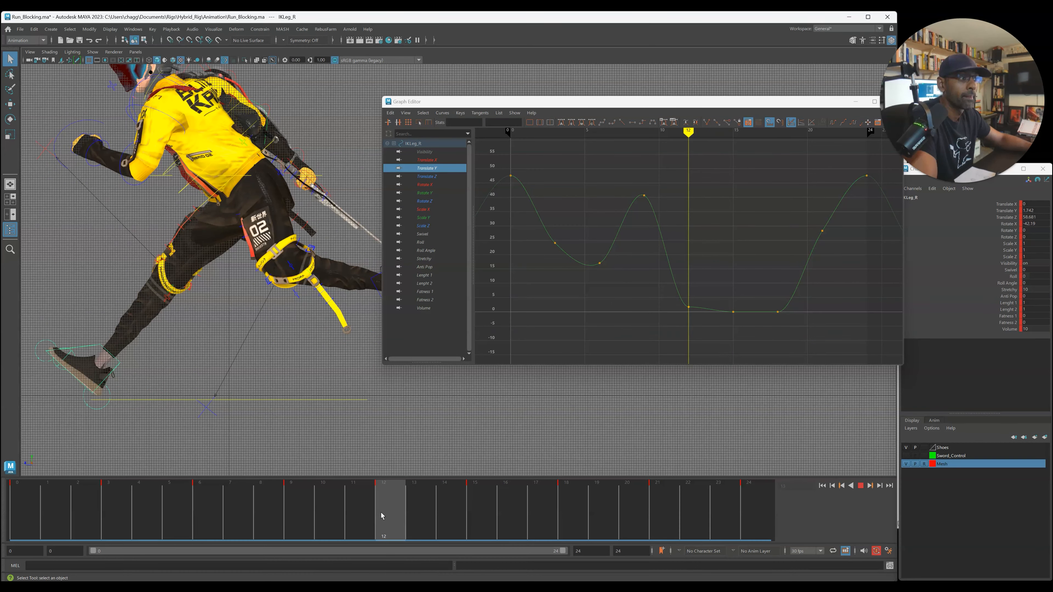
# - Set the right leg's Translate Y keys at frames 12 and 15 to 0
pyautogui.moveTo(678, 287); pyautogui.dragTo(705, 319)
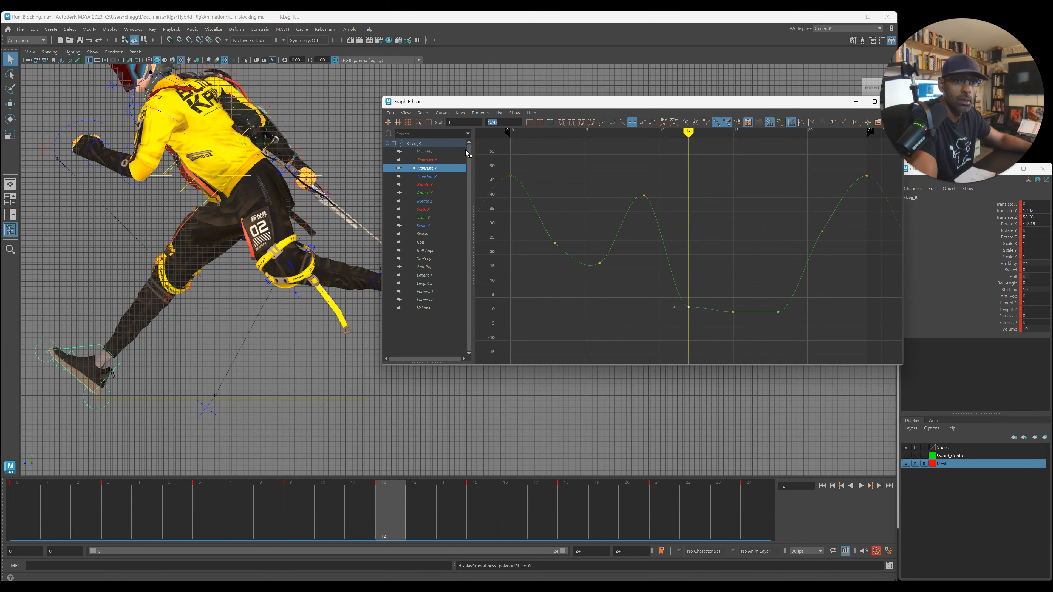
pyautogui.moveTo(669, 282); pyautogui.dragTo(707, 318)
pyautogui.click(516, 124)
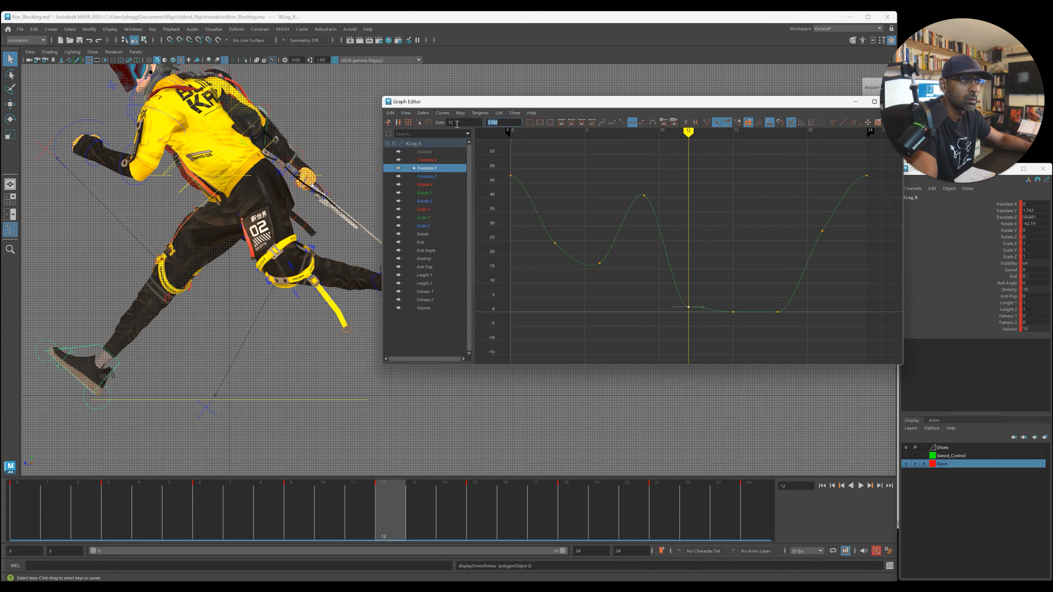
pyautogui.press('Return')
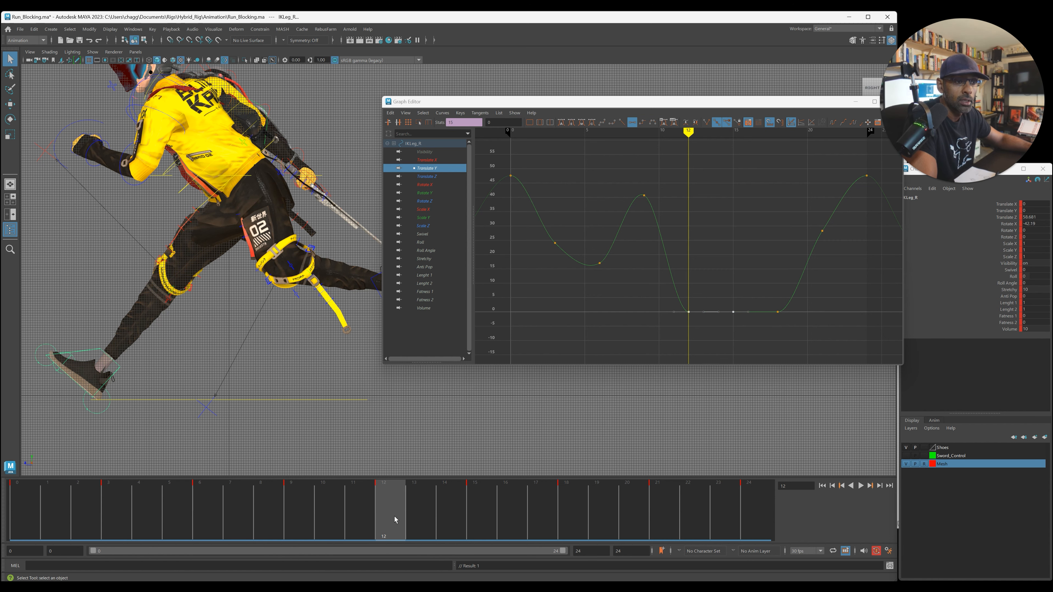
pyautogui.moveTo(394, 516); pyautogui.dragTo(417, 519)
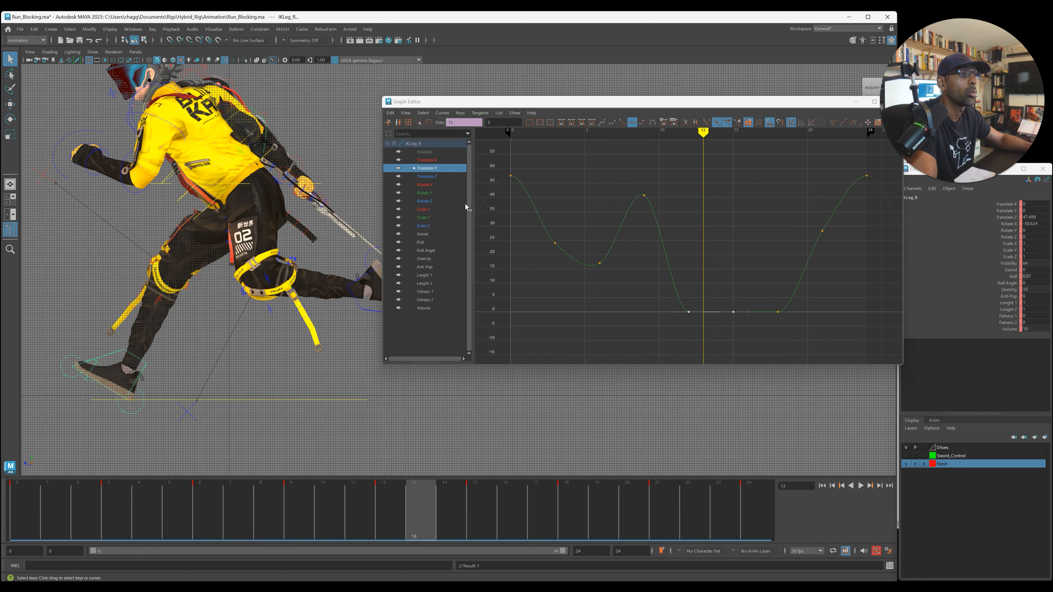
# - Flatten the tangents of the first and last keys on the right leg's Translate Z curve and play back the run
pyautogui.click(427, 177)
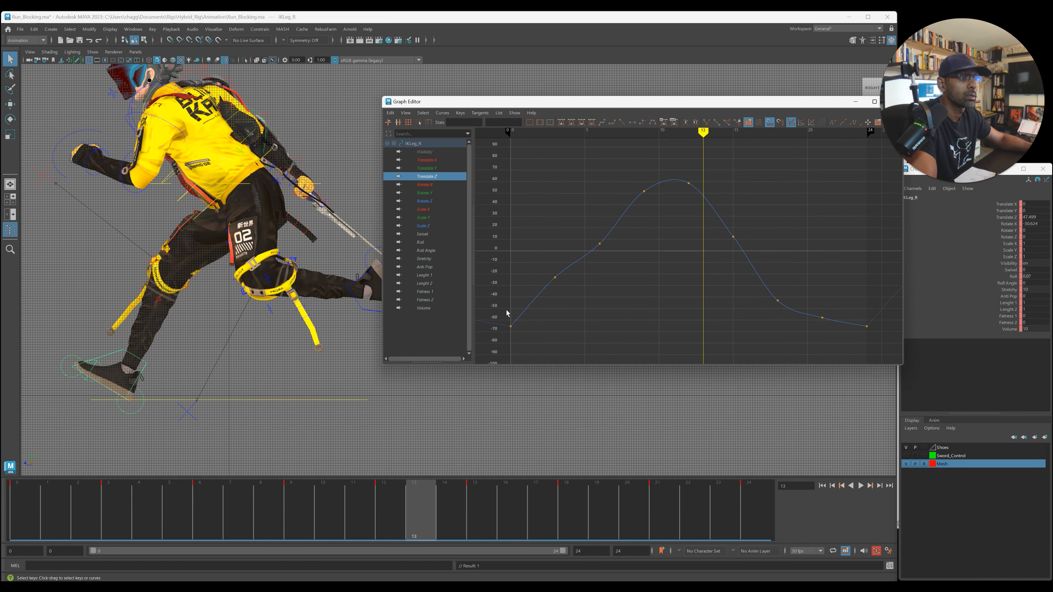
pyautogui.moveTo(853, 308); pyautogui.dragTo(867, 332)
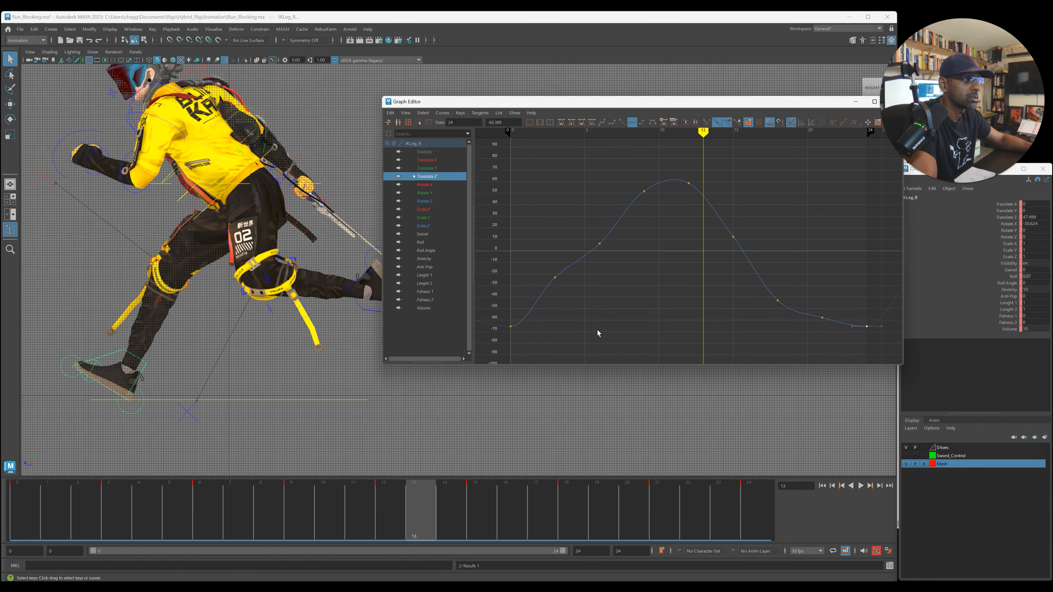
pyautogui.hotkey('alt', 'v')
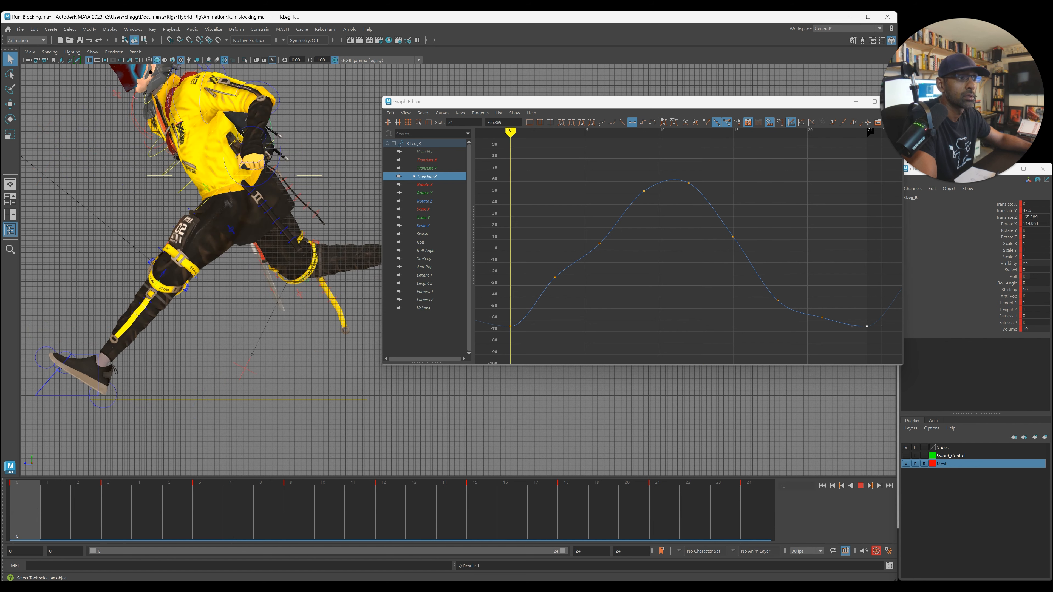
pyautogui.hotkey('alt', 'v')
# - Try to lower the frame 3 key on the right leg's Translate Z curve
pyautogui.moveTo(538, 254); pyautogui.dragTo(575, 297)
pyautogui.keyDown('shift'); pyautogui.moveTo(576, 299); pyautogui.dragTo(576, 303, button='middle'); pyautogui.keyUp('shift')
pyautogui.hotkey('ctrl', 'z')
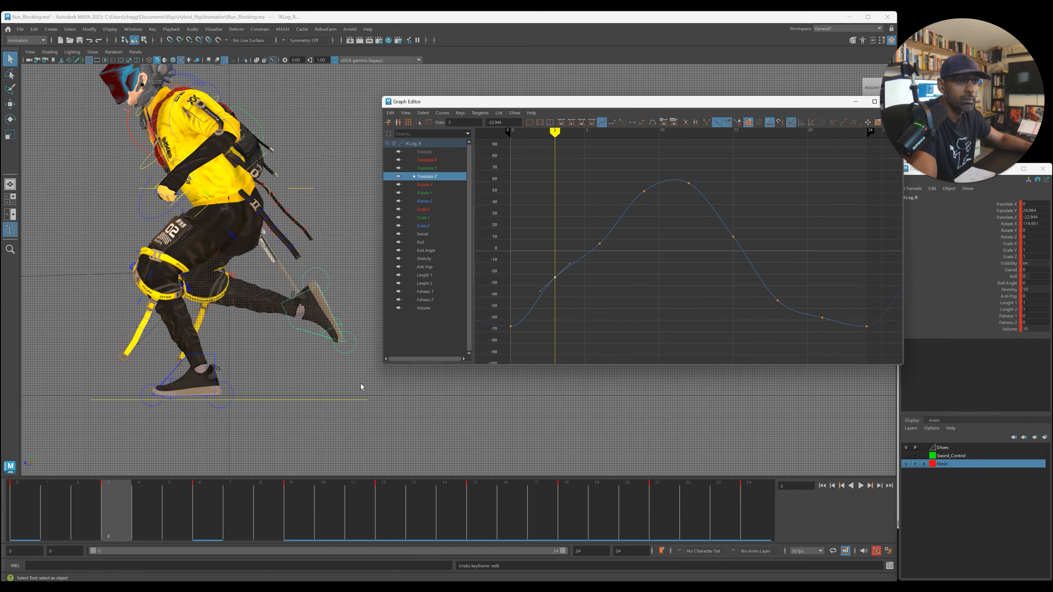
# - Select the left leg's IK control at frame 0 and flatten the tangents of its Translate X curve
pyautogui.click(6, 521)
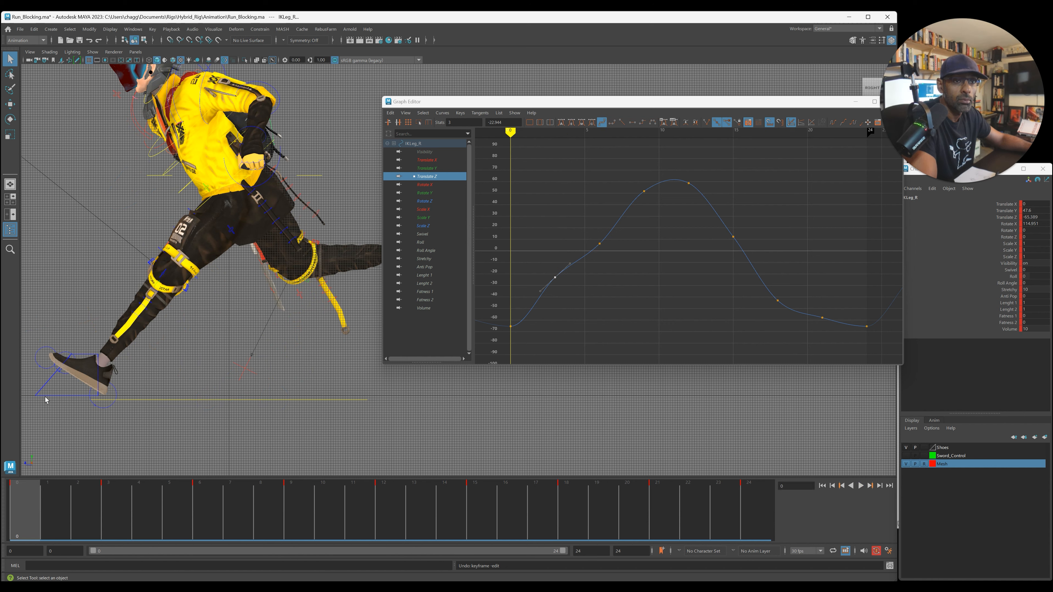
pyautogui.click(43, 389)
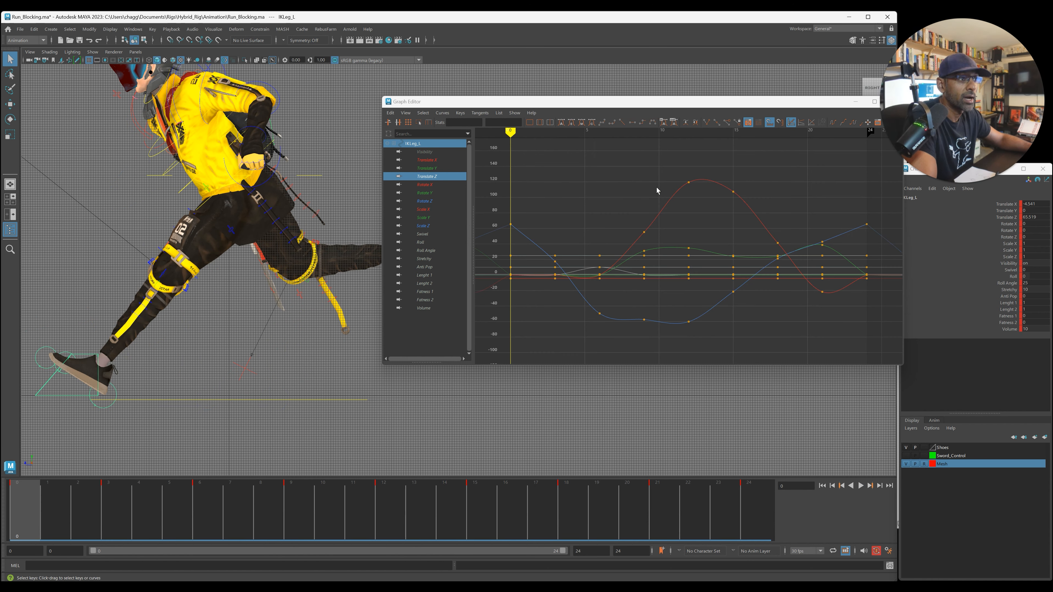
pyautogui.click(439, 161)
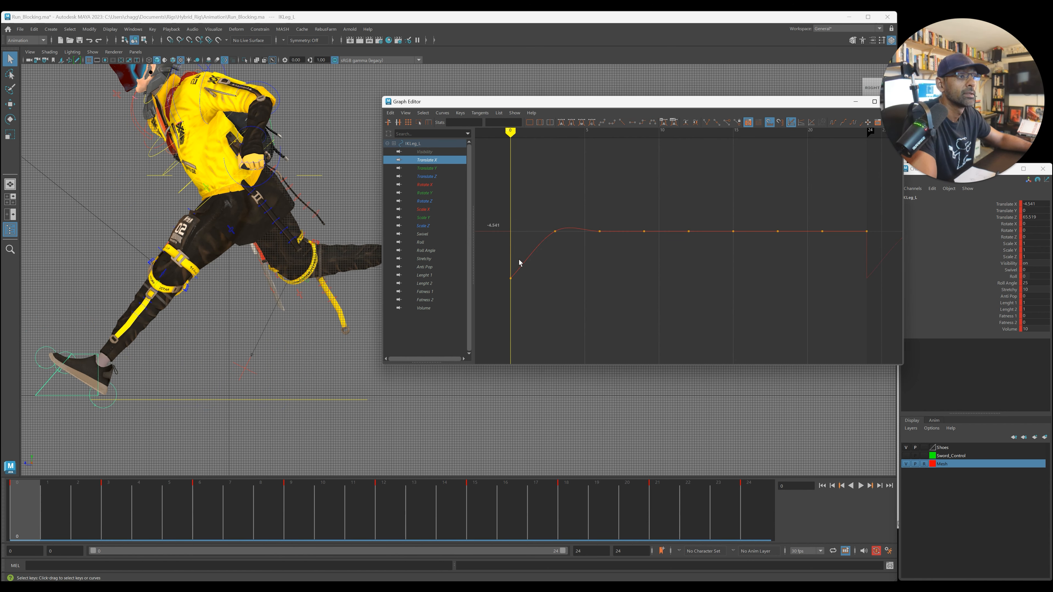
pyautogui.moveTo(645, 250); pyautogui.dragTo(652, 252)
pyautogui.click(632, 122)
pyautogui.moveTo(554, 189); pyautogui.dragTo(579, 205)
# - Check the left foot from the front around frame 0 and delete the frame 0 key from its Translate X curve
pyautogui.press('space')
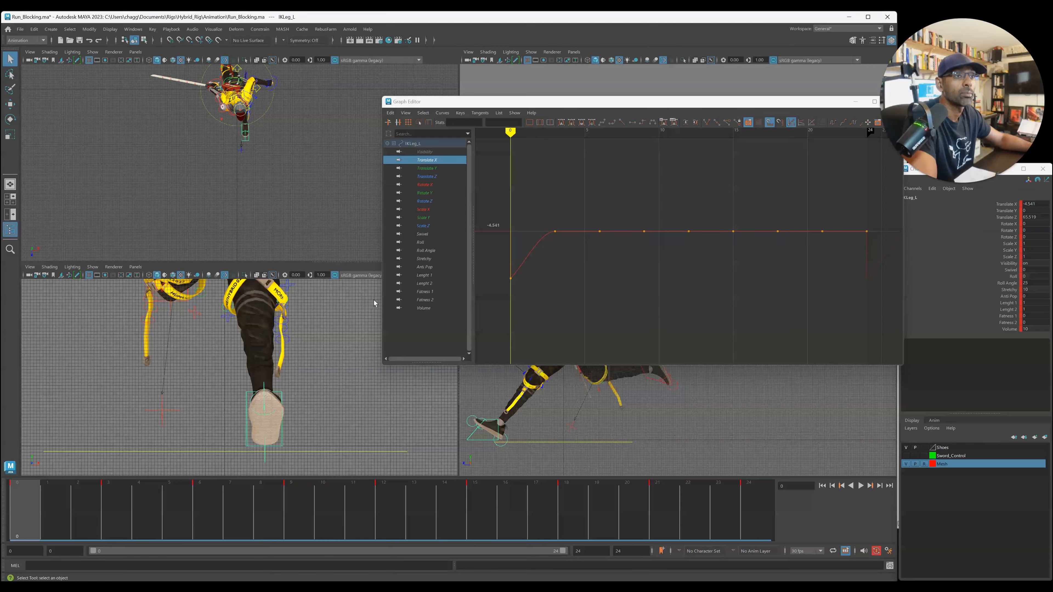
pyautogui.moveTo(37, 536); pyautogui.dragTo(26, 510)
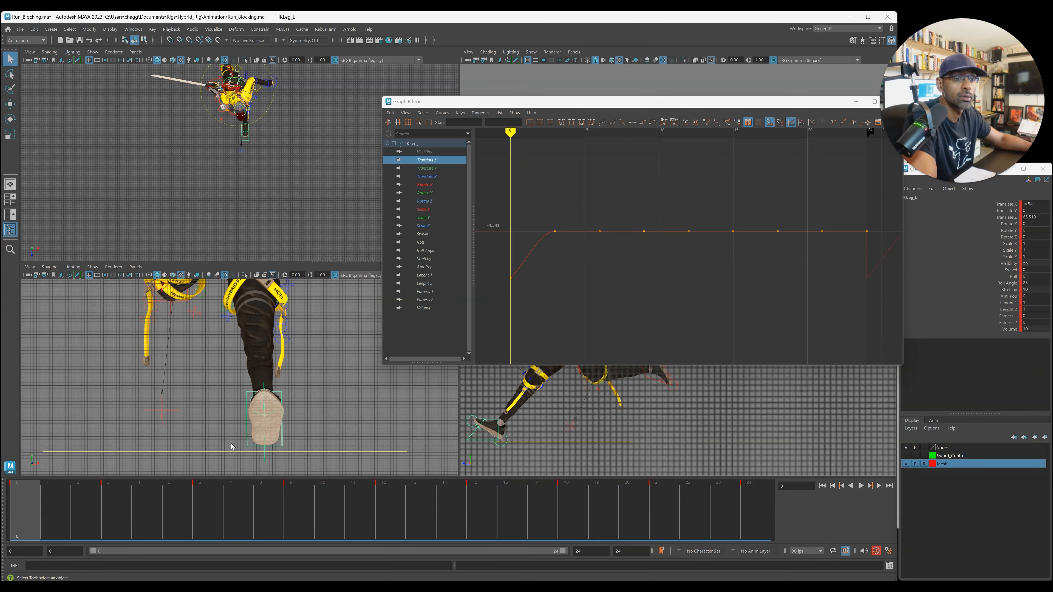
pyautogui.keyDown('alt'); pyautogui.moveTo(232, 447); pyautogui.dragTo(139, 423, button='right'); pyautogui.keyUp('alt')
pyautogui.moveTo(50, 525); pyautogui.dragTo(19, 522)
pyautogui.moveTo(506, 265); pyautogui.dragTo(553, 292)
pyautogui.press('Delete')
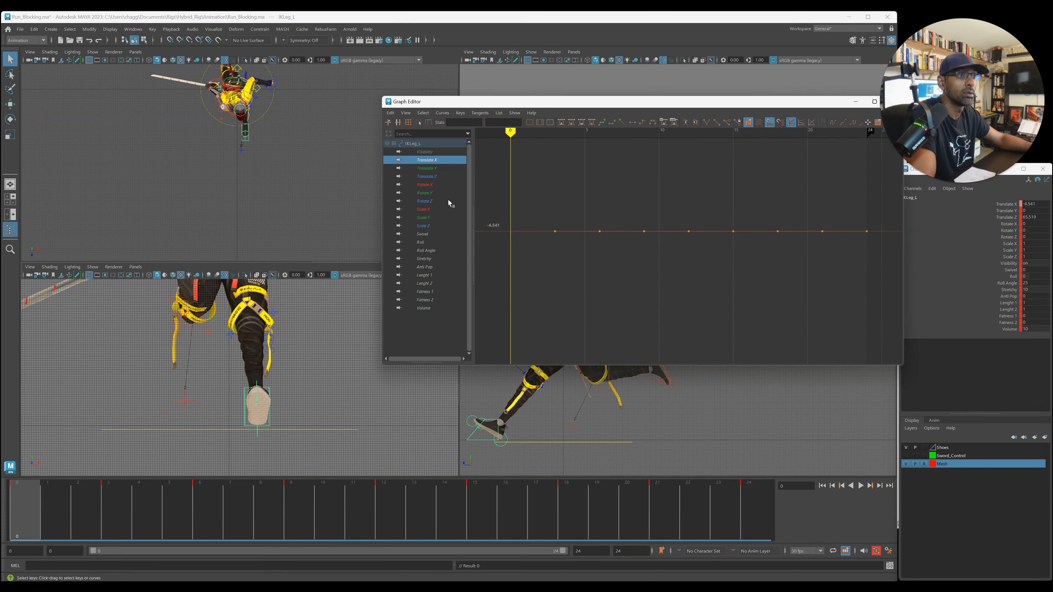
# - Flatten the left leg's Translate Y tangents at the ground-contact keys and adjust the frame 12 key's incoming tangent slightly upward
pyautogui.click(434, 170)
pyautogui.moveTo(495, 294); pyautogui.dragTo(615, 329)
pyautogui.moveTo(799, 270); pyautogui.dragTo(879, 332)
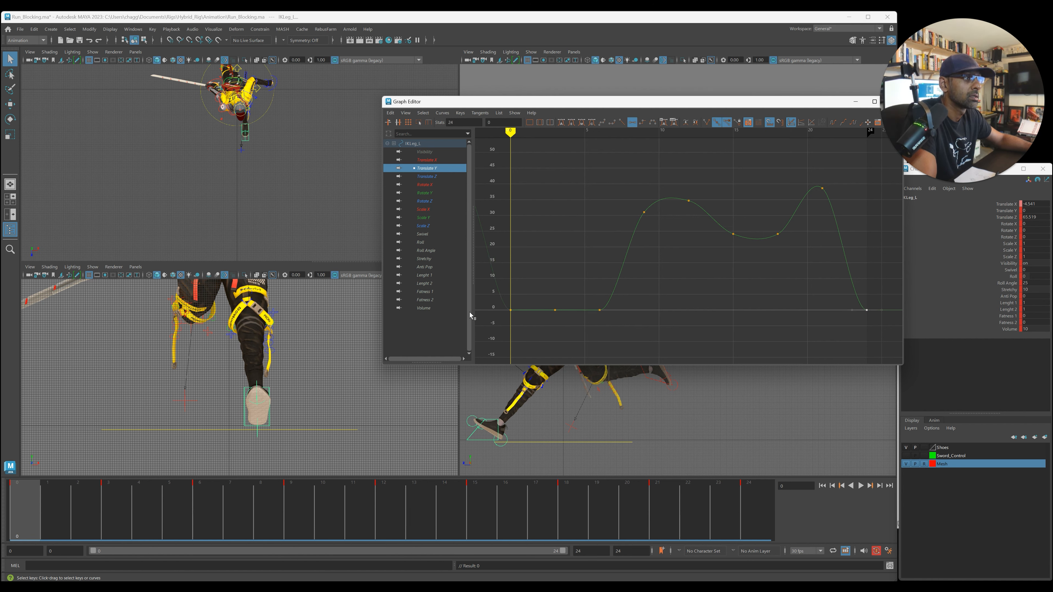
pyautogui.moveTo(657, 186); pyautogui.dragTo(679, 208)
pyautogui.moveTo(676, 209); pyautogui.dragTo(676, 205, button='middle')
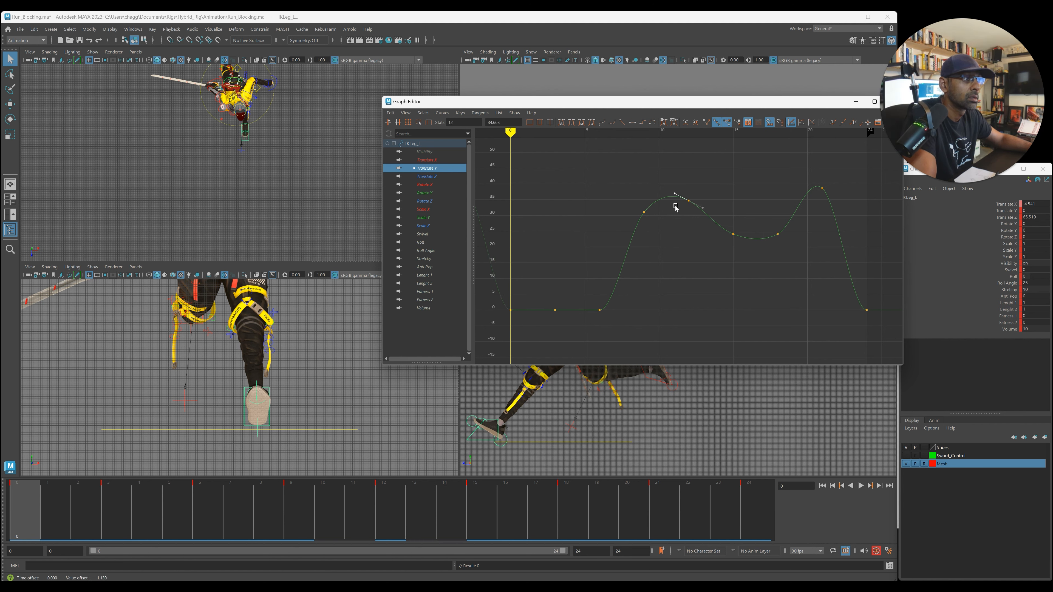
# - Flatten the tangents of the left leg's Translate Z keys at frames 0 and 24
pyautogui.click(438, 177)
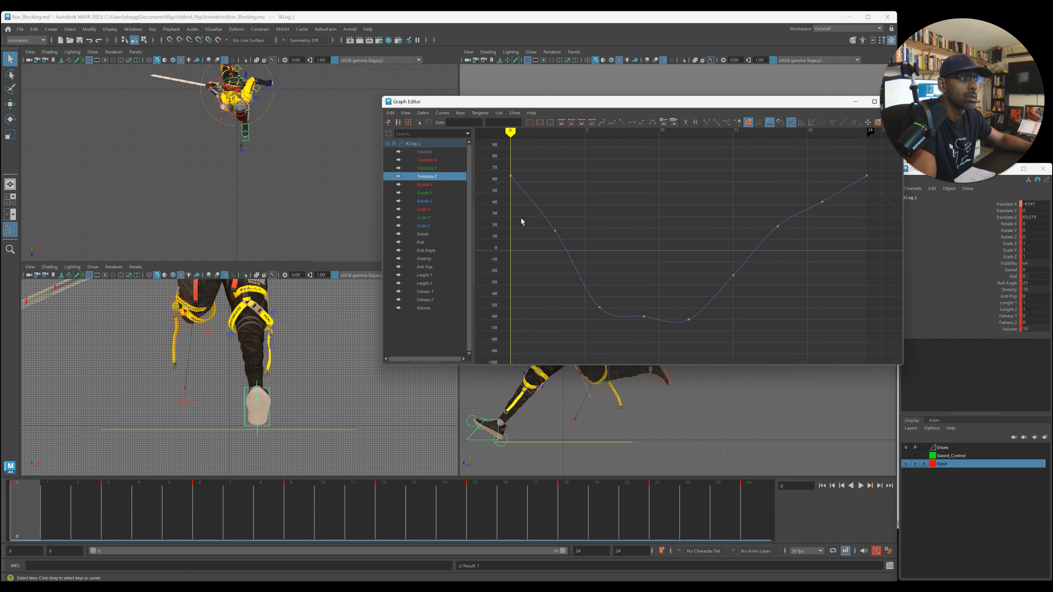
pyautogui.moveTo(503, 161); pyautogui.dragTo(898, 188)
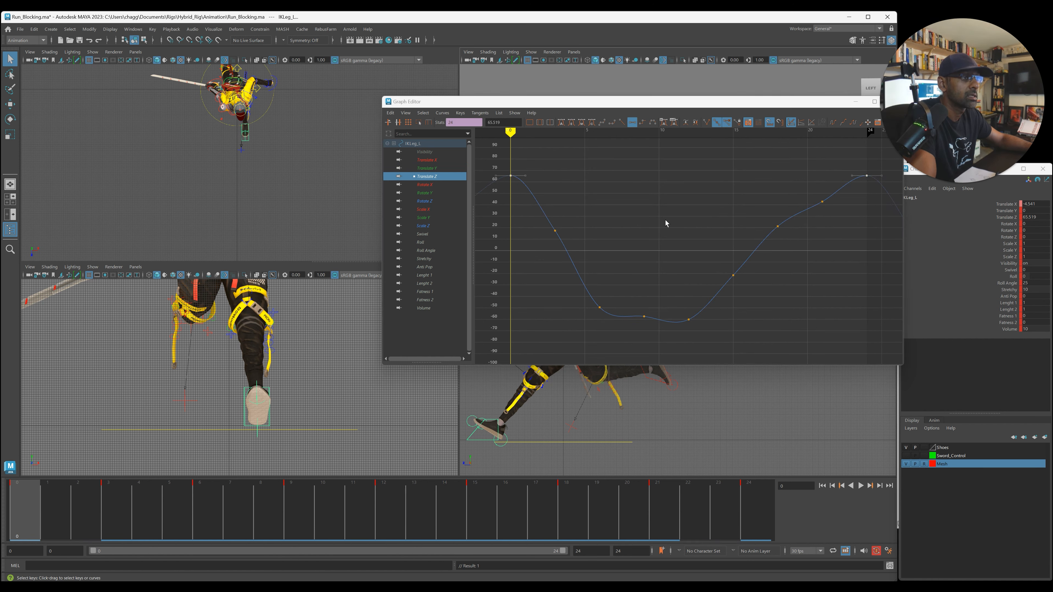
pyautogui.moveTo(540, 214); pyautogui.dragTo(595, 280)
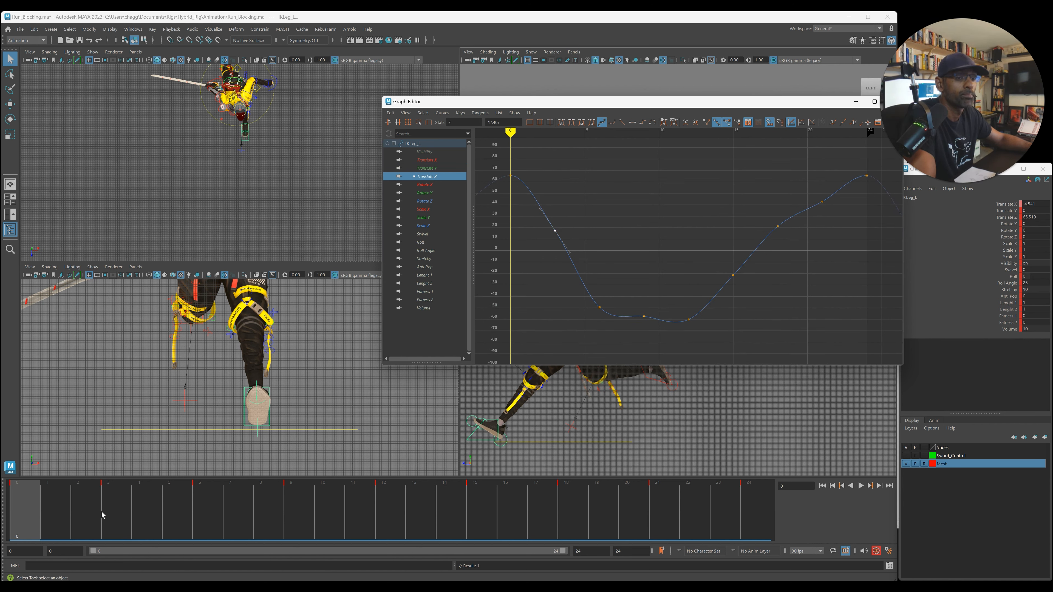
# - Smooth the left leg's Translate Z curve by moving frame 9 to about -61.6, frame 12 to -53.2 and frame 6 to -44.8
pyautogui.moveTo(101, 512); pyautogui.dragTo(207, 512)
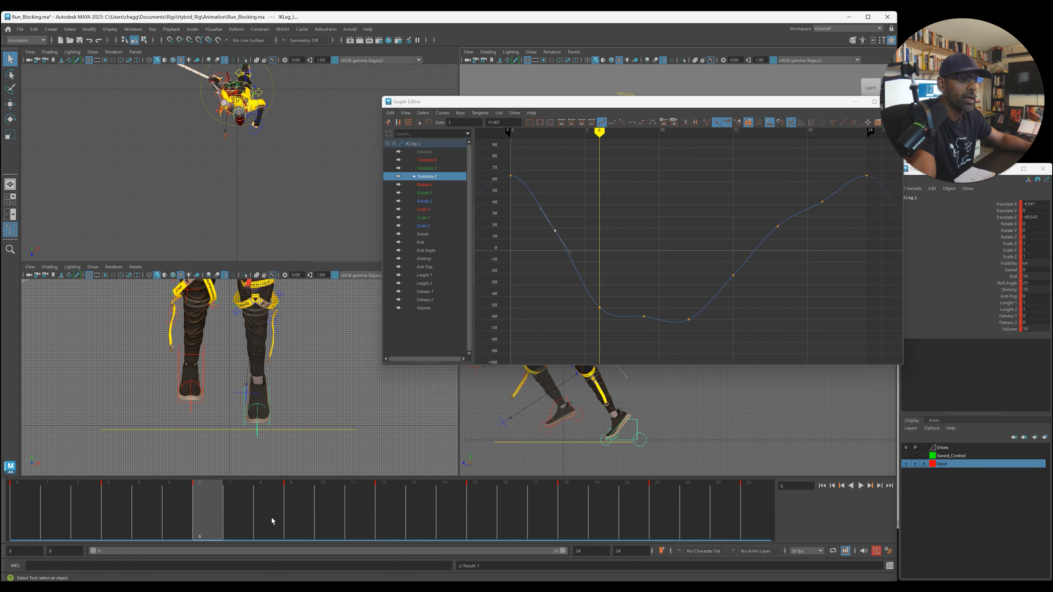
pyautogui.press('space')
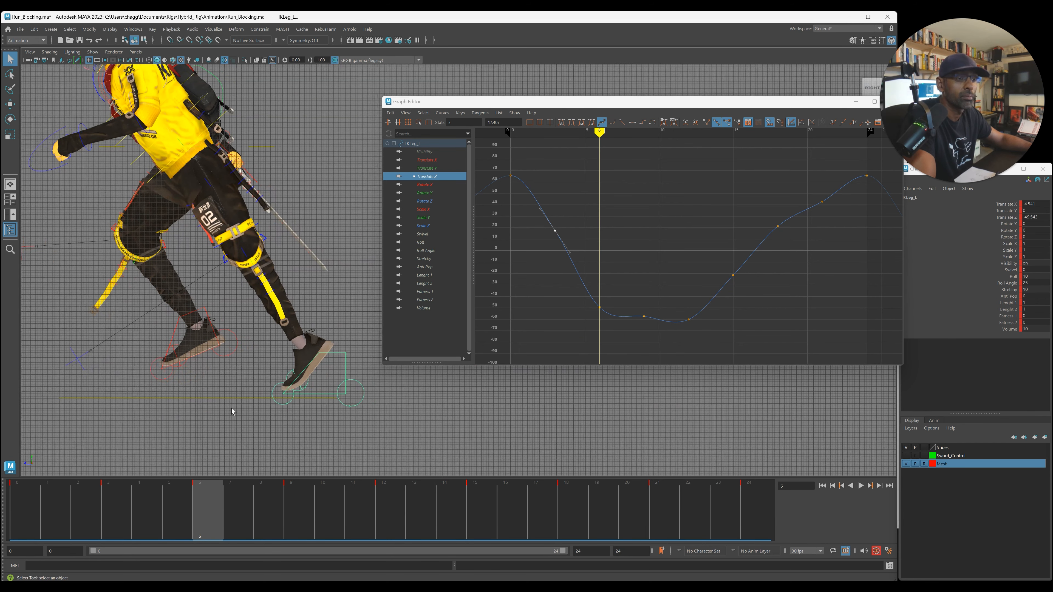
pyautogui.click(238, 512)
pyautogui.moveTo(255, 512); pyautogui.dragTo(302, 519)
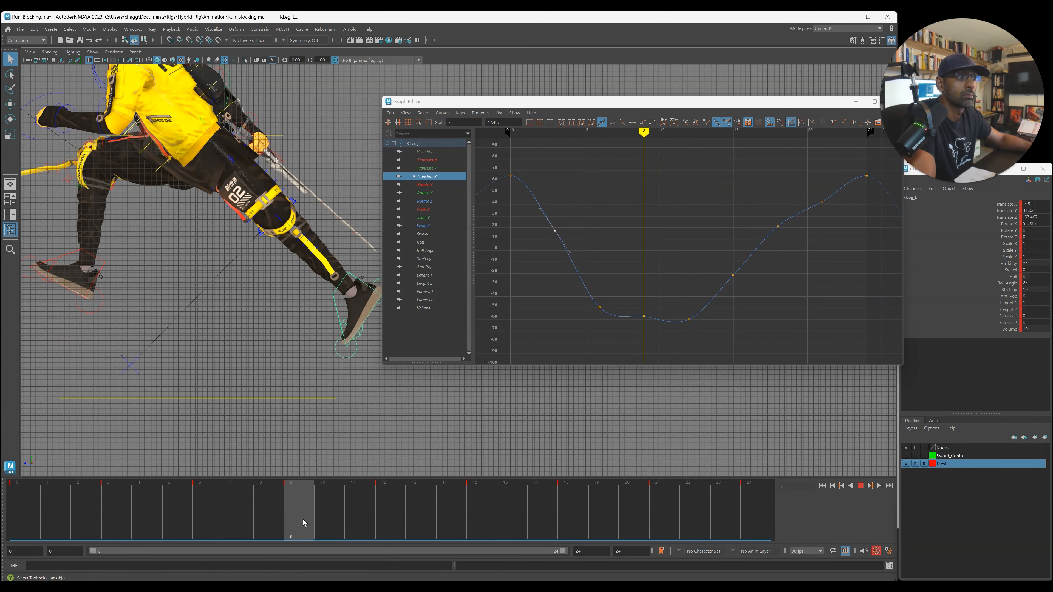
pyautogui.moveTo(634, 306); pyautogui.dragTo(657, 331)
pyautogui.keyDown('shift'); pyautogui.moveTo(657, 334); pyautogui.dragTo(711, 324, button='middle'); pyautogui.keyUp('shift')
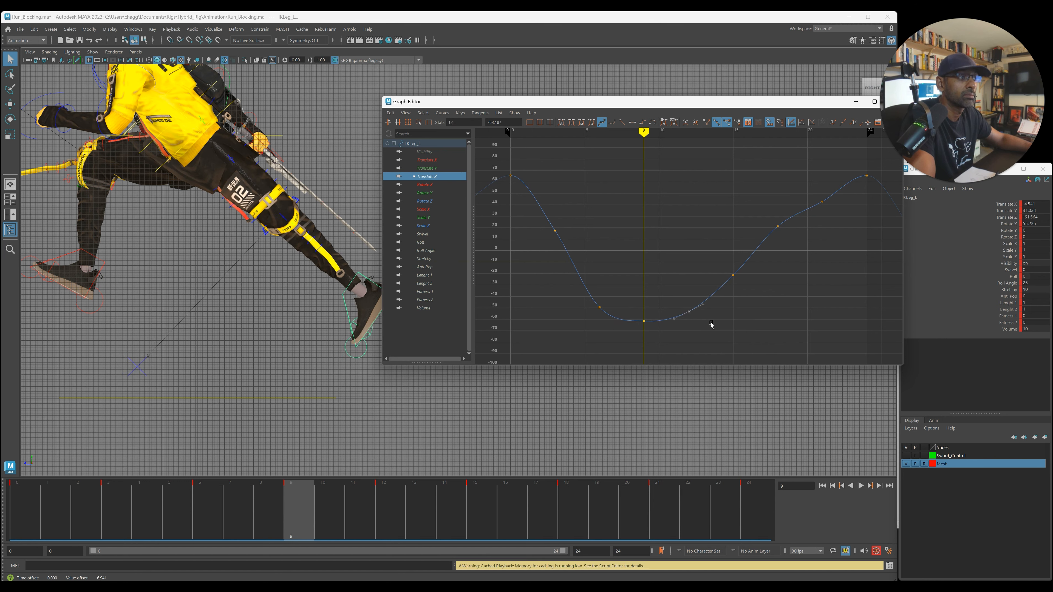
pyautogui.keyDown('shift'); pyautogui.moveTo(608, 307); pyautogui.dragTo(608, 303, button='middle'); pyautogui.keyUp('shift')
pyautogui.press('.')
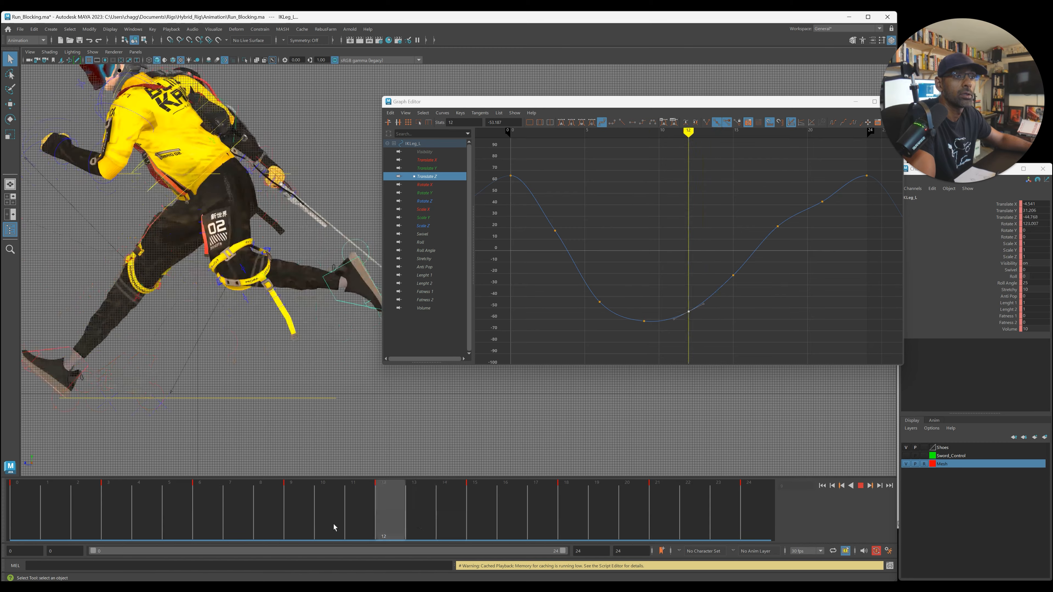
pyautogui.press(',')
pyautogui.press(',')
pyautogui.hotkey('alt', 'v')
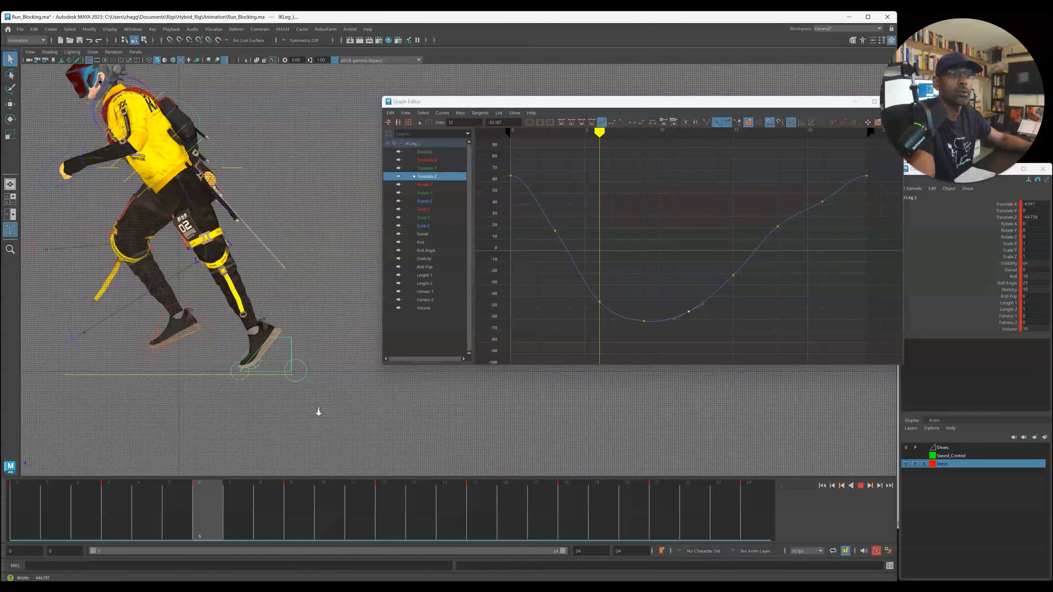
# - Raise the left leg's Translate Z key at frame 21 to 49.26, lower the frame 18 key slightly, and play back the run
pyautogui.moveTo(309, 521); pyautogui.dragTo(659, 521)
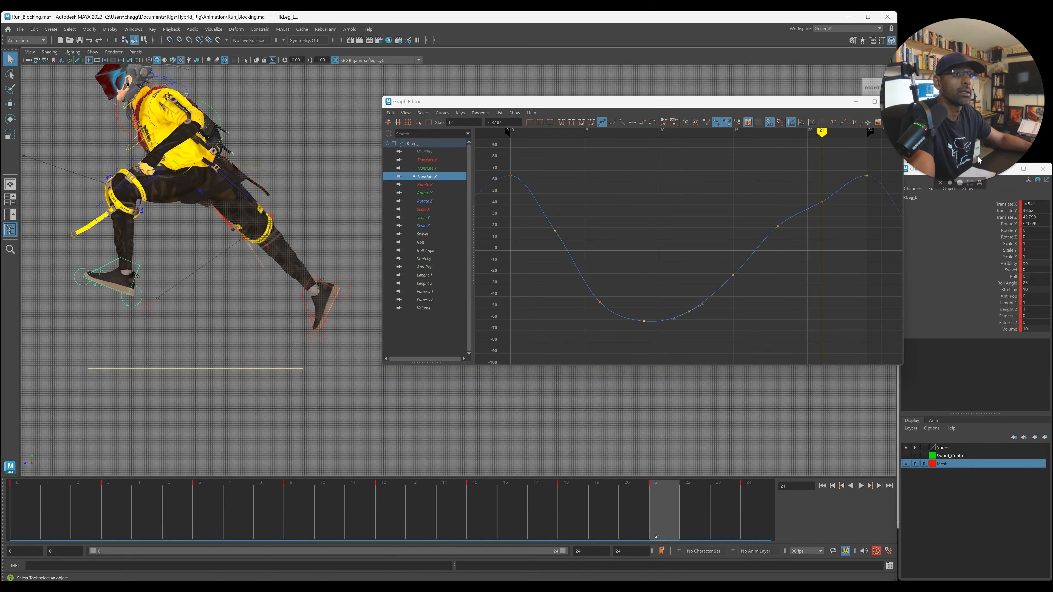
pyautogui.moveTo(812, 184); pyautogui.dragTo(844, 219)
pyautogui.moveTo(843, 217); pyautogui.dragTo(841, 211, button='middle')
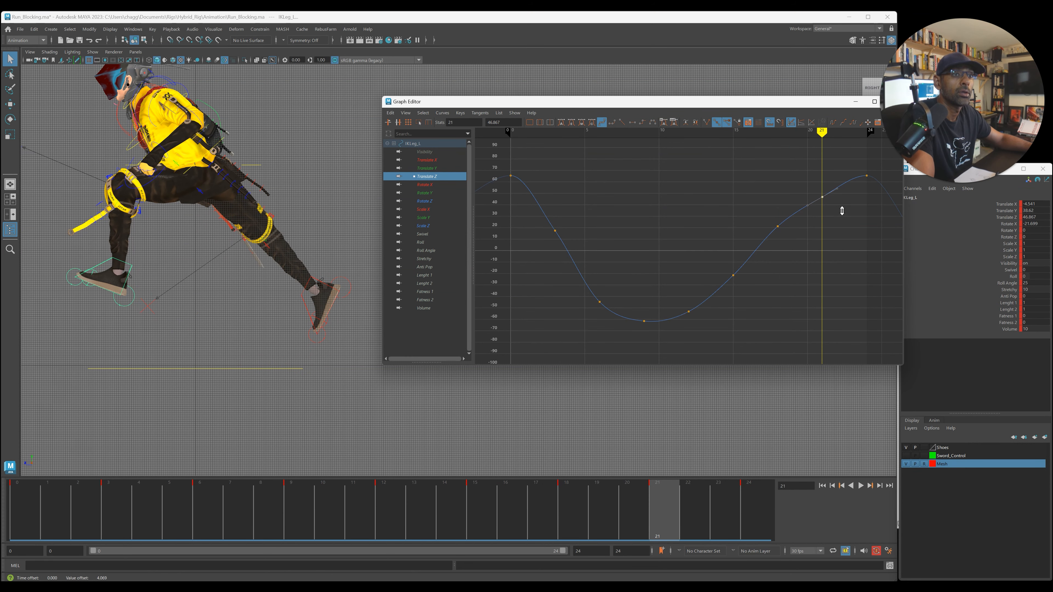
pyautogui.moveTo(770, 209); pyautogui.dragTo(799, 234)
pyautogui.moveTo(799, 229); pyautogui.dragTo(802, 238, button='middle')
pyautogui.moveTo(809, 185); pyautogui.dragTo(845, 219)
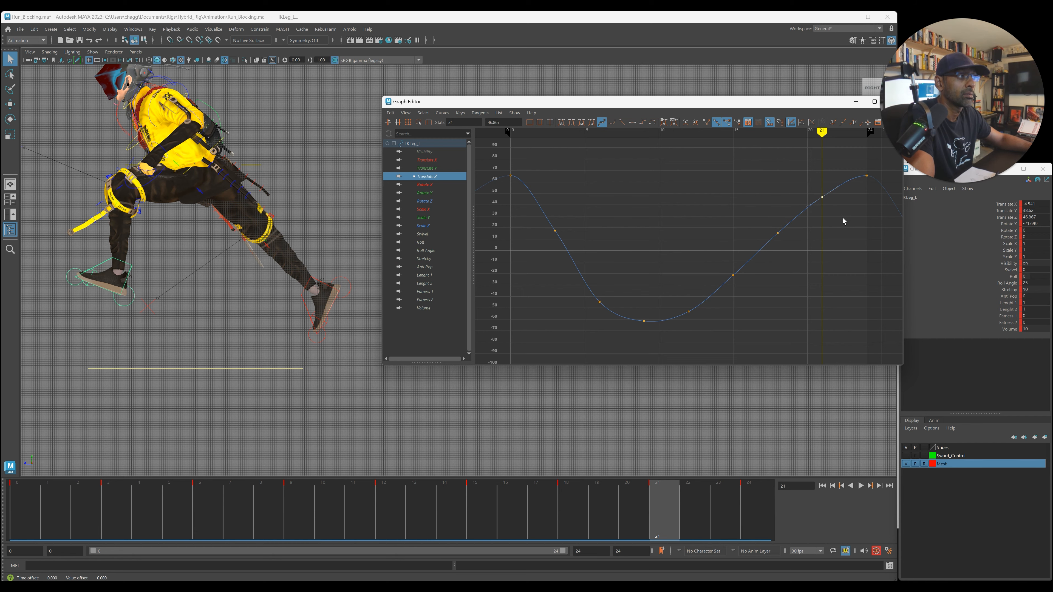
pyautogui.moveTo(843, 221); pyautogui.dragTo(841, 217, button='middle')
pyautogui.hotkey('alt', 'v')
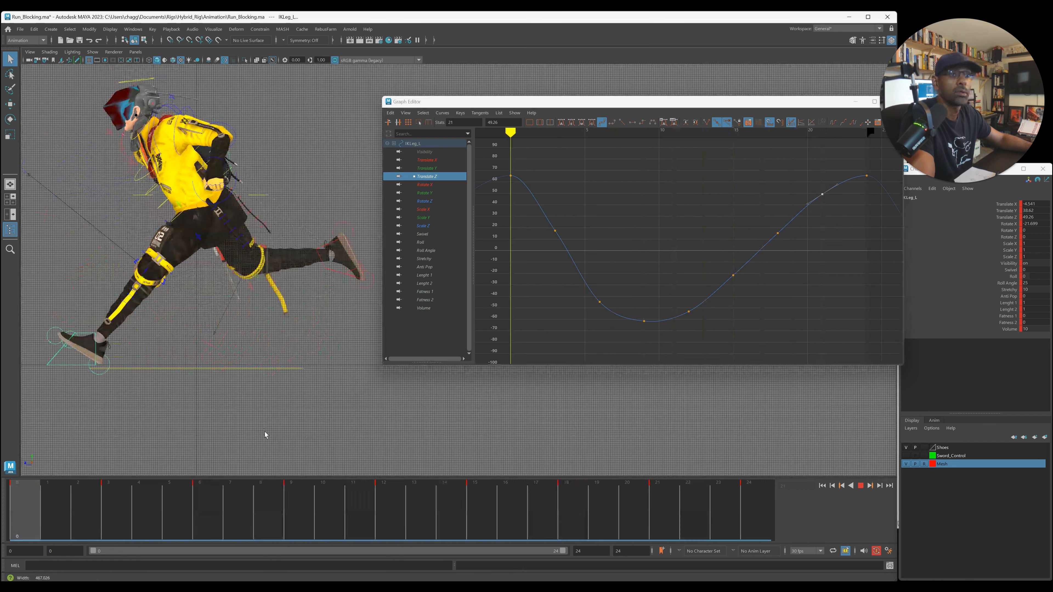
# - Stop playback and inspect the left leg's Translate Y curve and the foot pose at frames 0 and 1
pyautogui.hotkey('alt', 'v')
pyautogui.hotkey('alt', ',')
pyautogui.hotkey('alt', '.')
pyautogui.hotkey('alt', ',')
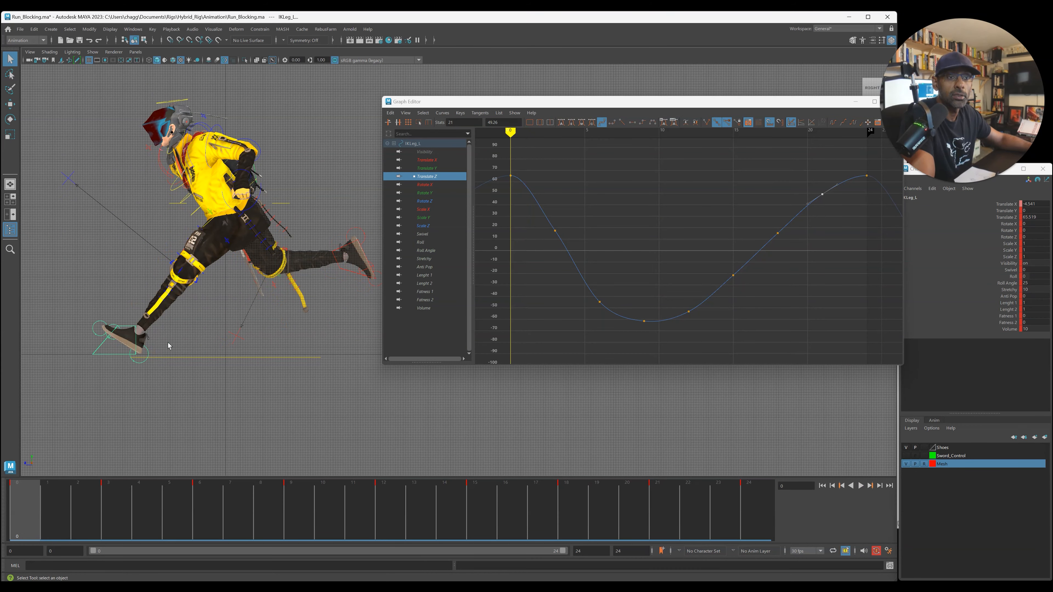
pyautogui.click(427, 169)
pyautogui.keyDown('alt'); pyautogui.moveTo(528, 297); pyautogui.dragTo(568, 270, button='middle'); pyautogui.keyUp('alt')
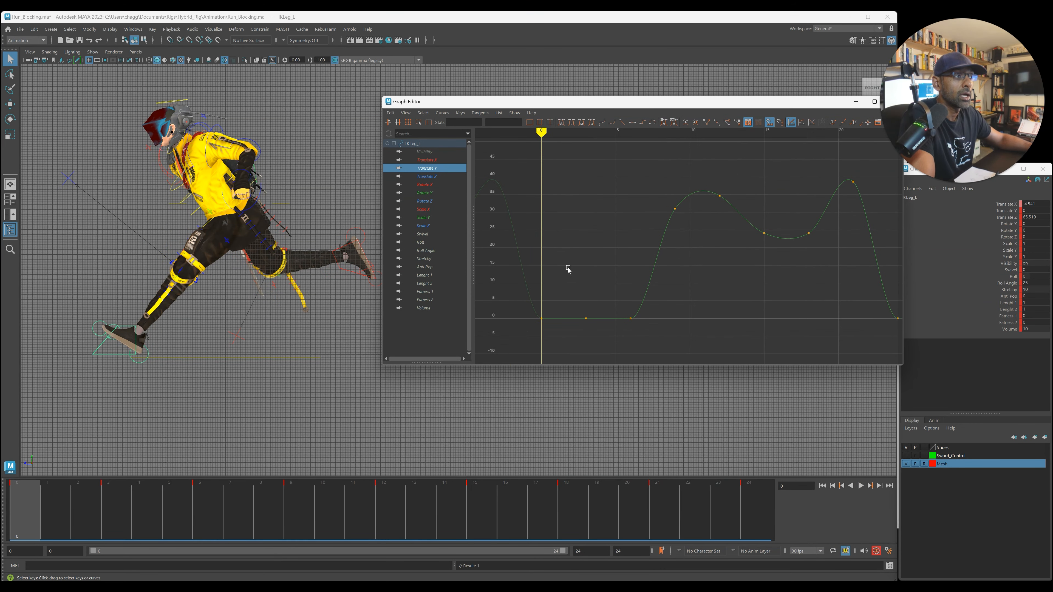
pyautogui.click(58, 514)
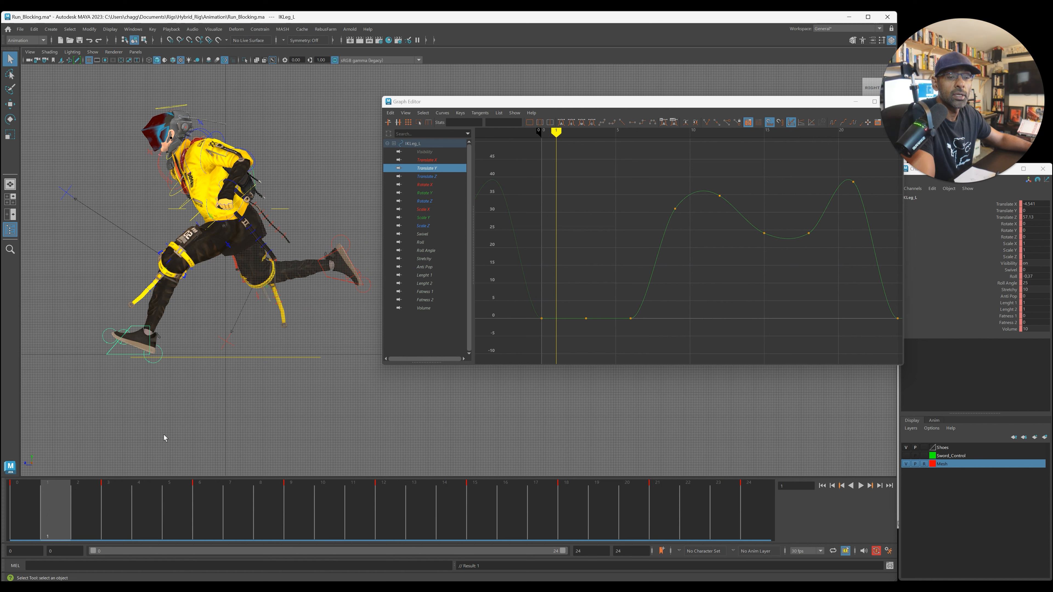
# - Flatten the left leg's Rotate X tangents at the keys on frames 0, 3 and 6
pyautogui.click(425, 185)
pyautogui.moveTo(535, 297); pyautogui.dragTo(696, 308)
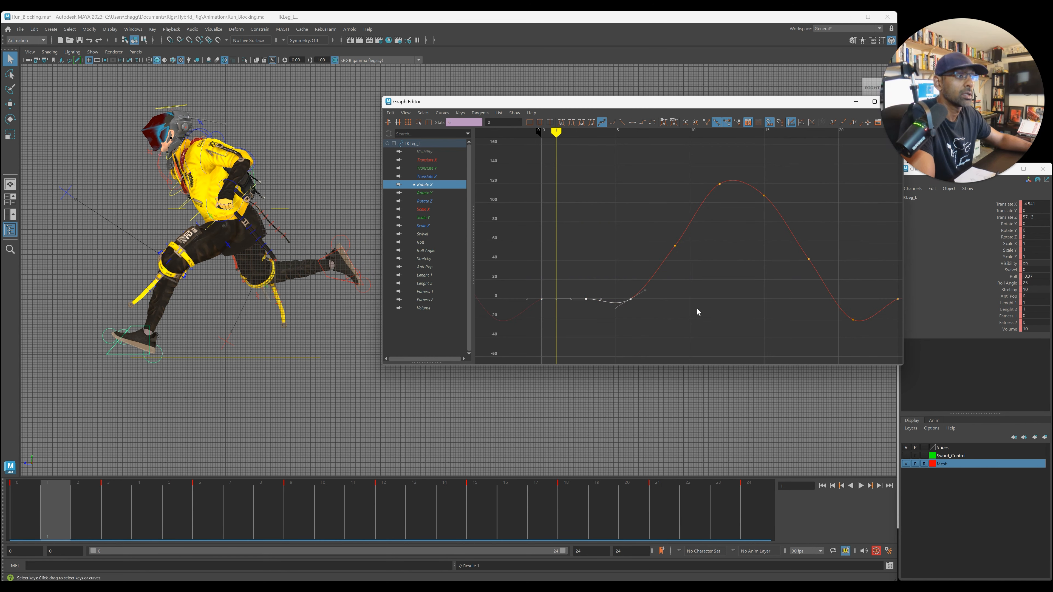
pyautogui.press('a')
pyautogui.keyDown('alt'); pyautogui.moveTo(673, 306); pyautogui.dragTo(647, 292, button='right'); pyautogui.keyUp('alt')
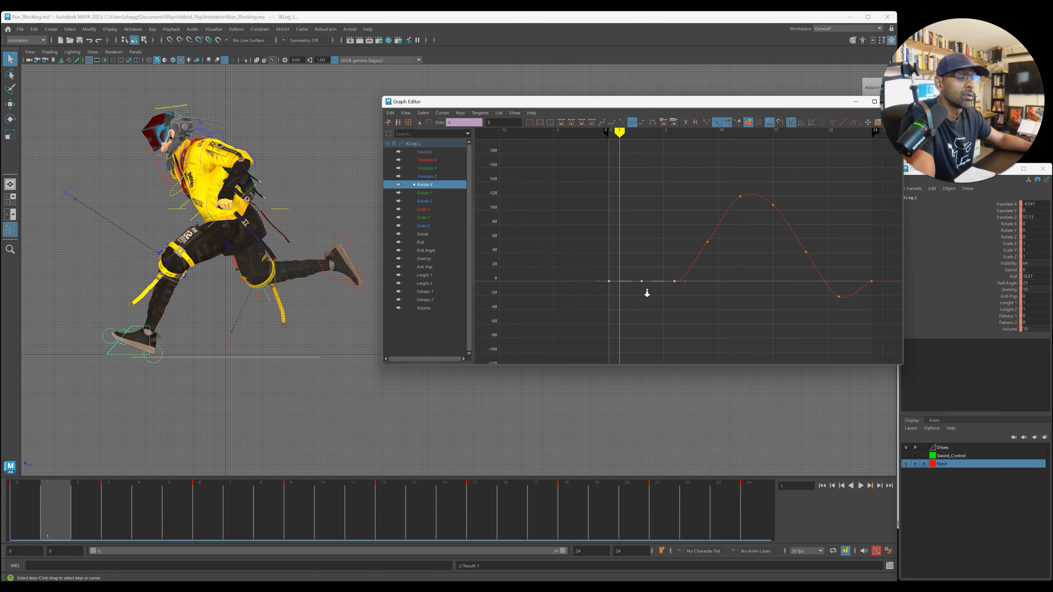
# - Set the left heel roll control's Rotate X to 0 at frame 1 so the foot lies flat
pyautogui.click(161, 353)
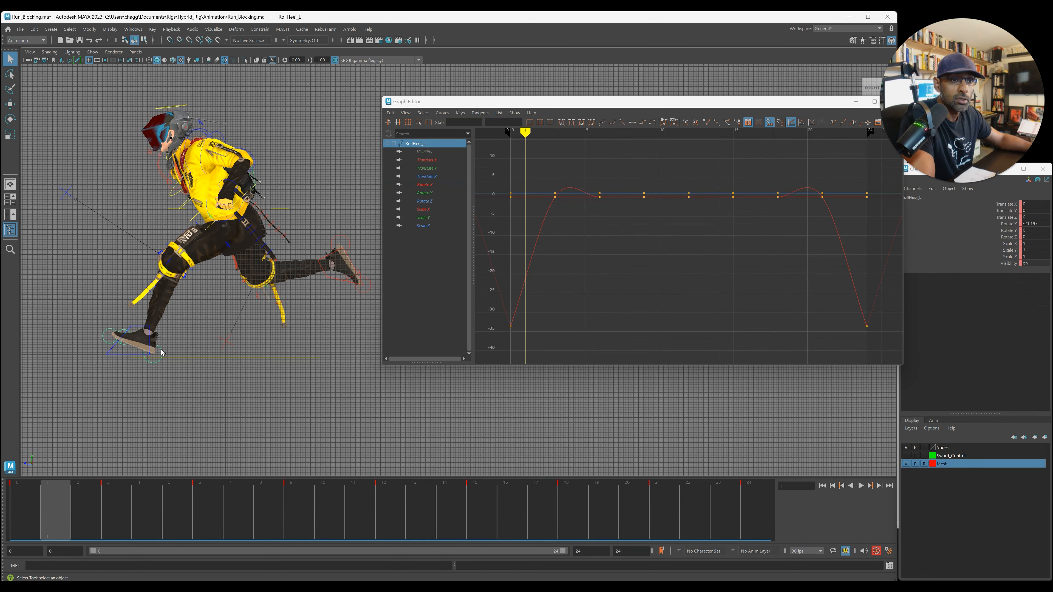
pyautogui.press('e')
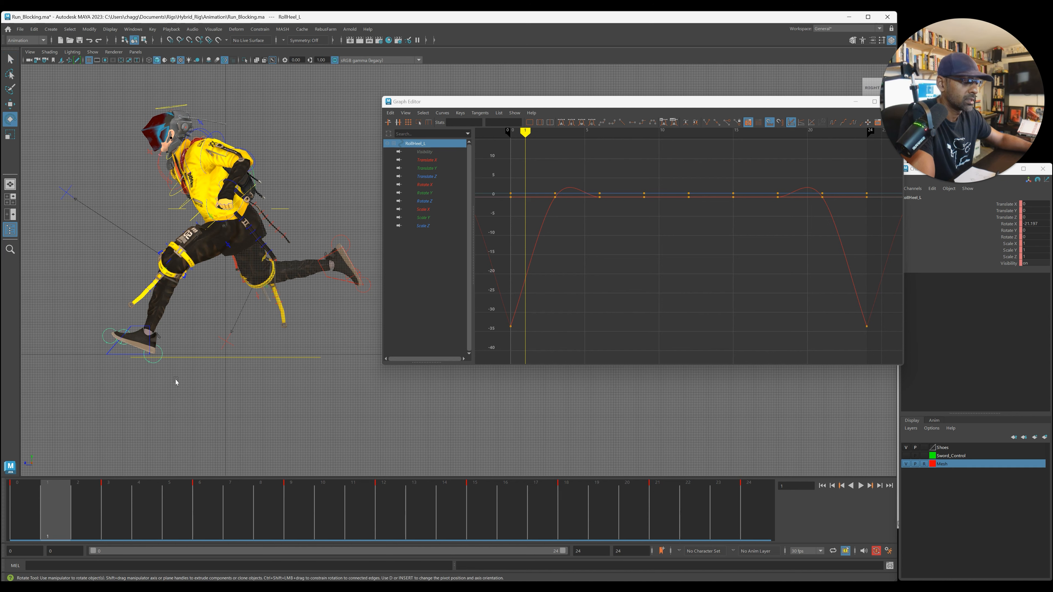
pyautogui.moveTo(151, 282); pyautogui.dragTo(138, 295)
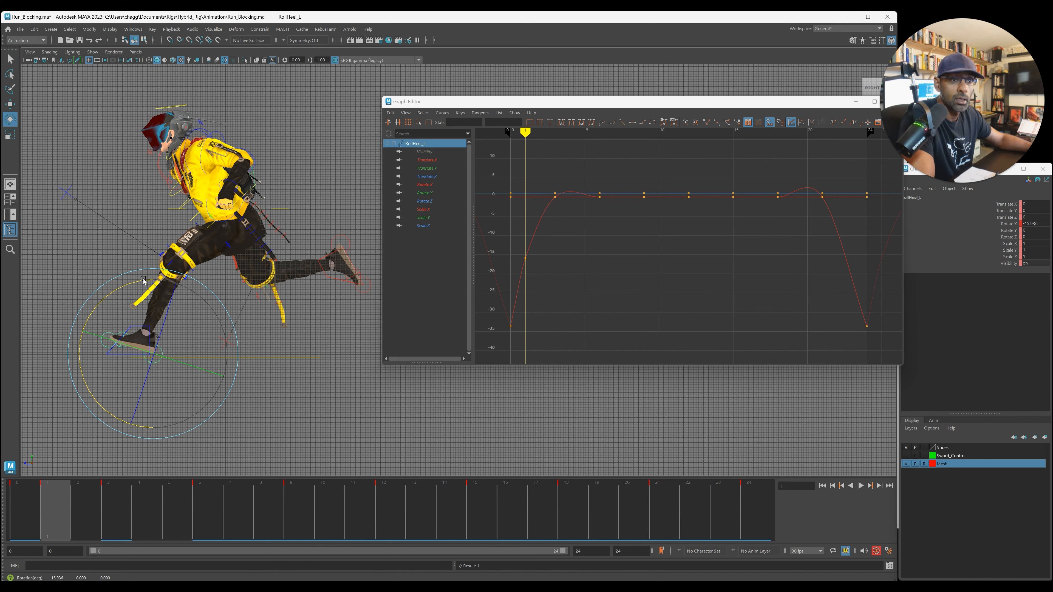
pyautogui.hotkey('ctrl', 'z')
pyautogui.click(28, 510)
pyautogui.click(59, 512)
pyautogui.doubleClick(1031, 223)
pyautogui.write('0')
pyautogui.press('Return')
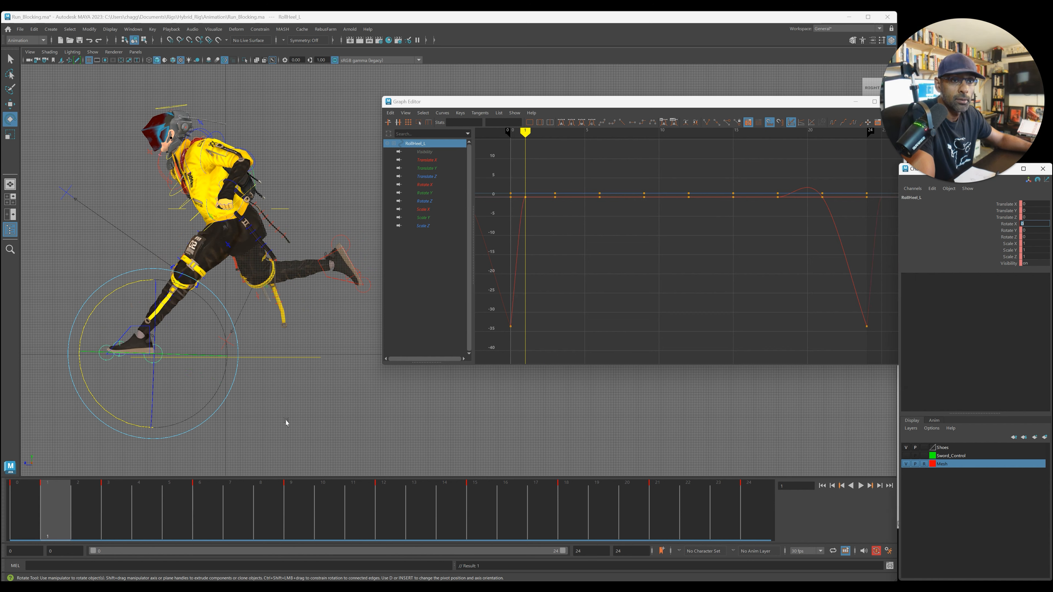
# - Play back the run and scrub through frames 0 to 2 to check the left heel's roll onto the ground
pyautogui.click(234, 421)
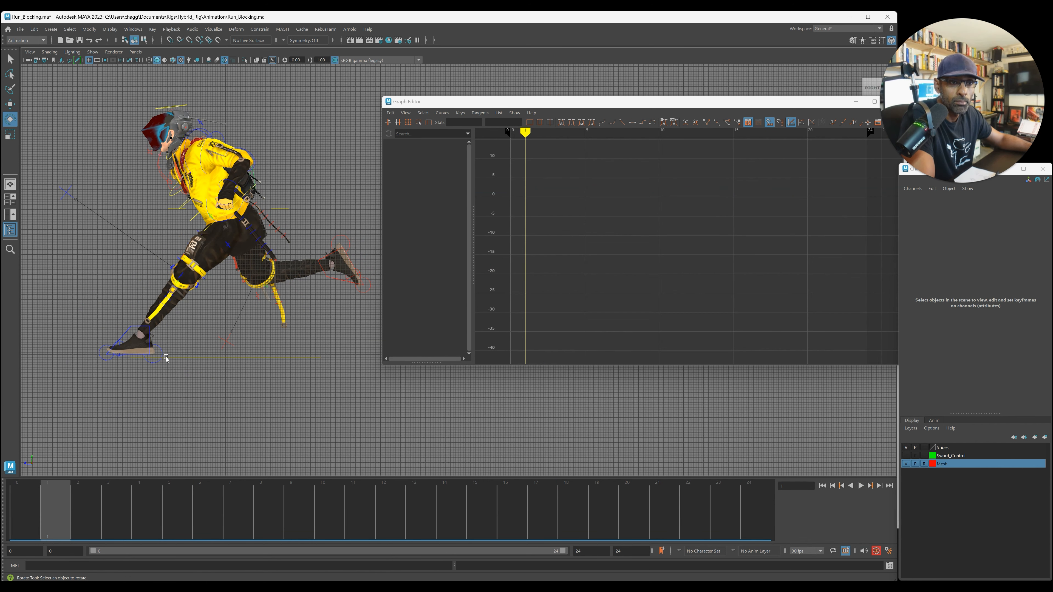
pyautogui.click(162, 350)
pyautogui.click(90, 516)
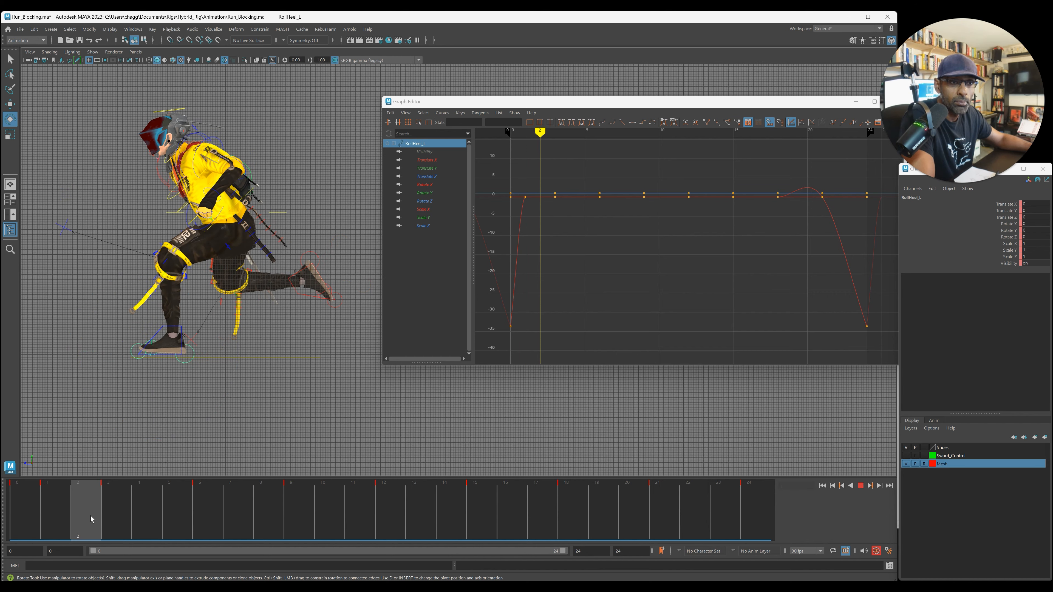
pyautogui.hotkey('alt', 'v')
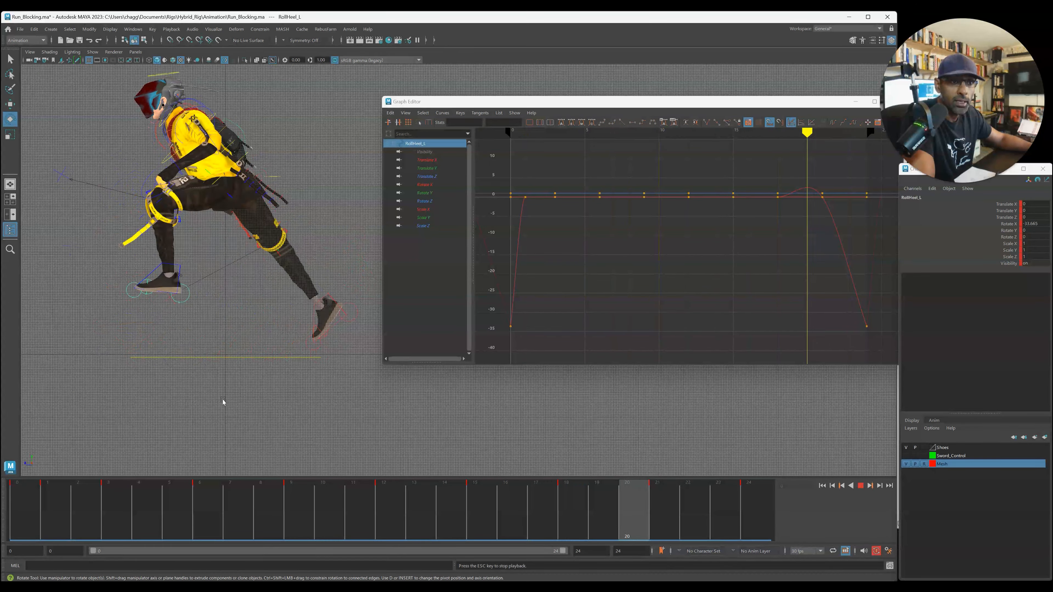
pyautogui.press('Escape')
pyautogui.click(69, 498)
pyautogui.hotkey('alt', 'v')
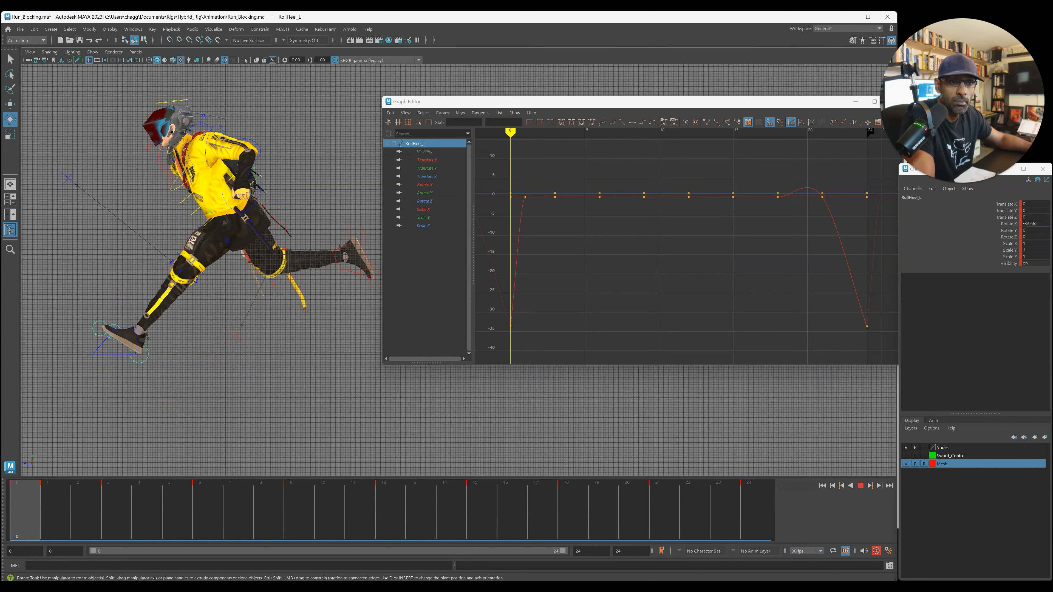
pyautogui.moveTo(50, 509); pyautogui.dragTo(86, 510)
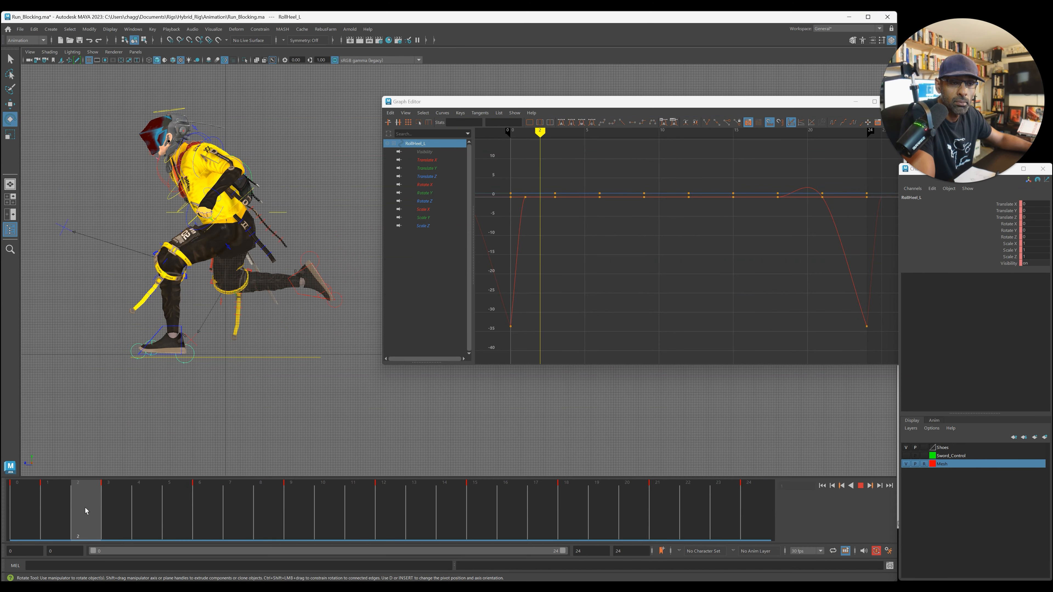
pyautogui.hotkey('alt', 'v')
# - Move the left leg IK control back to about 49.88 in Translate Z at frame 1, key it, and play back the run
pyautogui.press('w')
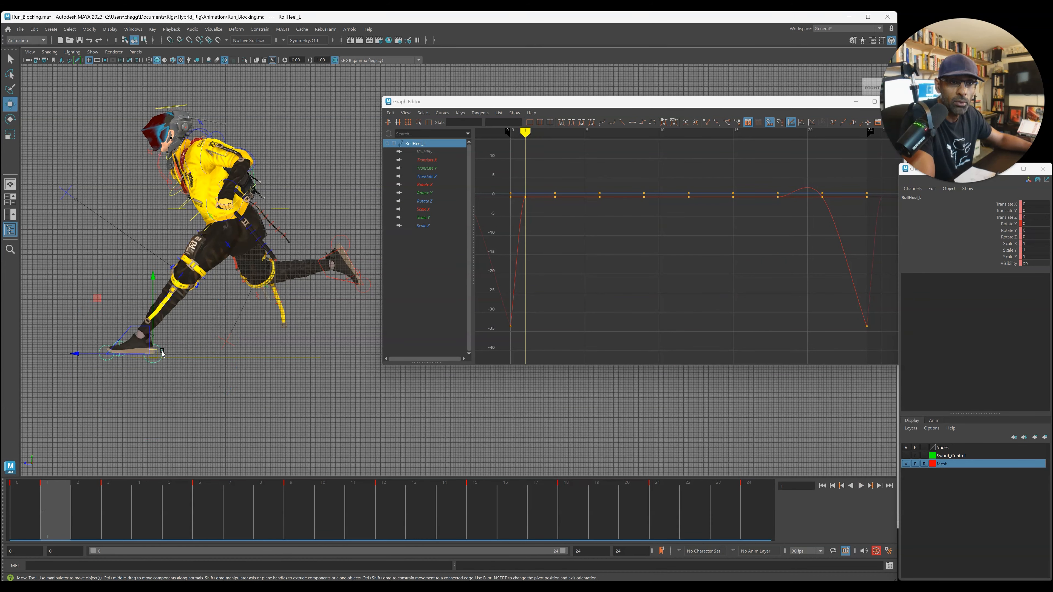
pyautogui.click(120, 336)
pyautogui.moveTo(25, 486); pyautogui.dragTo(58, 484)
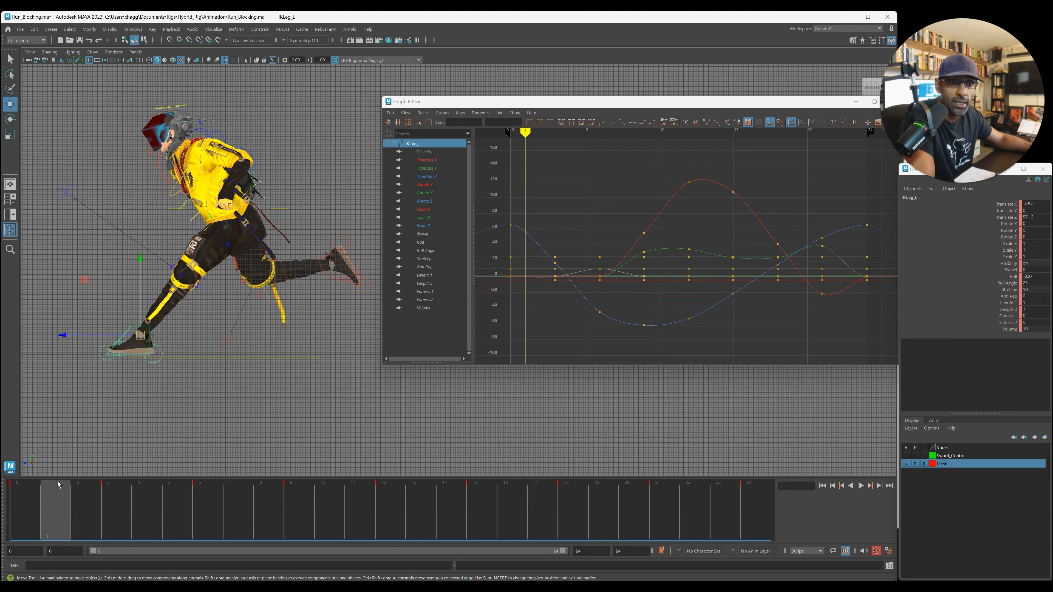
pyautogui.moveTo(62, 340); pyautogui.dragTo(75, 341)
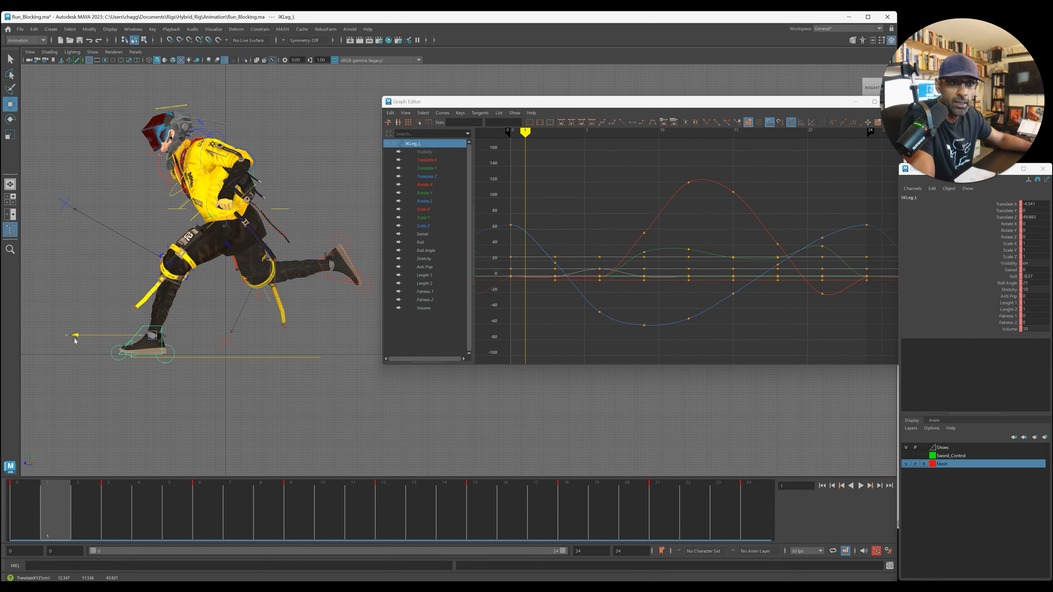
pyautogui.press('s')
pyautogui.hotkey('alt', 'v')
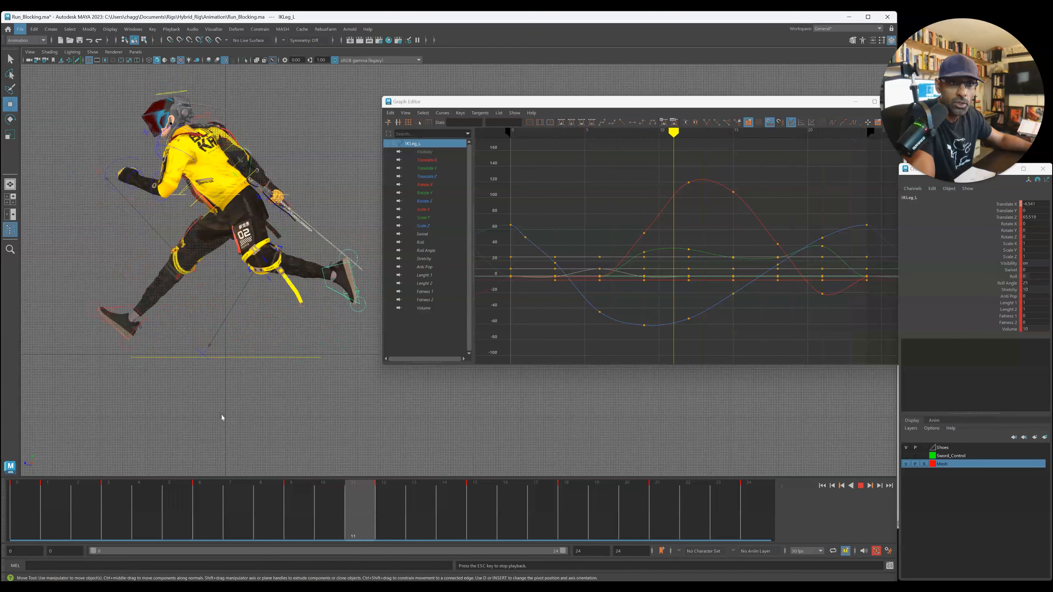
pyautogui.hotkey('alt', 'v')
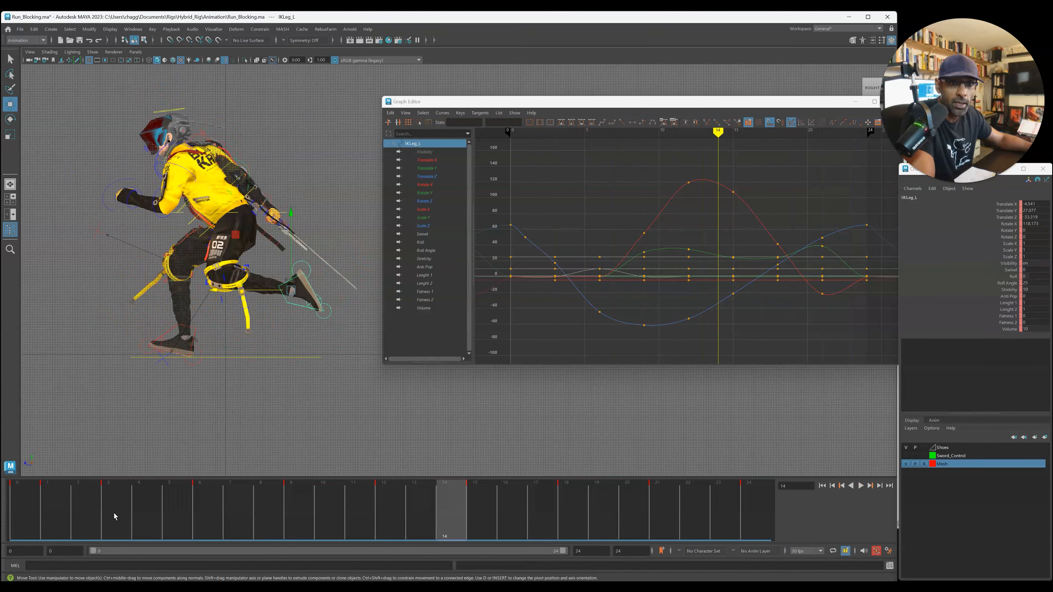
# - Compare the left leg's Translate Y curve with the foot poses at frames 0, 1 and 24
pyautogui.click(28, 509)
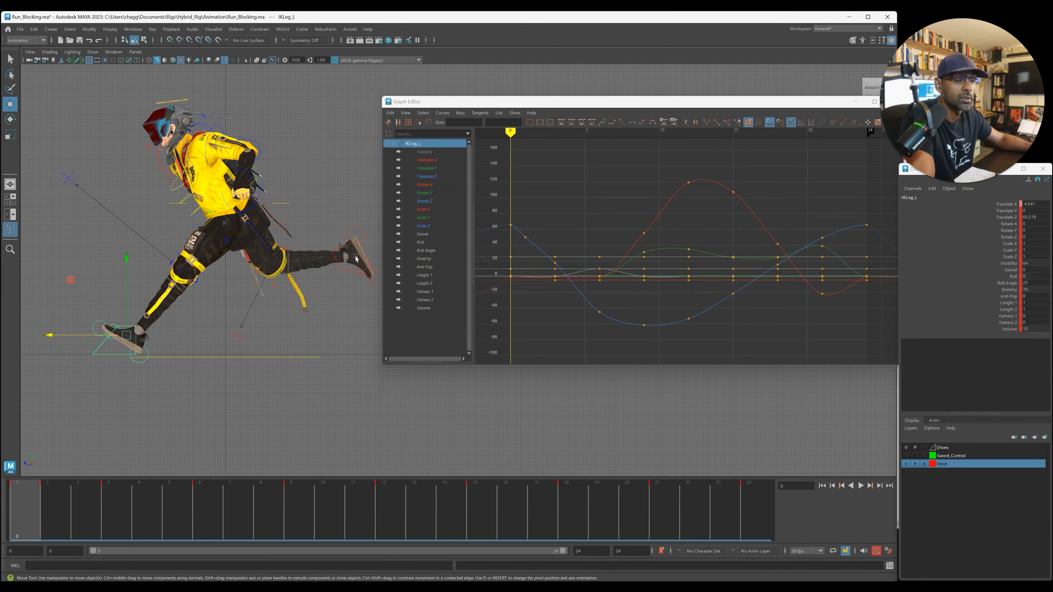
pyautogui.click(435, 169)
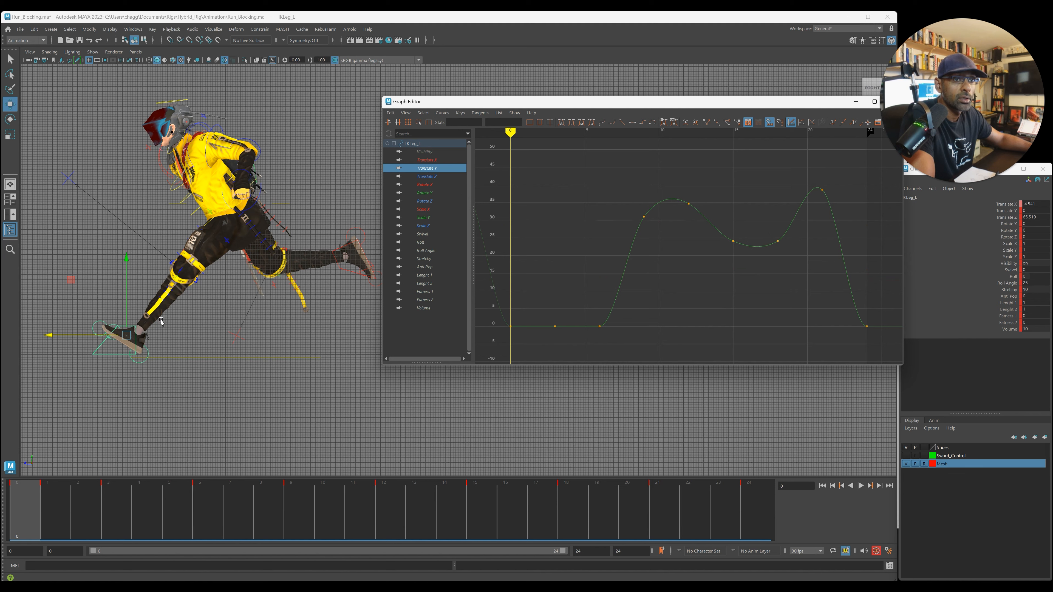
pyautogui.click(110, 362)
pyautogui.click(103, 348)
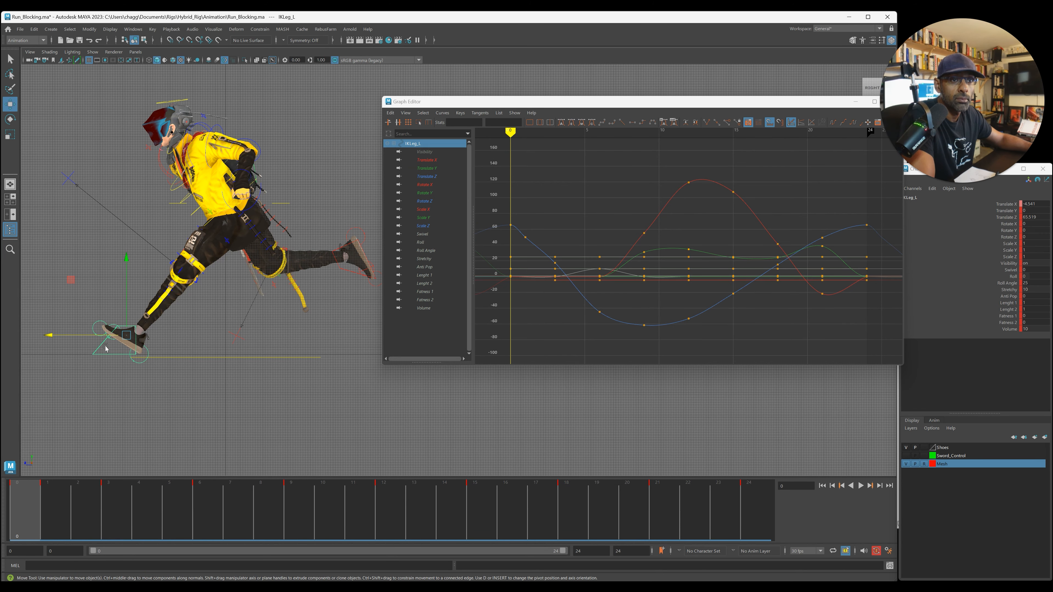
pyautogui.click(433, 168)
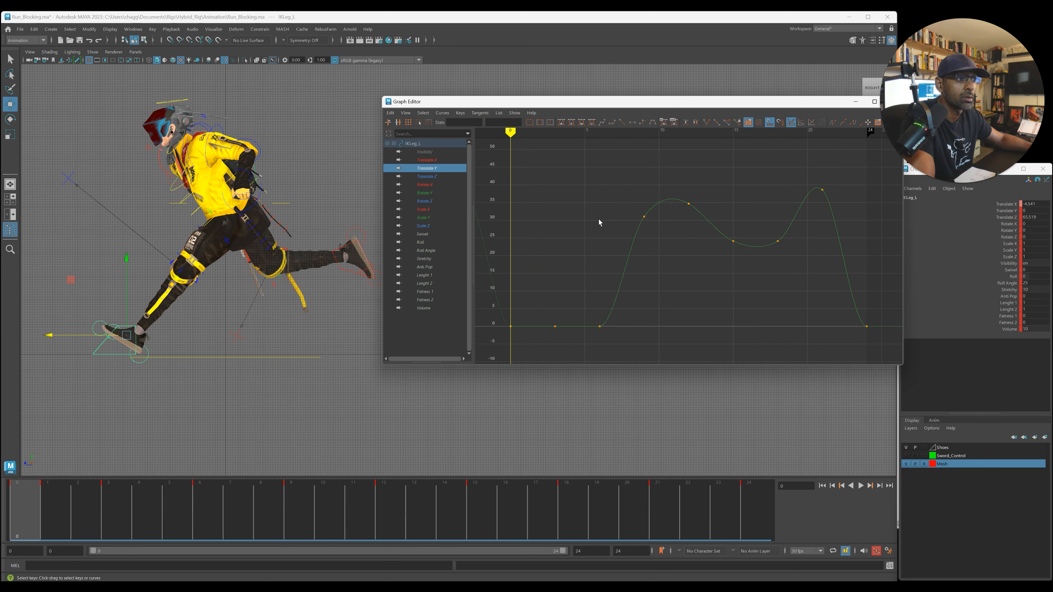
pyautogui.click(41, 504)
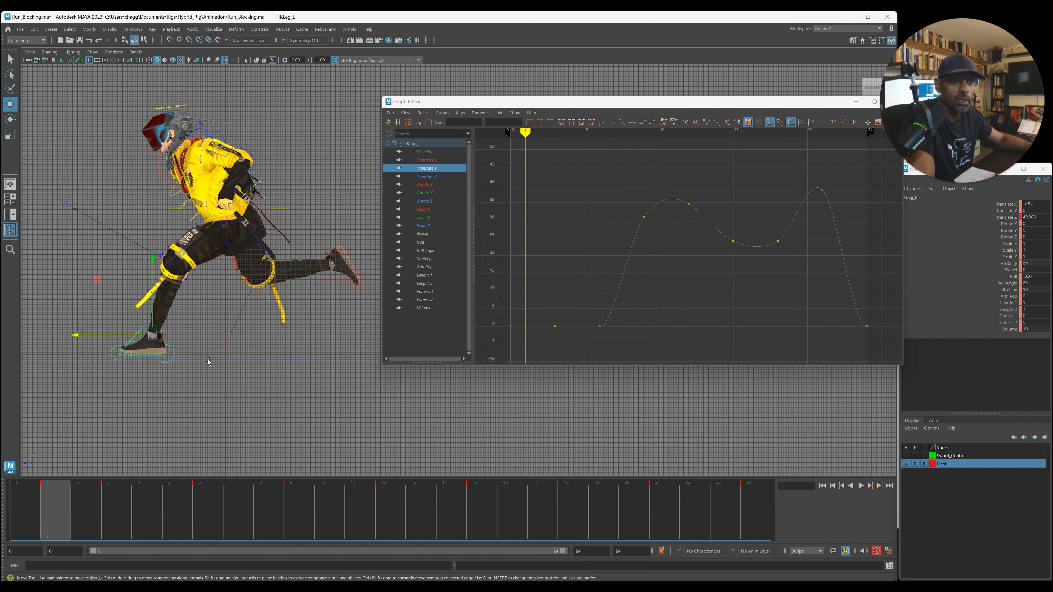
pyautogui.hotkey('alt', 'v')
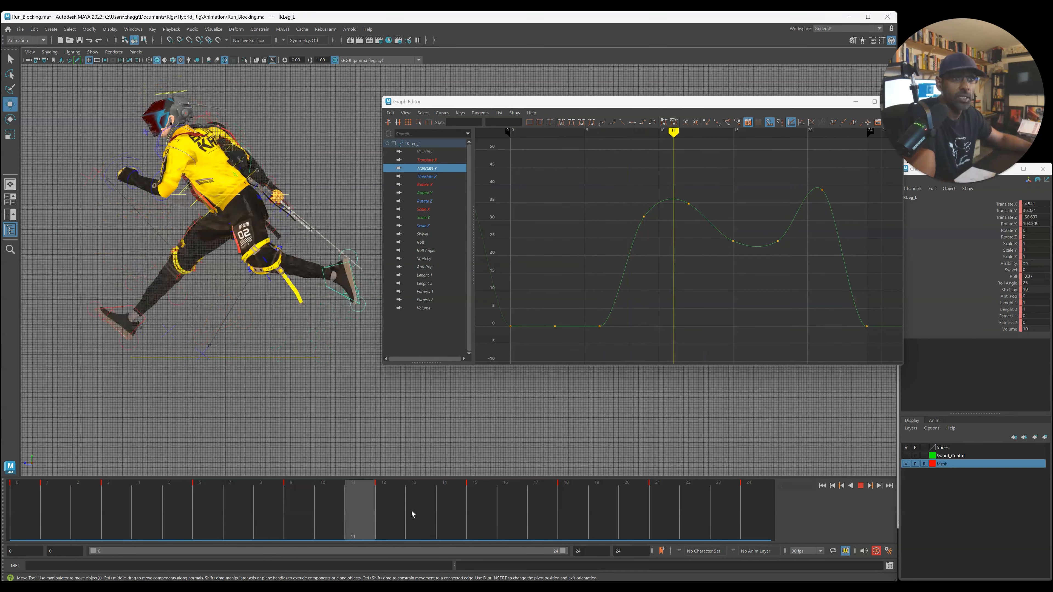
pyautogui.moveTo(684, 514); pyautogui.dragTo(746, 518)
pyautogui.moveTo(852, 307); pyautogui.dragTo(878, 340)
pyautogui.moveTo(860, 339); pyautogui.dragTo(848, 316, button='middle')
pyautogui.hotkey('ctrl', 'z')
# - Break the tangents of the left leg's Translate Y key at frame 24 and steepen its incoming handle
pyautogui.moveTo(841, 307); pyautogui.dragTo(879, 342)
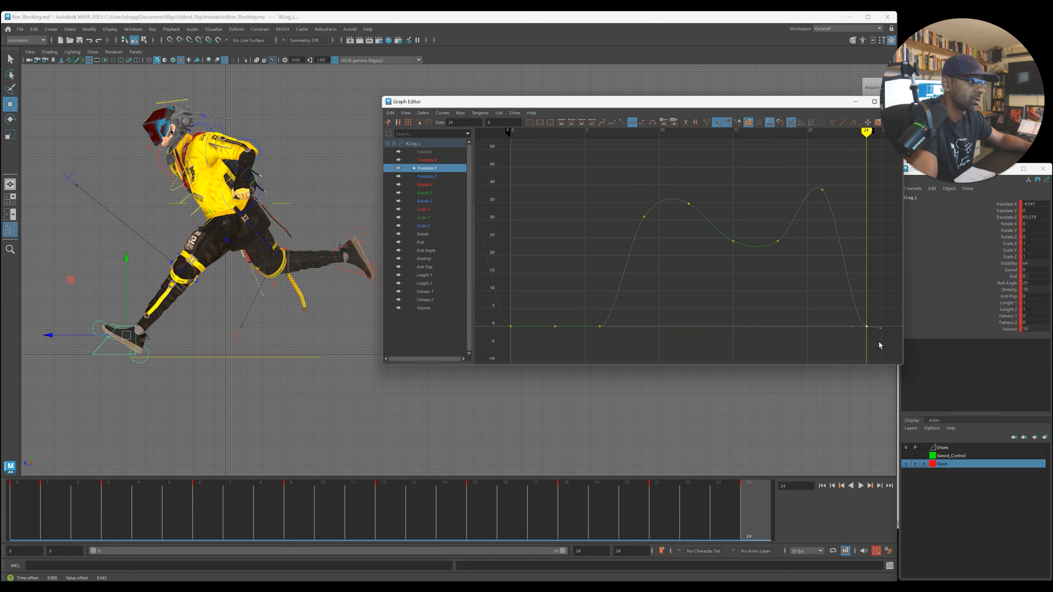
pyautogui.moveTo(857, 336); pyautogui.dragTo(863, 319, button='middle')
pyautogui.hotkey('ctrl', 'z')
pyautogui.press('n')
pyautogui.moveTo(836, 319); pyautogui.dragTo(844, 331)
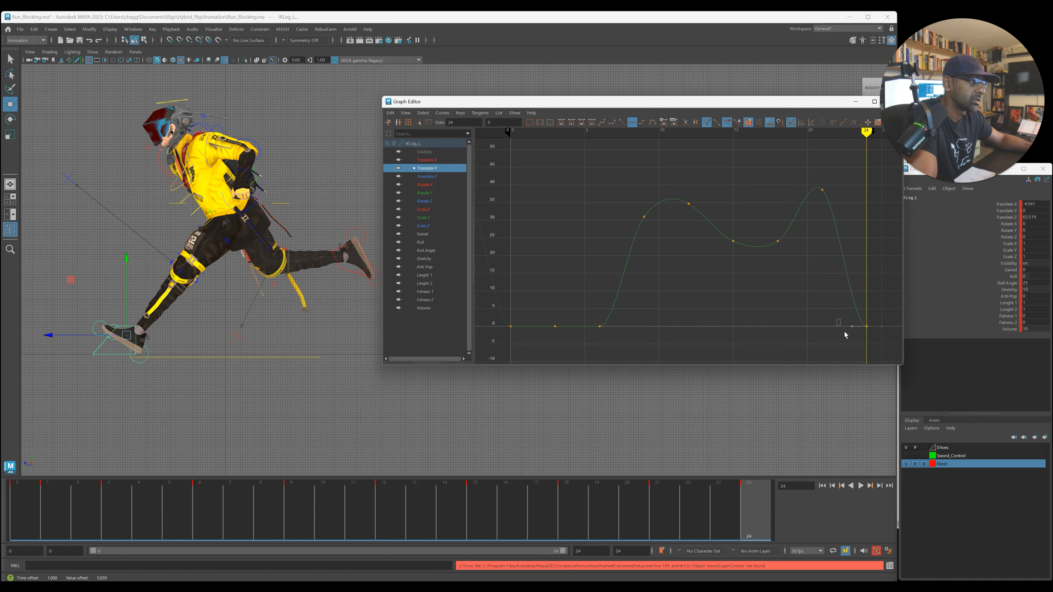
pyautogui.moveTo(856, 344); pyautogui.dragTo(885, 307, button='middle')
# - Flatten the left leg's Translate Y tangents at frame 21 and lengthen the outgoing handle horizontally
pyautogui.scroll(2, 828, 219)
pyautogui.scroll(-2, 833, 205)
pyautogui.hotkey('alt', 'f')
pyautogui.moveTo(811, 181); pyautogui.dragTo(846, 193)
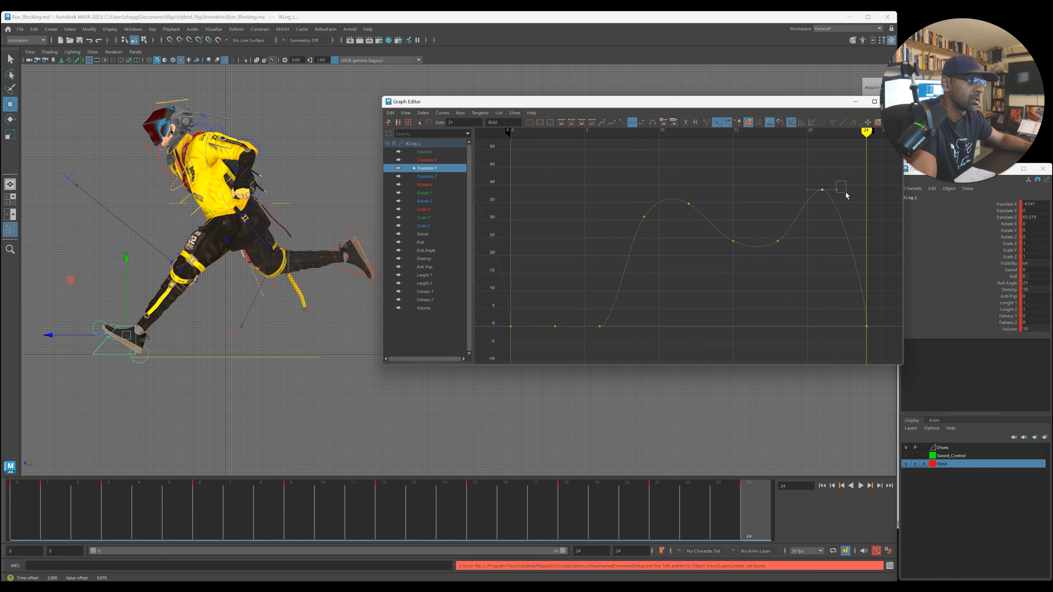
pyautogui.moveTo(846, 187); pyautogui.dragTo(855, 193, button='middle')
pyautogui.hotkey('ctrl', 'z')
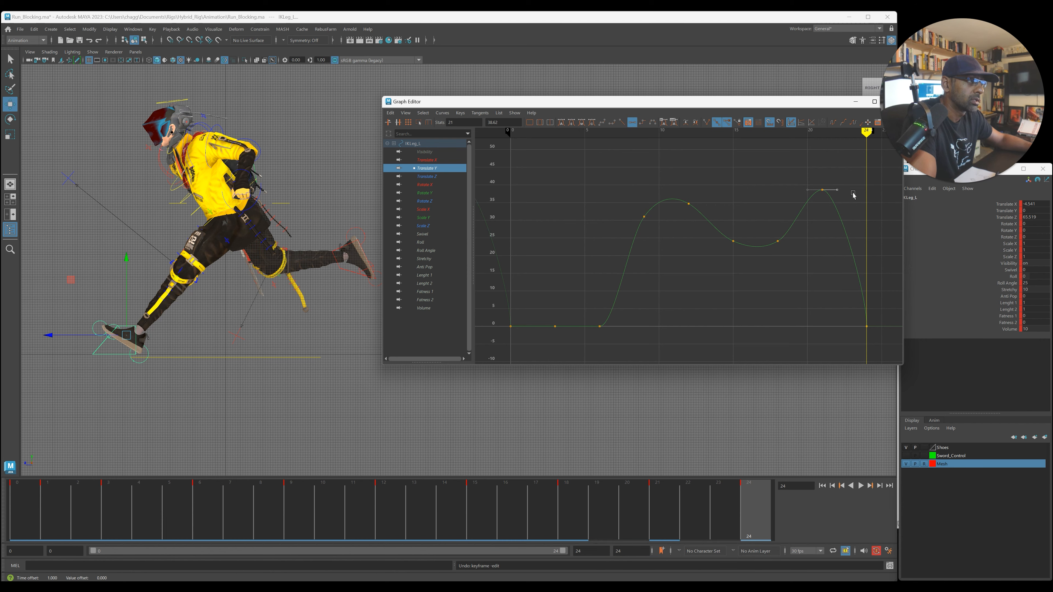
pyautogui.hotkey('alt', 'b')
pyautogui.moveTo(838, 198); pyautogui.dragTo(850, 196, button='middle')
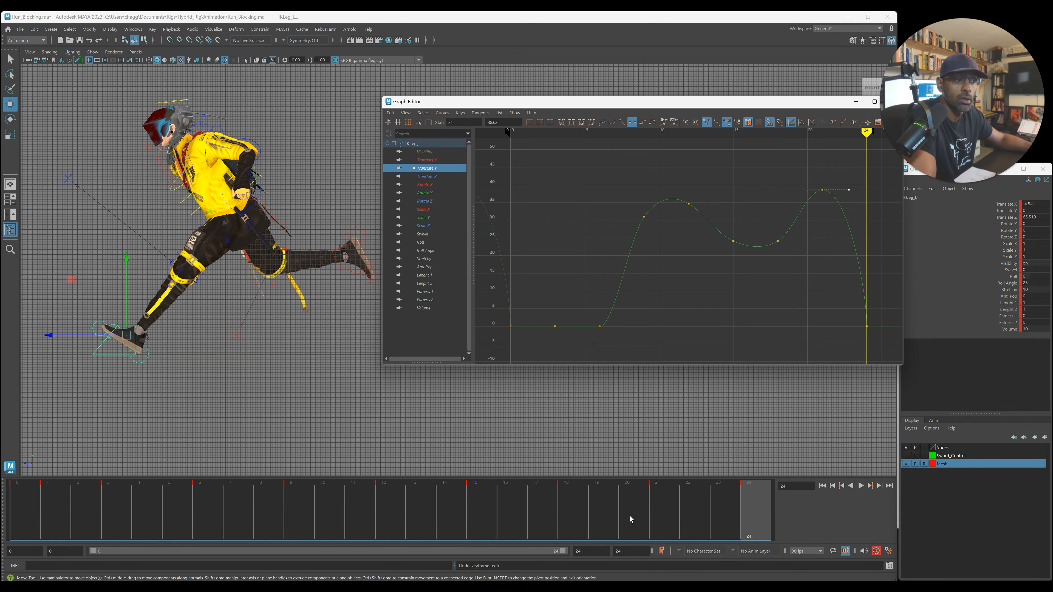
# - Play back the run to check the left foot's descent into ground contact
pyautogui.hotkey('alt', 'v')
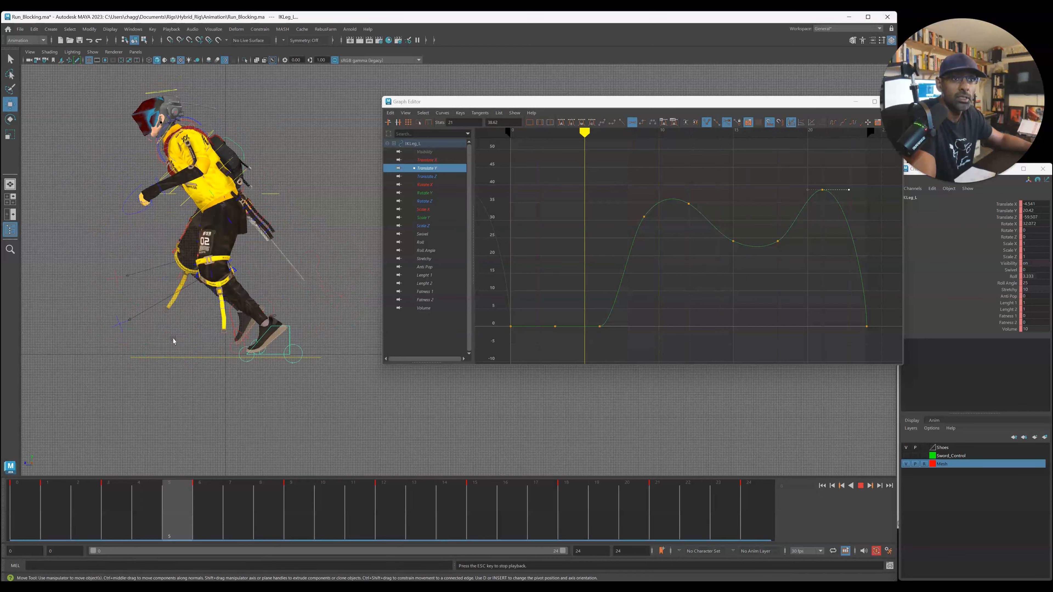
pyautogui.click(522, 509)
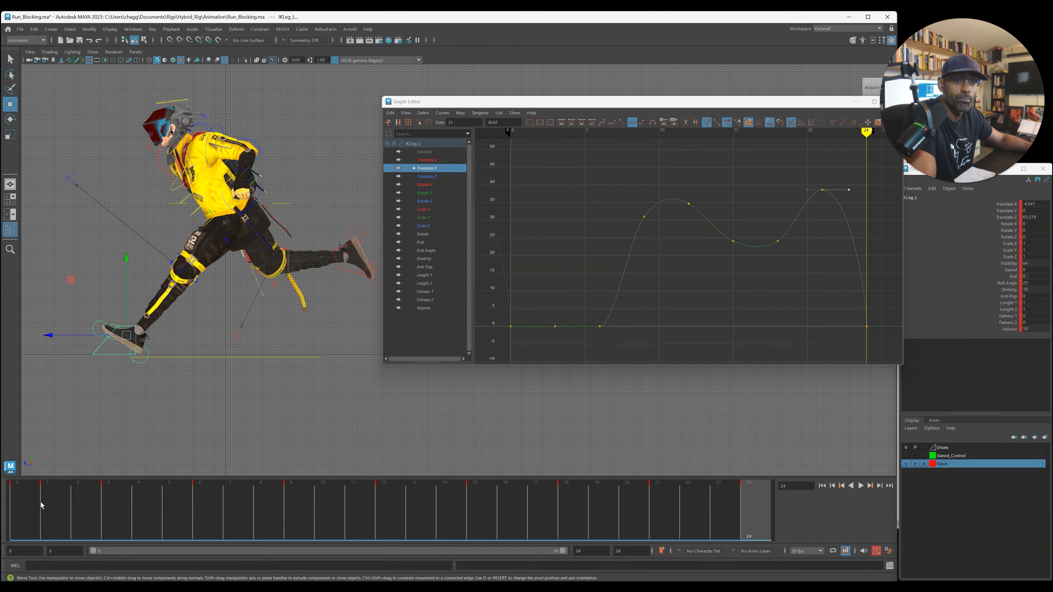
pyautogui.hotkey('alt', 'v')
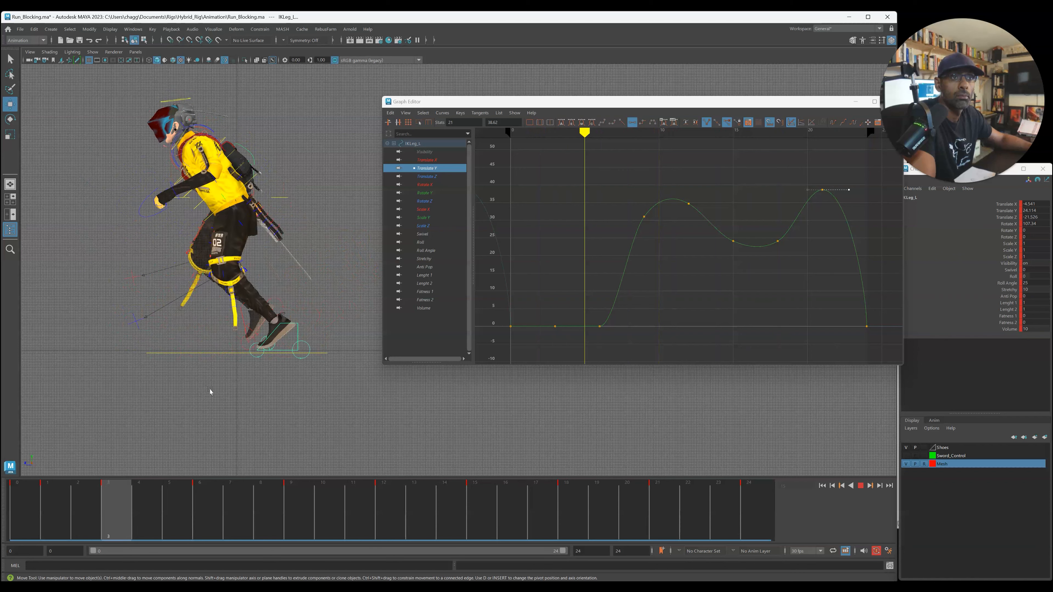
pyautogui.press('Escape')
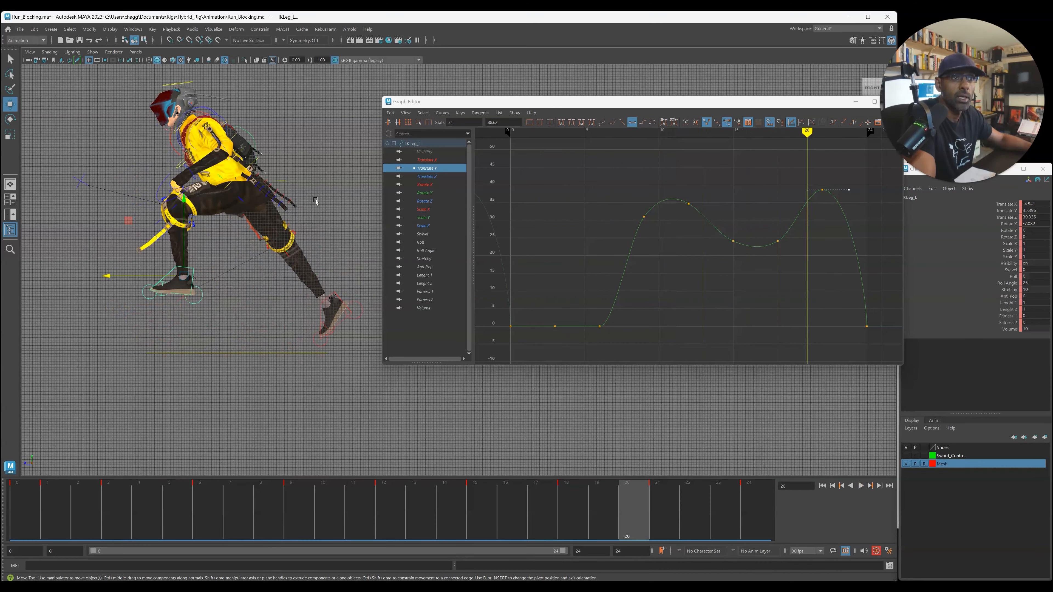
# - Show the root control's Translate Y curve and play back the run, stopping at frame 3
pyautogui.click(284, 182)
pyautogui.click(429, 168)
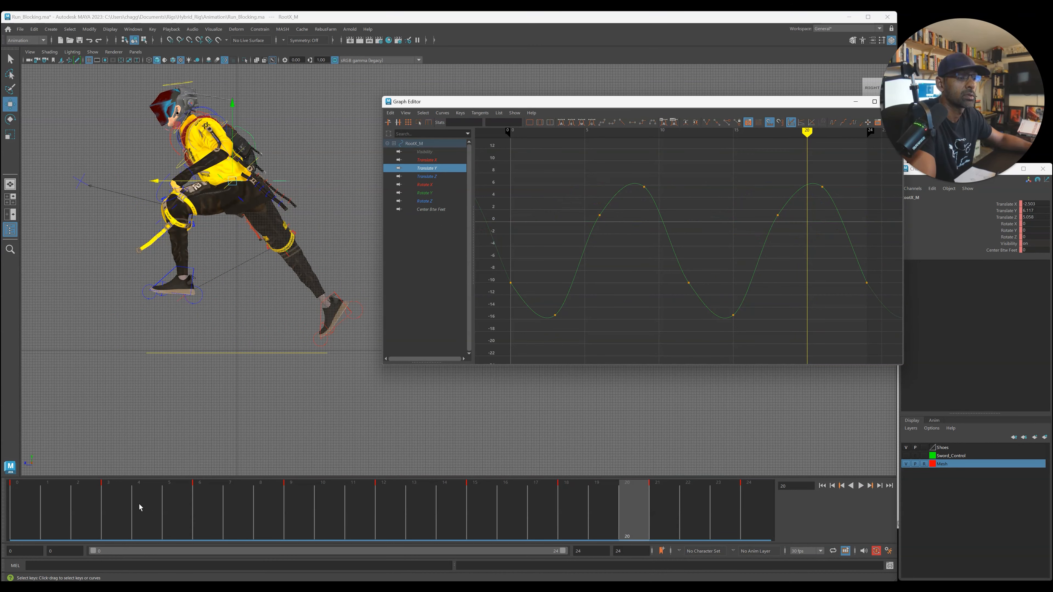
pyautogui.hotkey('alt', 'v')
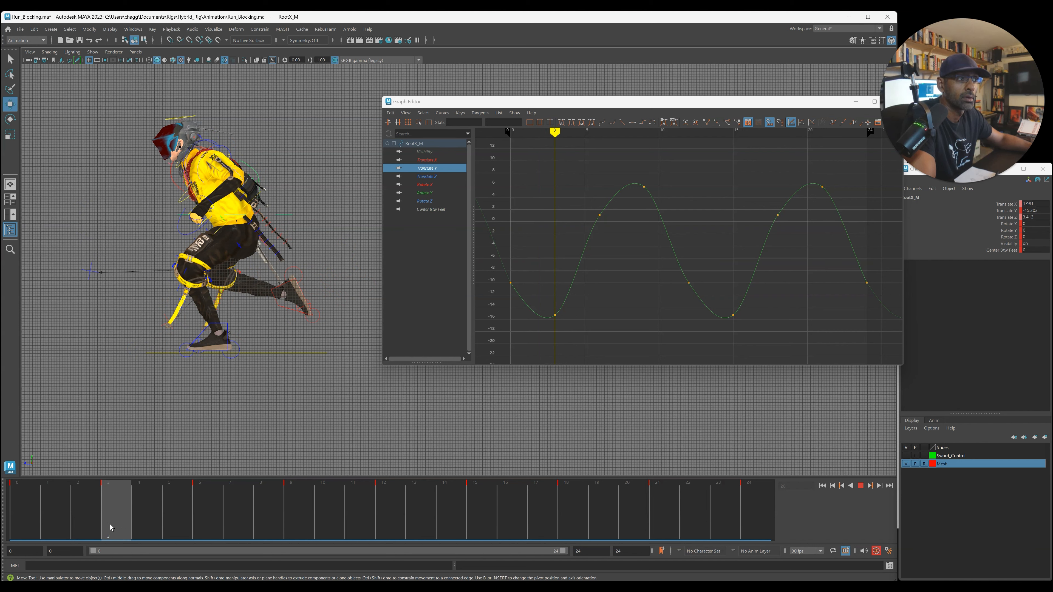
pyautogui.click(110, 524)
# - Steepen the outgoing tangent of the root's Translate Y key at frame 0
pyautogui.moveTo(537, 310); pyautogui.dragTo(576, 332)
pyautogui.hotkey('alt', 'f')
pyautogui.moveTo(499, 271); pyautogui.dragTo(538, 300)
pyautogui.press('w')
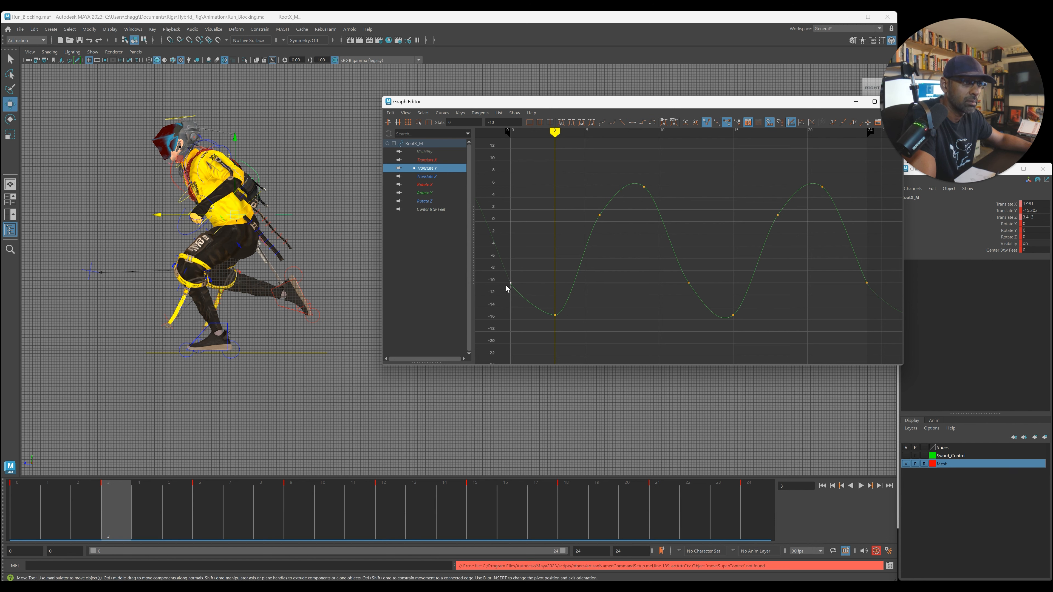
pyautogui.hotkey('alt', 'f')
pyautogui.moveTo(533, 303); pyautogui.dragTo(530, 317, button='middle')
# - Tilt the incoming and outgoing tangent handles of the root's Translate Y key at frame 3 into a downward slope
pyautogui.click(541, 311)
pyautogui.moveTo(535, 293); pyautogui.dragTo(545, 323)
pyautogui.hotkey('alt', 'b')
pyautogui.moveTo(544, 323); pyautogui.dragTo(545, 320, button='middle')
pyautogui.moveTo(566, 305); pyautogui.dragTo(584, 339)
pyautogui.moveTo(584, 338); pyautogui.dragTo(584, 346, button='middle')
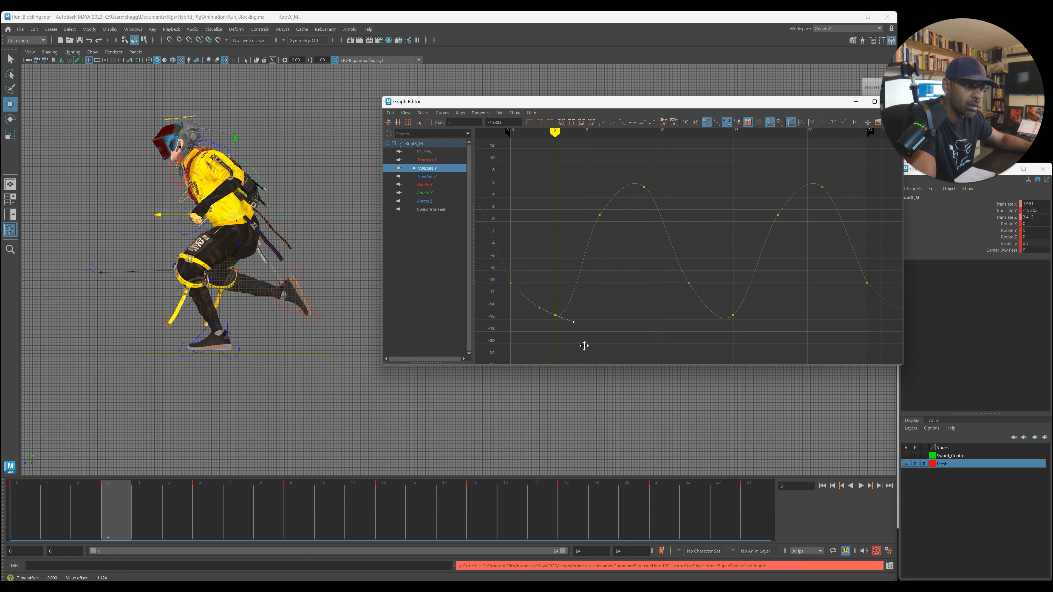
# - Break the tangents of the root's Translate Y key at frame 15 and raise its incoming handle
pyautogui.moveTo(679, 273); pyautogui.dragTo(746, 328)
pyautogui.hotkey('alt', 'f')
pyautogui.moveTo(677, 271); pyautogui.dragTo(683, 306)
pyautogui.moveTo(496, 159); pyautogui.dragTo(883, 344)
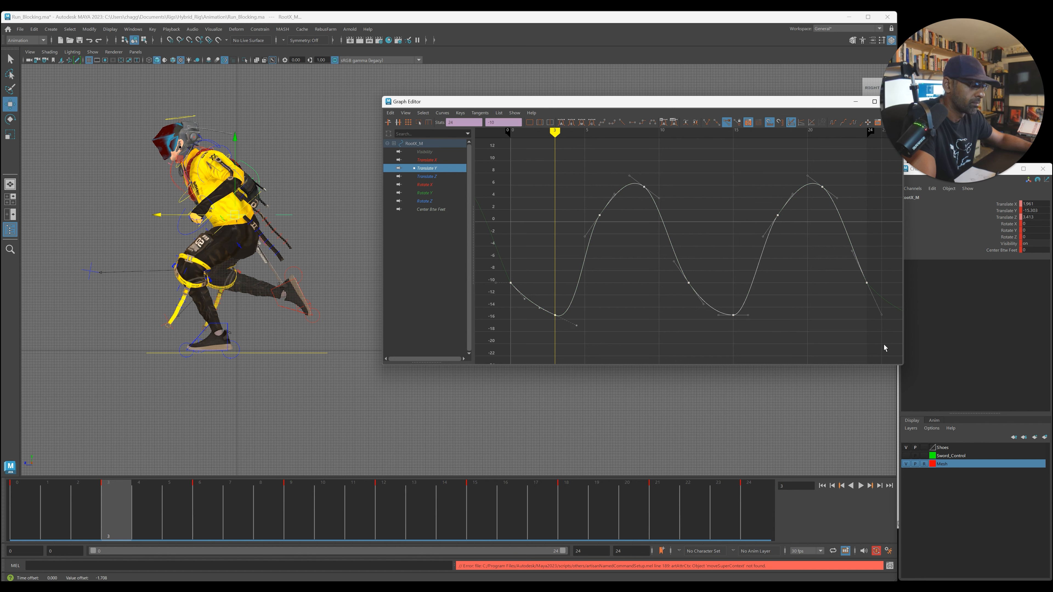
pyautogui.click(692, 325)
pyautogui.moveTo(705, 298); pyautogui.dragTo(745, 333)
pyautogui.moveTo(680, 272); pyautogui.dragTo(741, 326)
pyautogui.click(705, 306)
pyautogui.click(718, 316)
pyautogui.moveTo(717, 322)
pyautogui.mouseDown(button='middle')
pyautogui.moveTo(707, 315)
pyautogui.moveTo(718, 313)
pyautogui.mouseUp(button='middle')
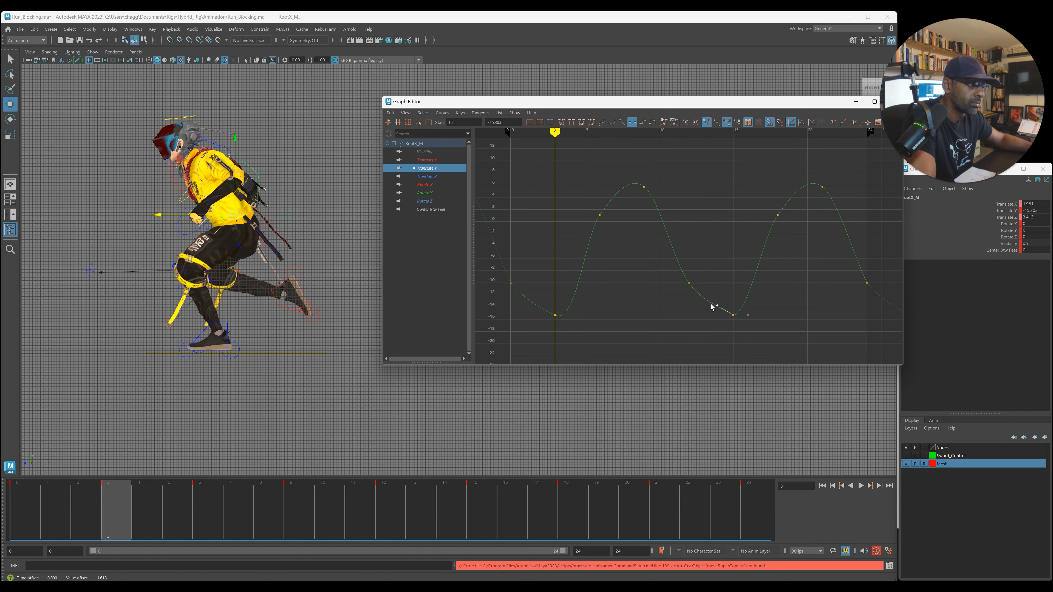
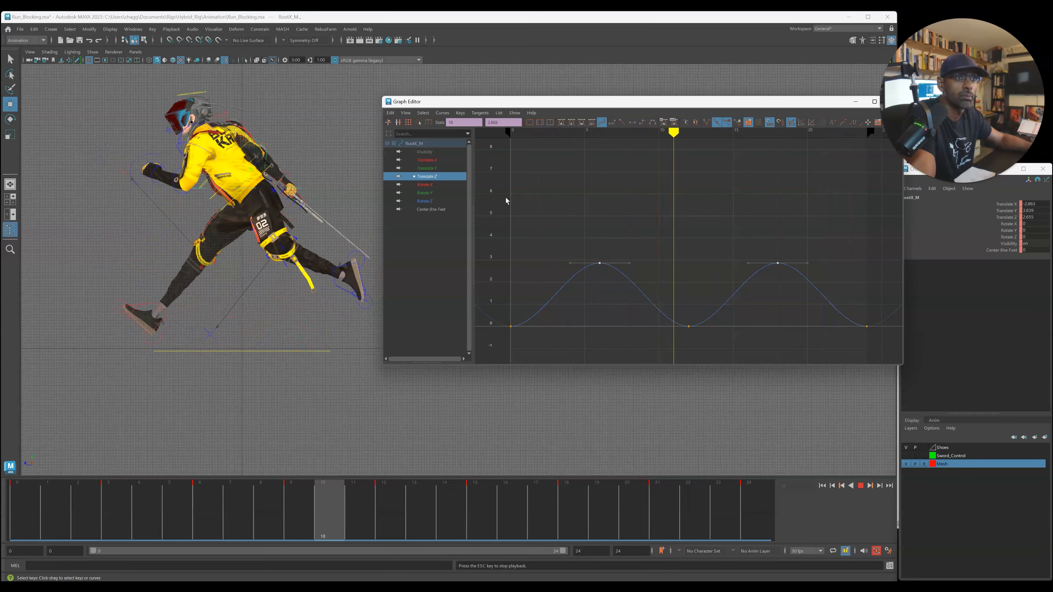
# - Lower the root's Translate Y keys at frames 3 and 15 to about -17.9
pyautogui.moveTo(574, 104); pyautogui.dragTo(558, 104)
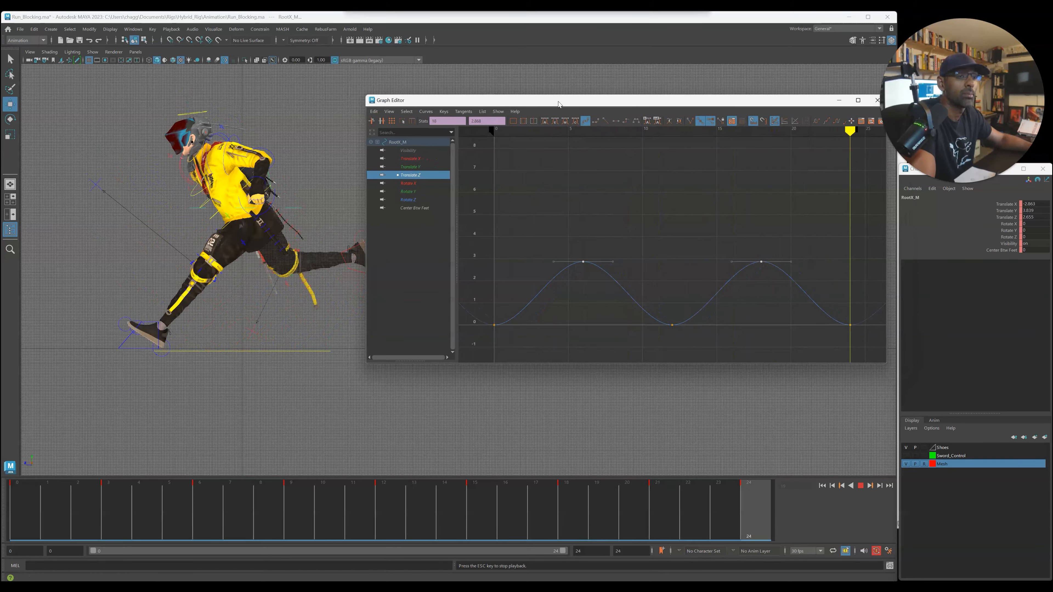
pyautogui.click(422, 169)
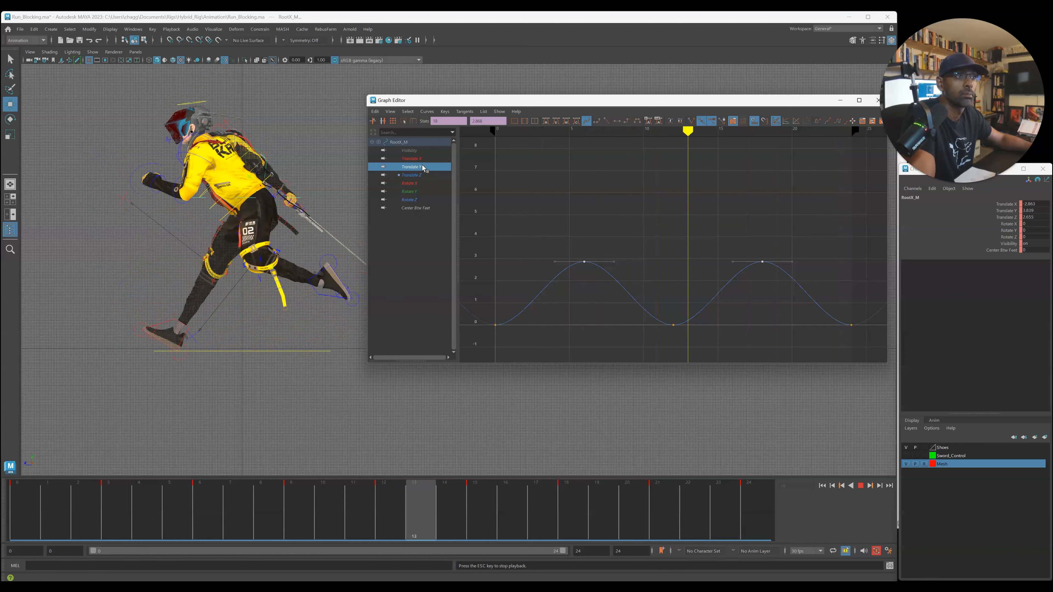
pyautogui.press('f')
pyautogui.scroll(-8, 733, 249)
pyautogui.moveTo(598, 269); pyautogui.dragTo(700, 301)
pyautogui.keyDown('shift'); pyautogui.moveTo(709, 305); pyautogui.dragTo(709, 309, button='middle'); pyautogui.keyUp('shift')
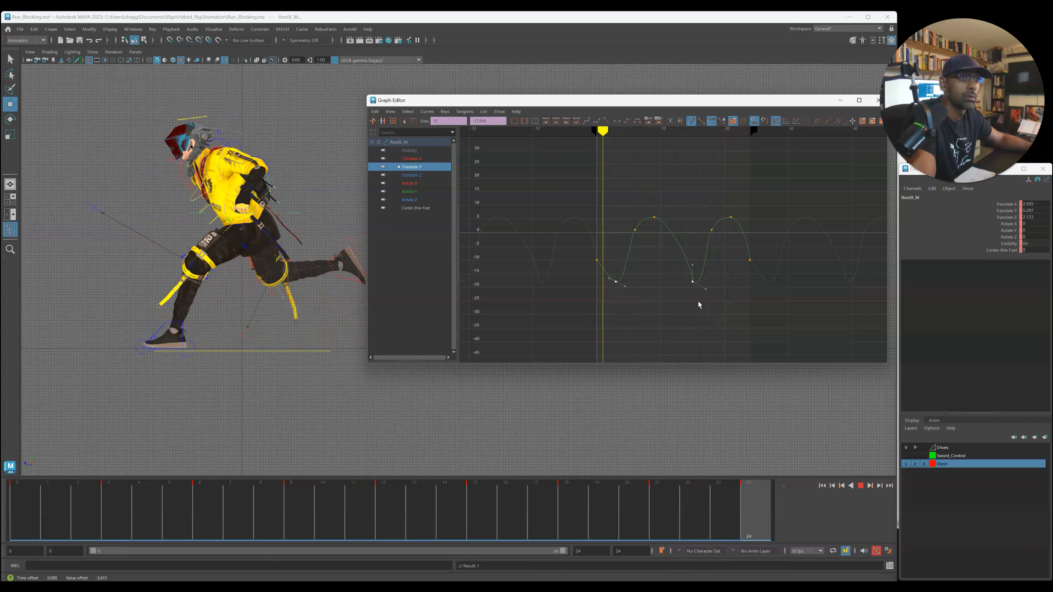
# - Flatten the root's Translate Y tangents at frame 3 and play back the run
pyautogui.scroll(6, 655, 298)
pyautogui.scroll(-3, 654, 291)
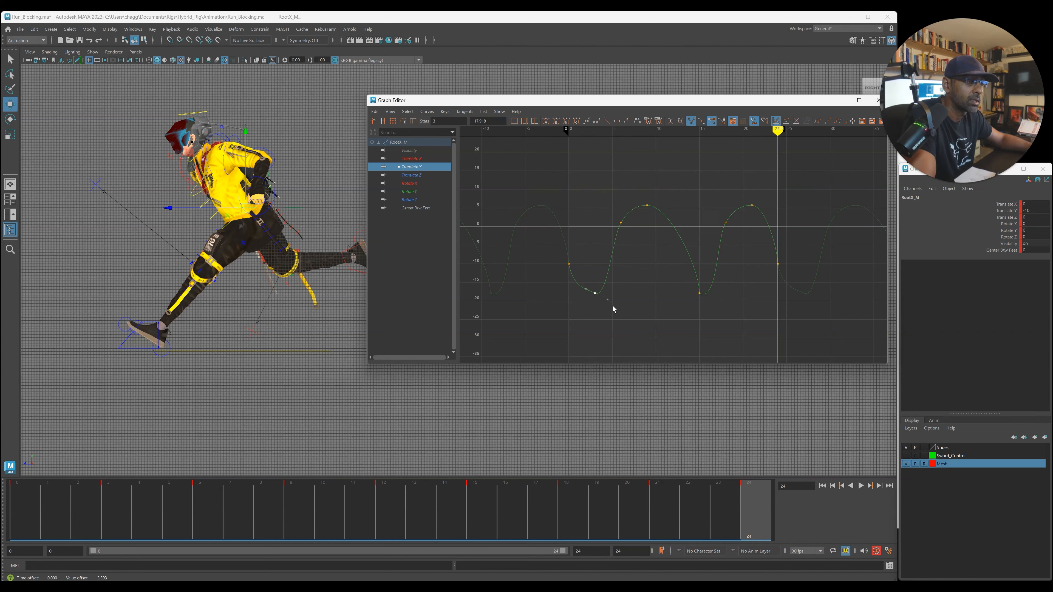
pyautogui.hotkey('alt', 'v')
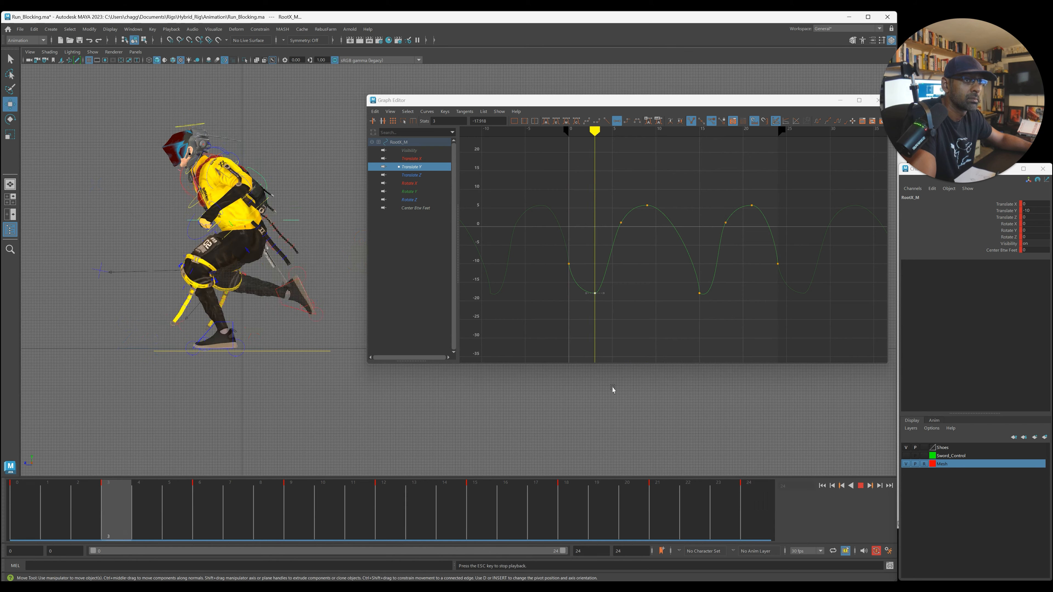
pyautogui.hotkey('alt', 'v')
# - Steepen the outgoing handle of the root's Translate Y key at frame 0 and play back the run
pyautogui.click(569, 265)
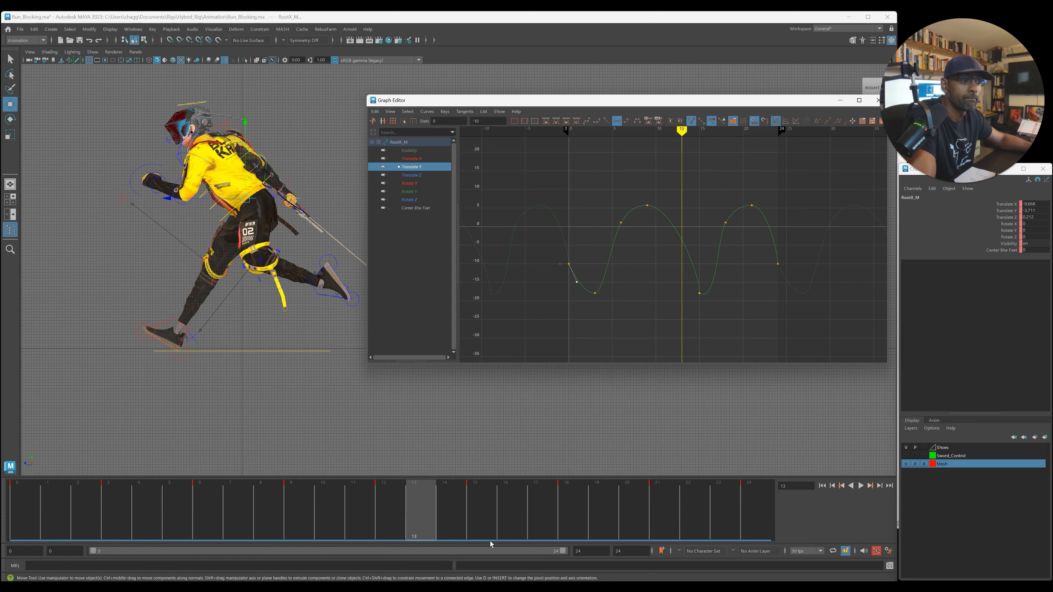
pyautogui.hotkey('alt', 'v')
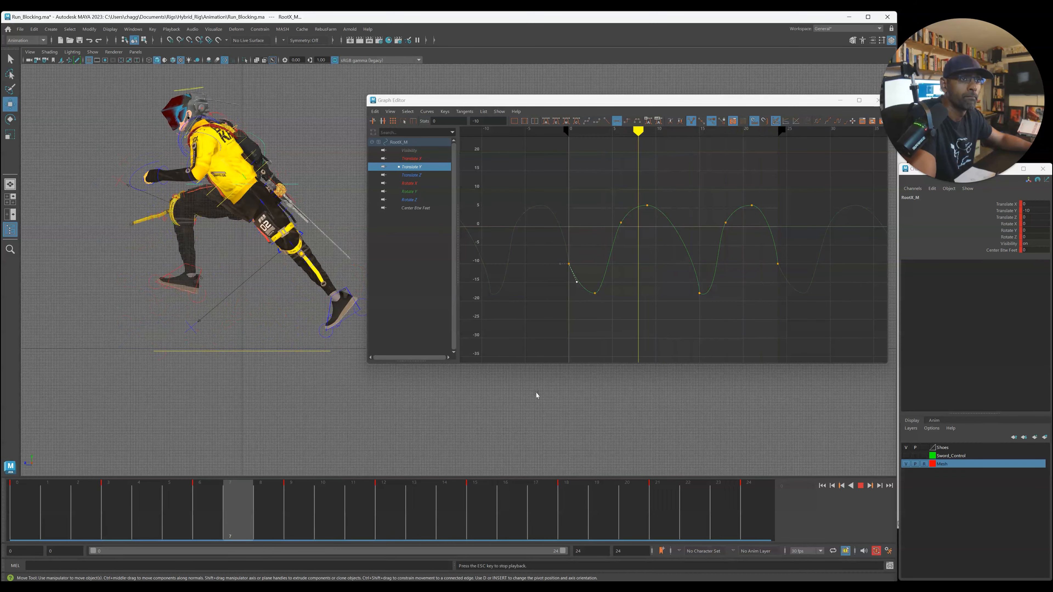
pyautogui.hotkey('alt', 'v')
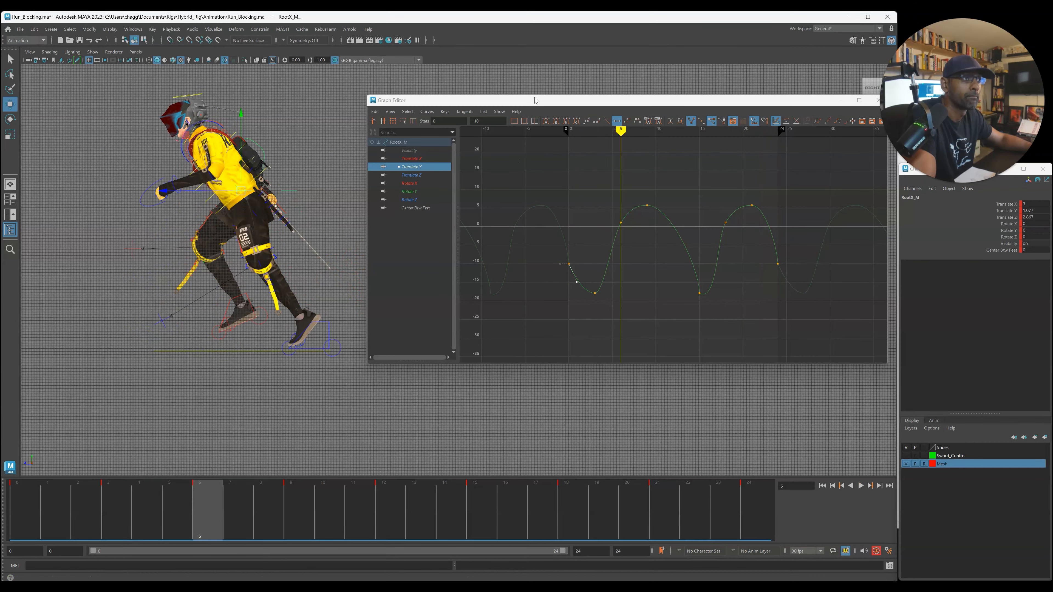
# - Move the Graph Editor aside and play back the run in the perspective view from several angles
pyautogui.moveTo(535, 100); pyautogui.dragTo(1052, 146)
pyautogui.keyDown('alt'); pyautogui.moveTo(515, 278); pyautogui.dragTo(566, 282); pyautogui.keyUp('alt')
pyautogui.press('space')
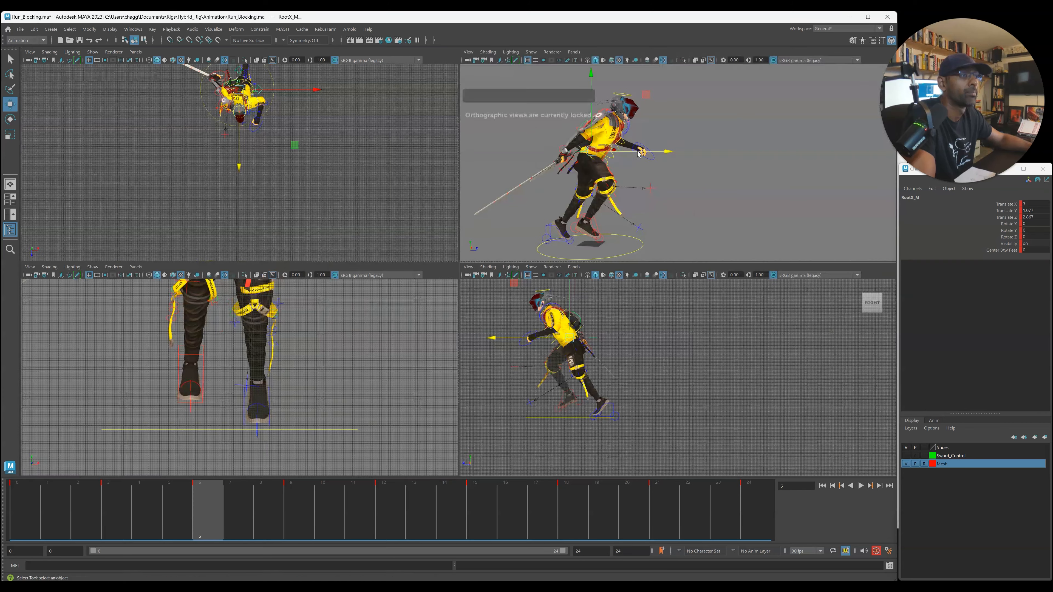
pyautogui.press('space')
pyautogui.hotkey('alt', 'v')
pyautogui.scroll(-2, 536, 231)
pyautogui.keyDown('alt'); pyautogui.moveTo(564, 246); pyautogui.dragTo(472, 275); pyautogui.keyUp('alt')
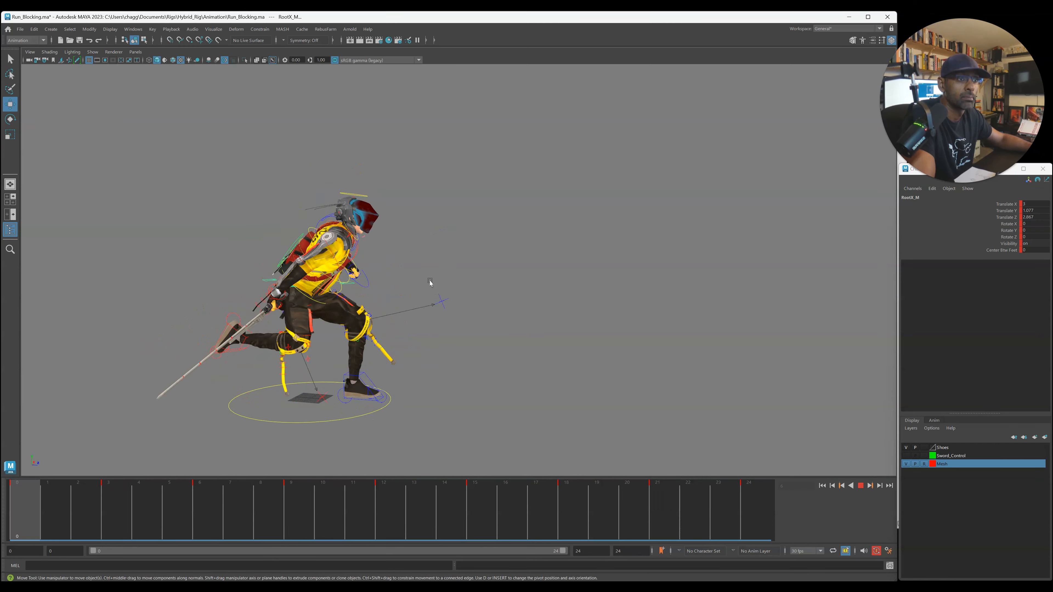
pyautogui.keyDown('alt'); pyautogui.moveTo(430, 282); pyautogui.dragTo(499, 297); pyautogui.keyUp('alt')
pyautogui.hotkey('alt', 'v')
# - Raise the root's Translate Y keys at frames 9 and 21 to about 11.4 and play back the run
pyautogui.moveTo(1052, 222); pyautogui.dragTo(598, 191)
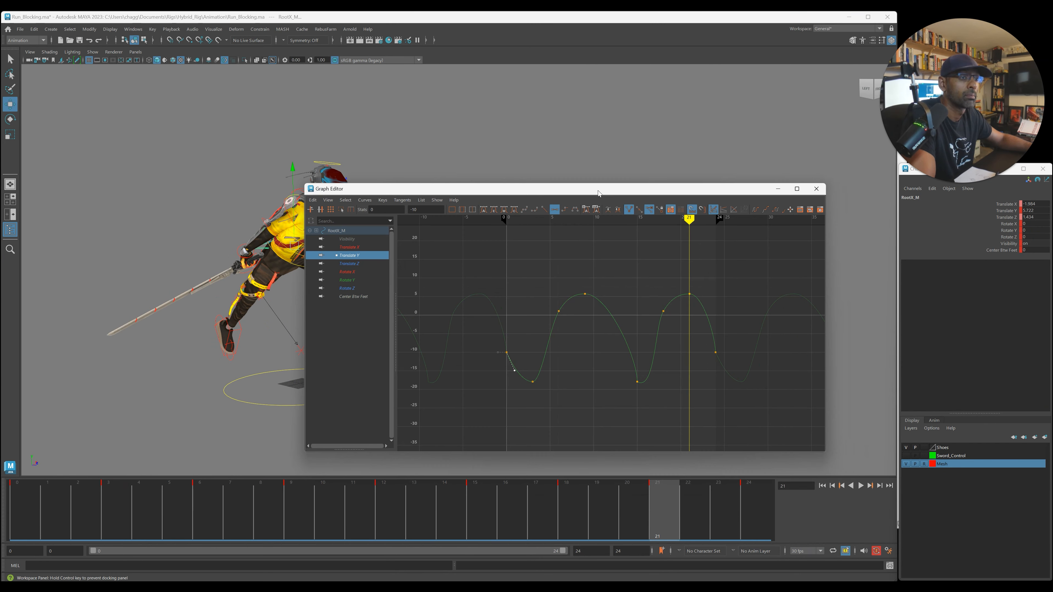
pyautogui.moveTo(210, 334)
pyautogui.keyDown('alt'); pyautogui.mouseDown()
pyautogui.moveTo(195, 337)
pyautogui.moveTo(209, 334)
pyautogui.mouseUp(); pyautogui.keyUp('alt')
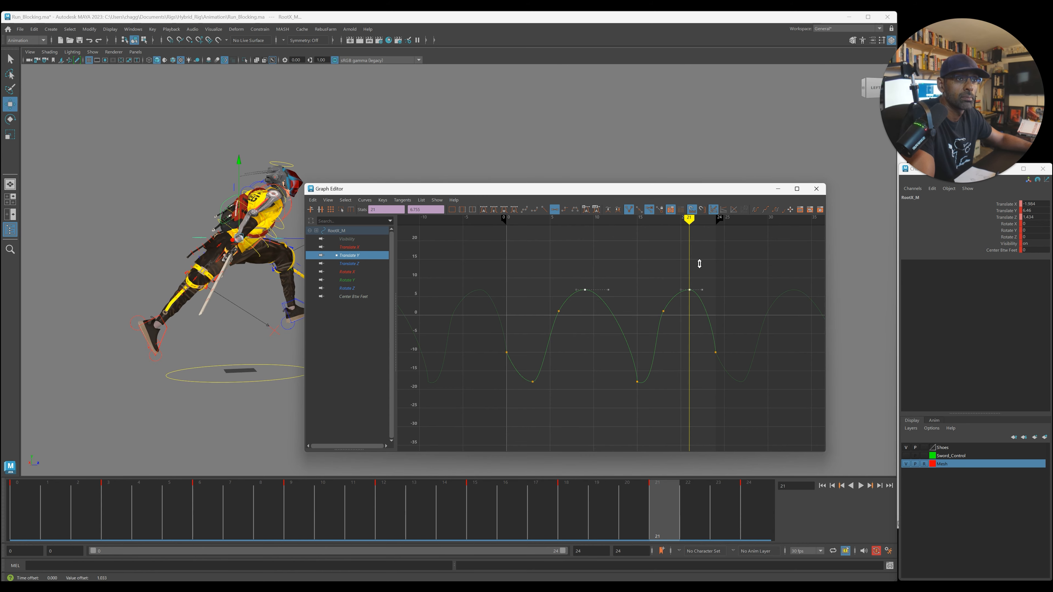
pyautogui.hotkey('alt', 'v')
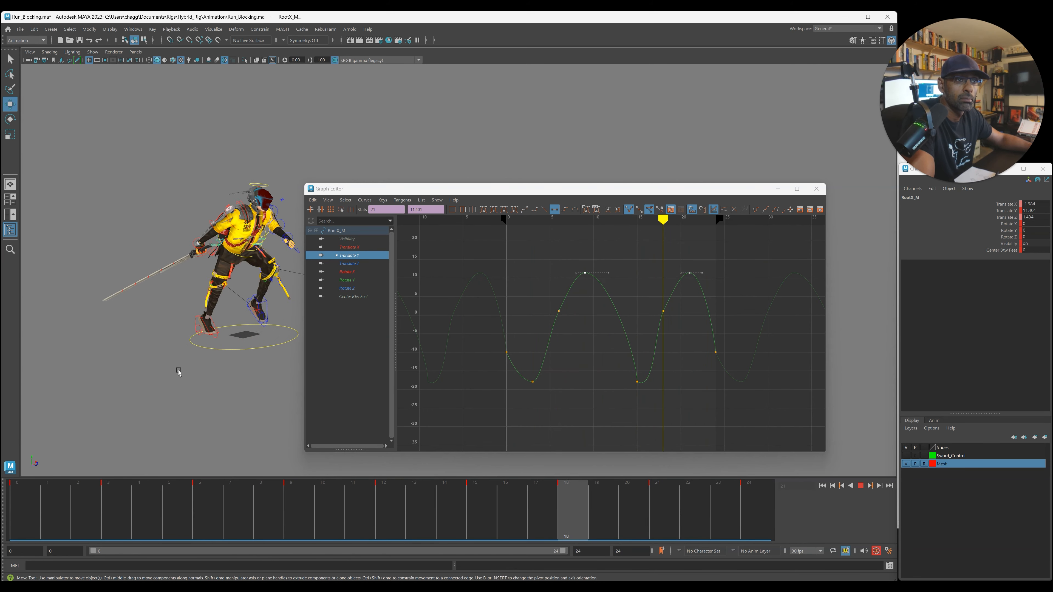
pyautogui.hotkey('alt', 'v')
# - Frame the whole character beside the Graph Editor and play back the run to check the airborne poses
pyautogui.keyDown('alt'); pyautogui.moveTo(103, 372); pyautogui.dragTo(275, 310, button='right'); pyautogui.keyUp('alt')
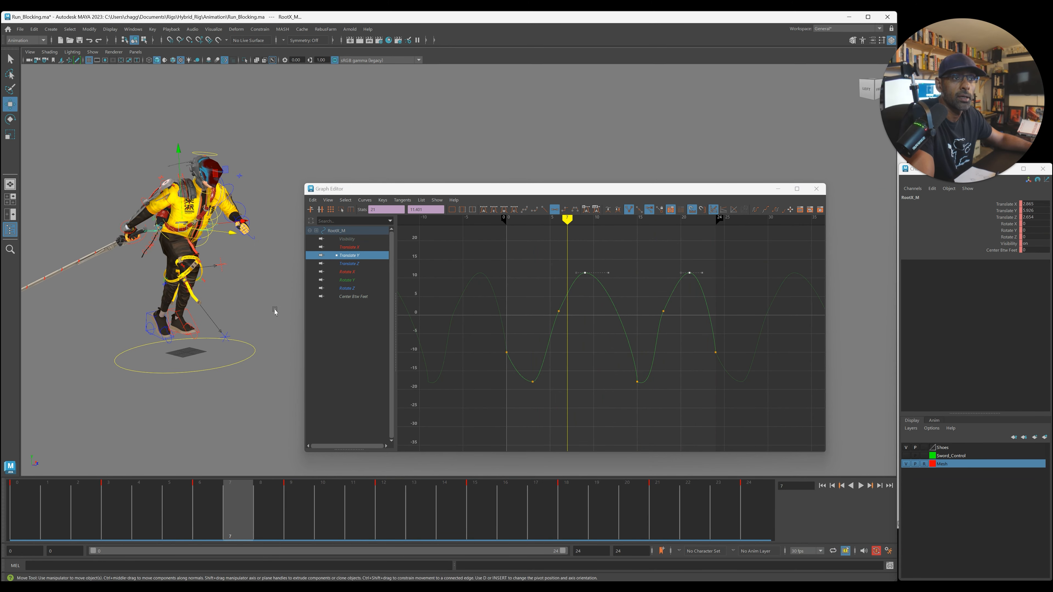
pyautogui.moveTo(368, 190); pyautogui.dragTo(531, 152)
pyautogui.keyDown('alt'); pyautogui.moveTo(185, 310); pyautogui.dragTo(256, 310, button='middle'); pyautogui.keyUp('alt')
pyautogui.hotkey('alt', 'v')
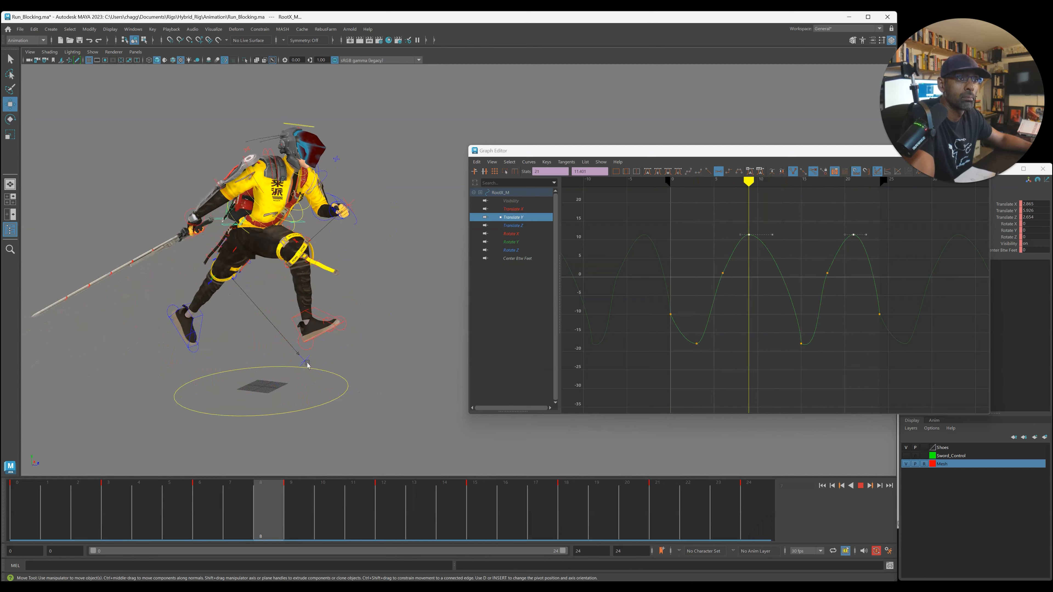
pyautogui.hotkey('alt', 'v')
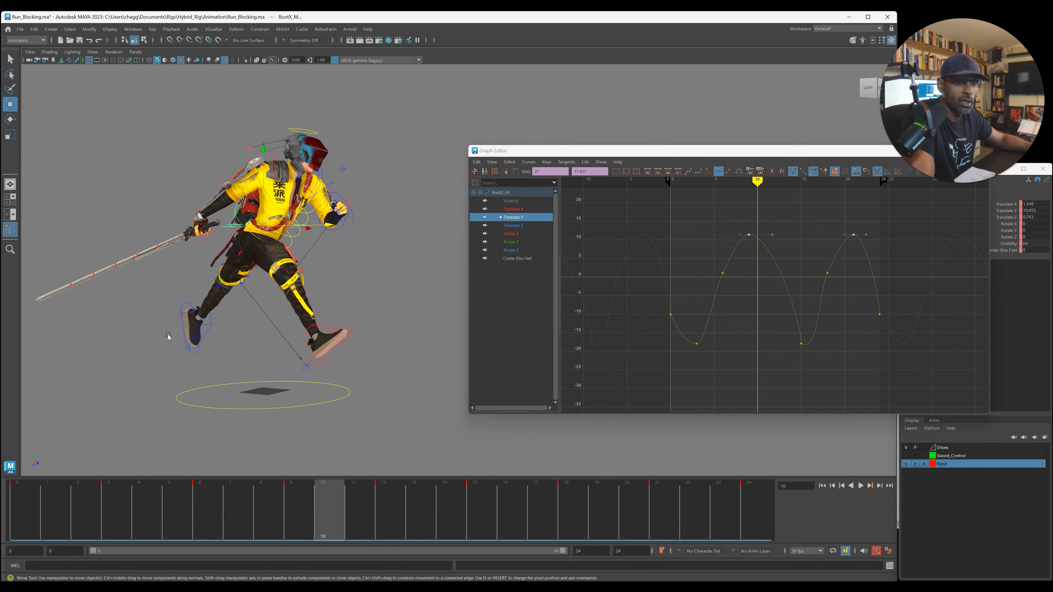
# - Select the left leg IK control and examine its Translate X and Translate Y curves
pyautogui.click(206, 325)
pyautogui.click(514, 209)
pyautogui.press('f')
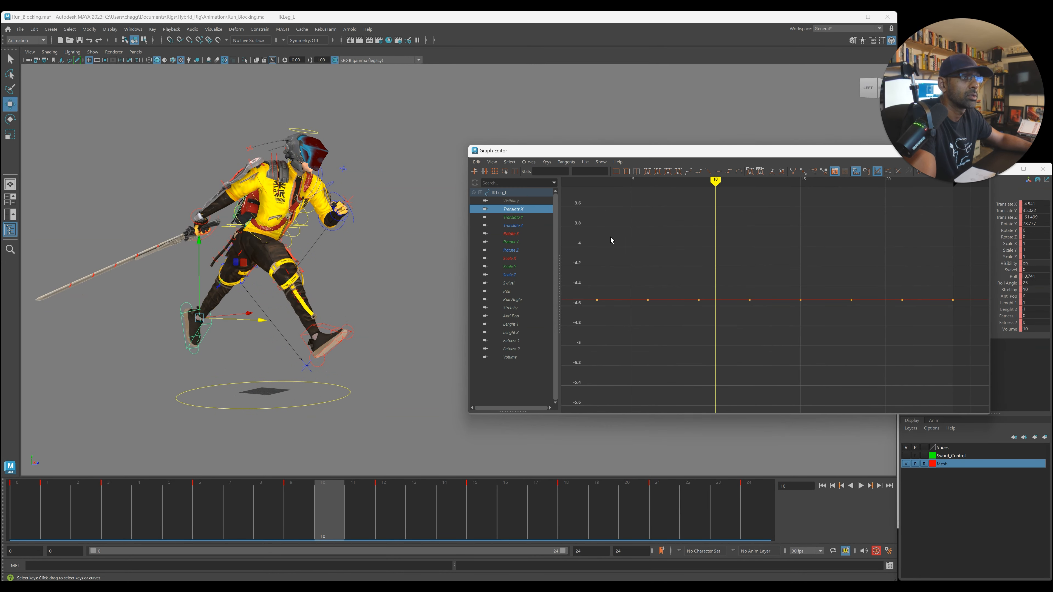
pyautogui.click(525, 217)
pyautogui.press('f')
pyautogui.scroll(-4, 693, 267)
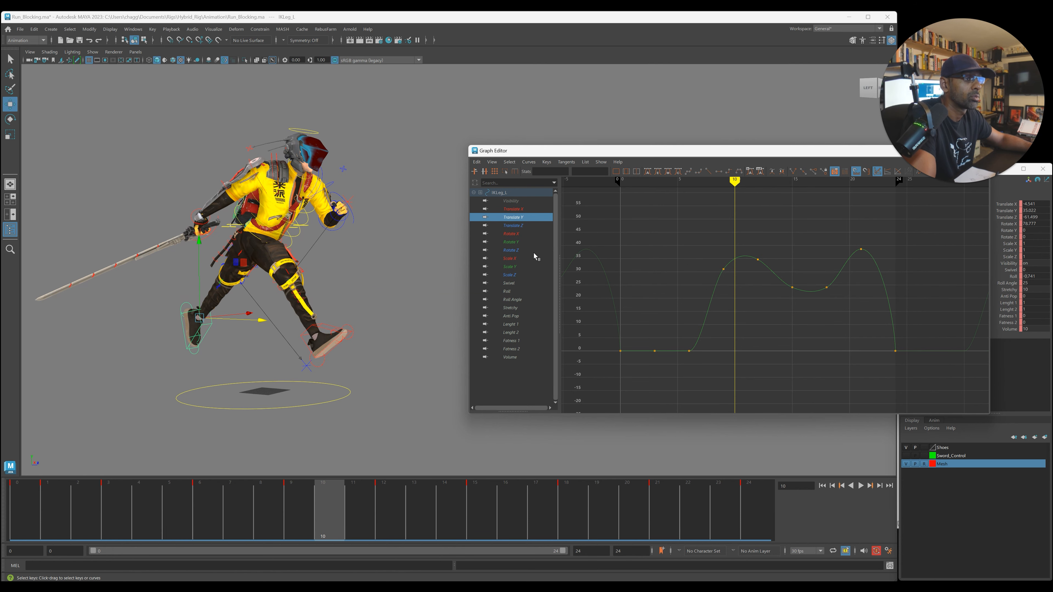
# - Undo the trial change to the left leg's Translate Z key at frame 1 and lower the frame 3 key to about 9.6
pyautogui.click(514, 225)
pyautogui.press('f')
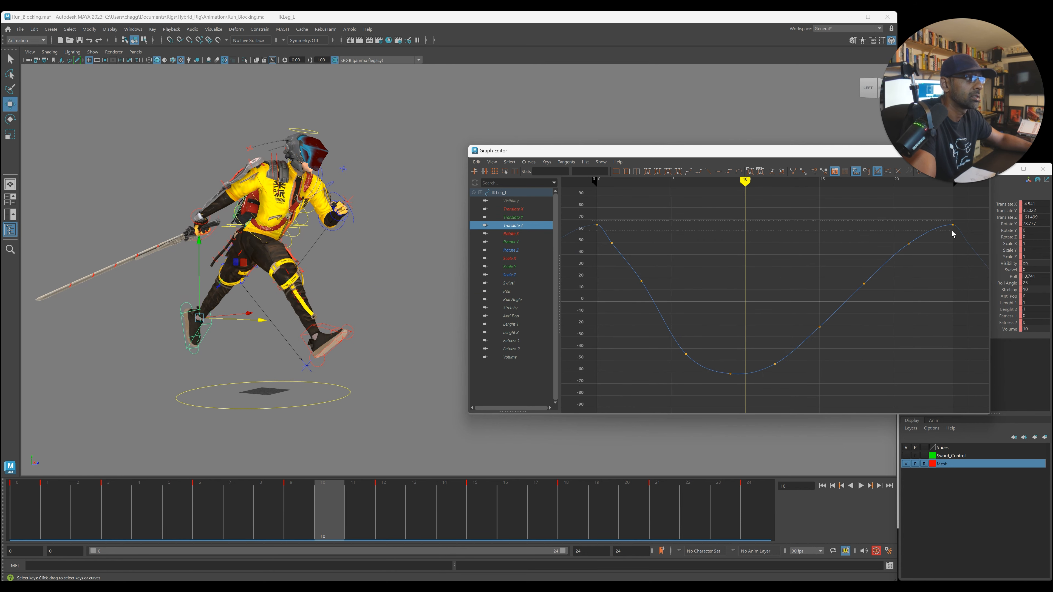
pyautogui.moveTo(952, 233); pyautogui.dragTo(952, 233)
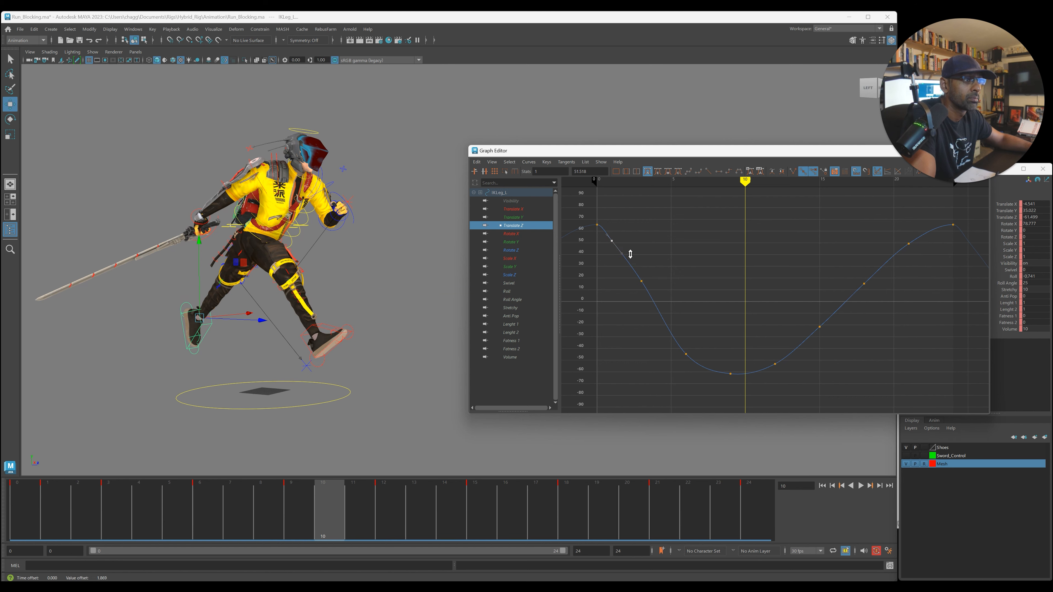
pyautogui.hotkey('ctrl', 'z')
pyautogui.moveTo(630, 267); pyautogui.dragTo(650, 289)
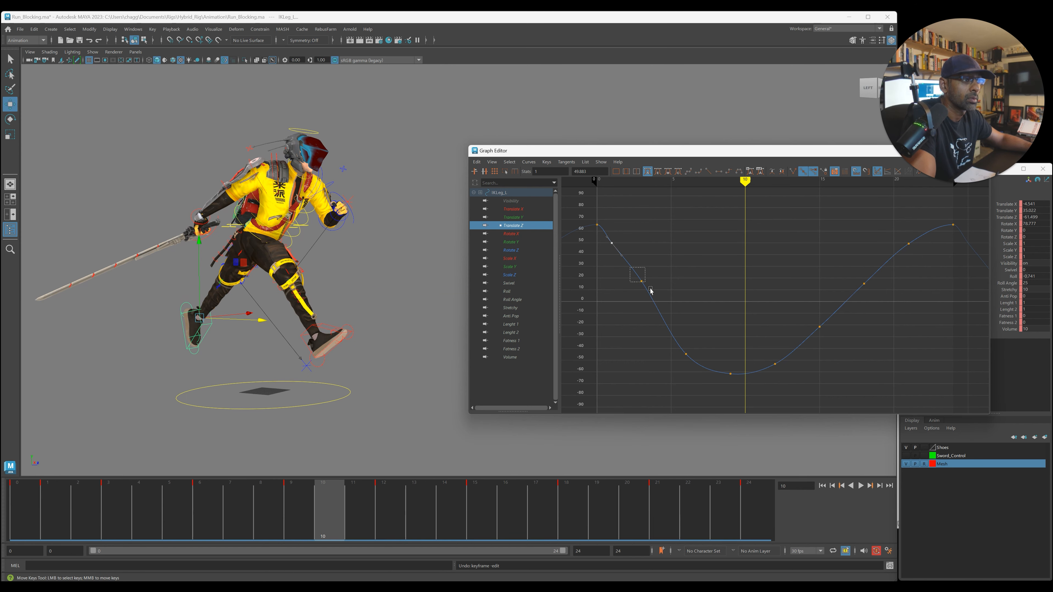
# - Play back the run in the side view to check the left foot's forward and backward travel
pyautogui.moveTo(299, 514); pyautogui.dragTo(481, 456)
pyautogui.press('space')
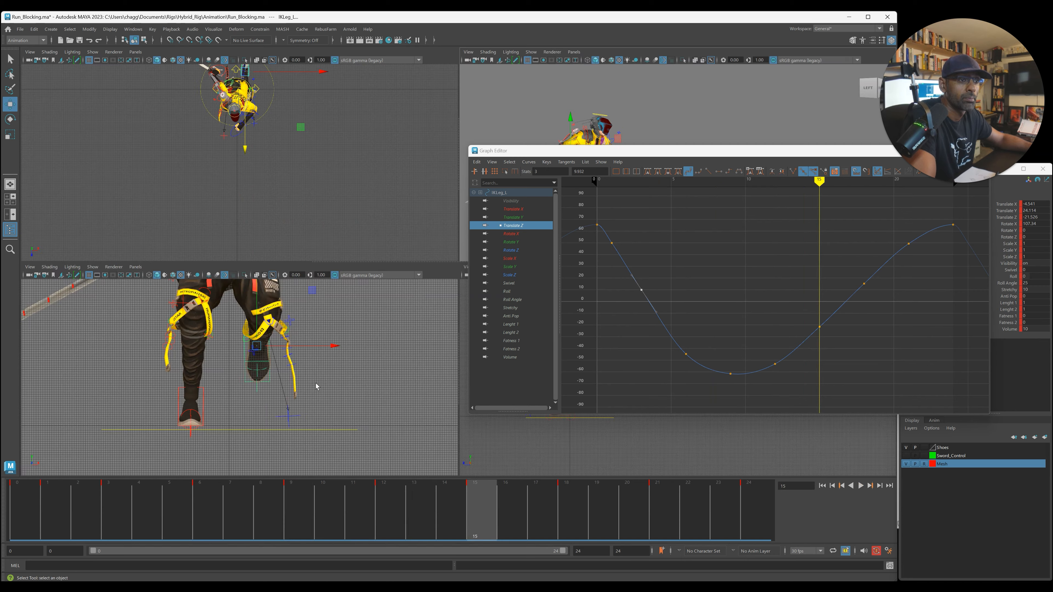
pyautogui.press('space')
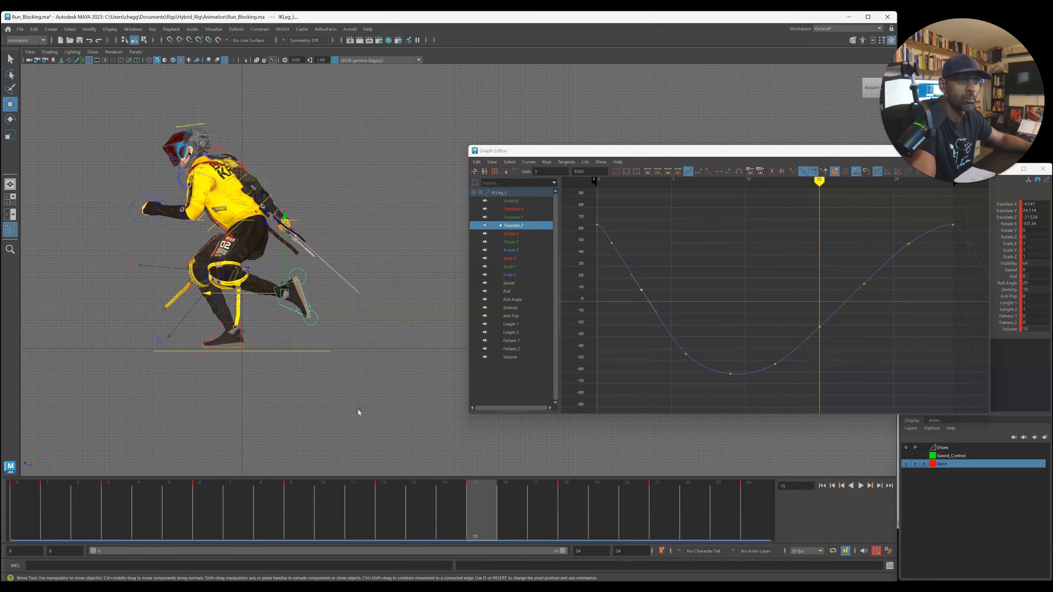
pyautogui.hotkey('alt', 'v')
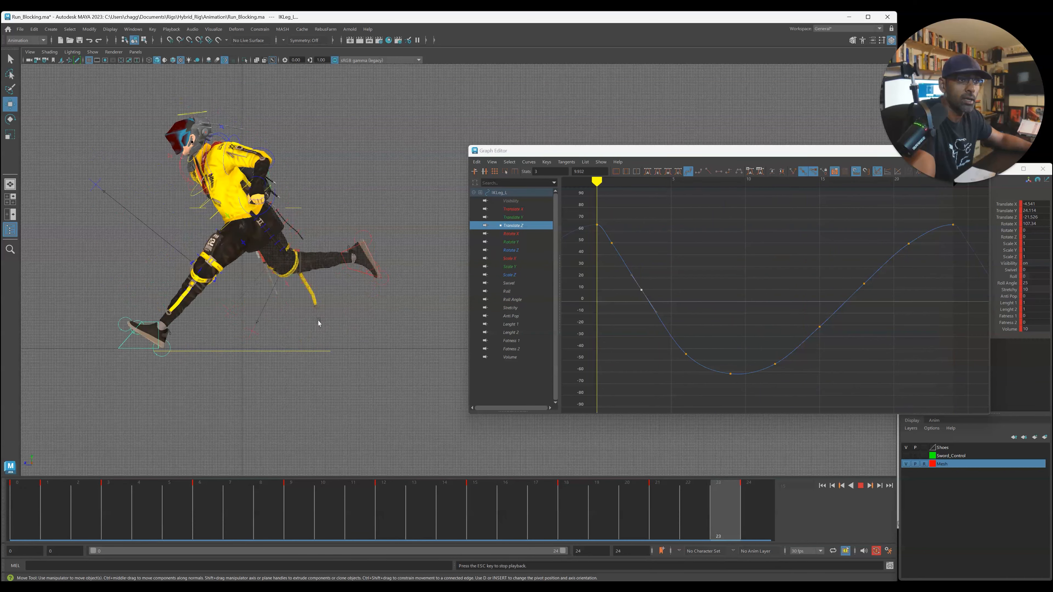
pyautogui.press('Escape')
# - Raise the left leg's Translate Y key at frame 12 to about 41.1 and play back the run
pyautogui.moveTo(360, 498); pyautogui.dragTo(397, 530)
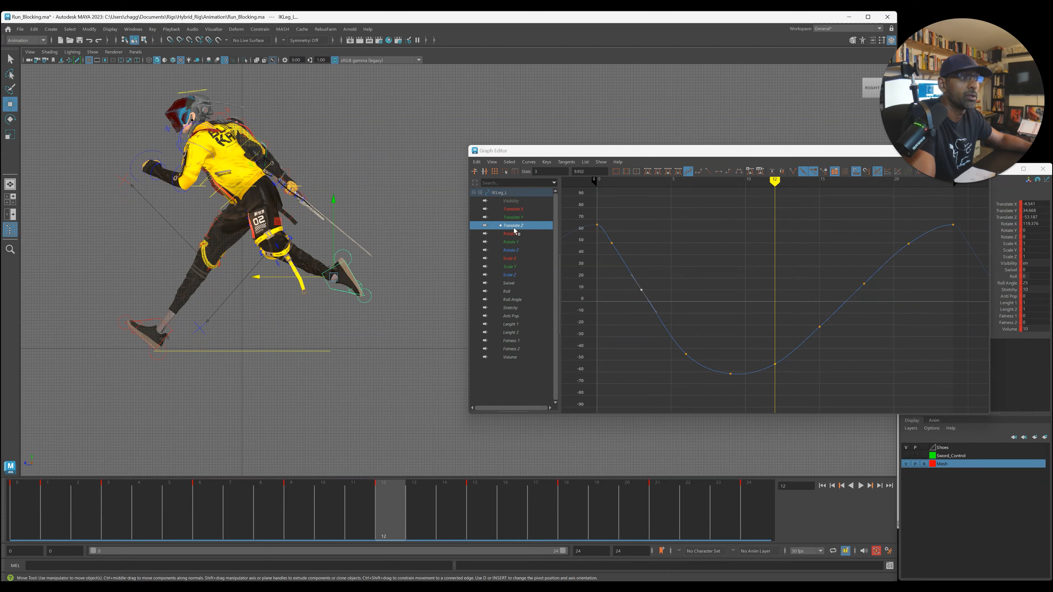
pyautogui.click(524, 218)
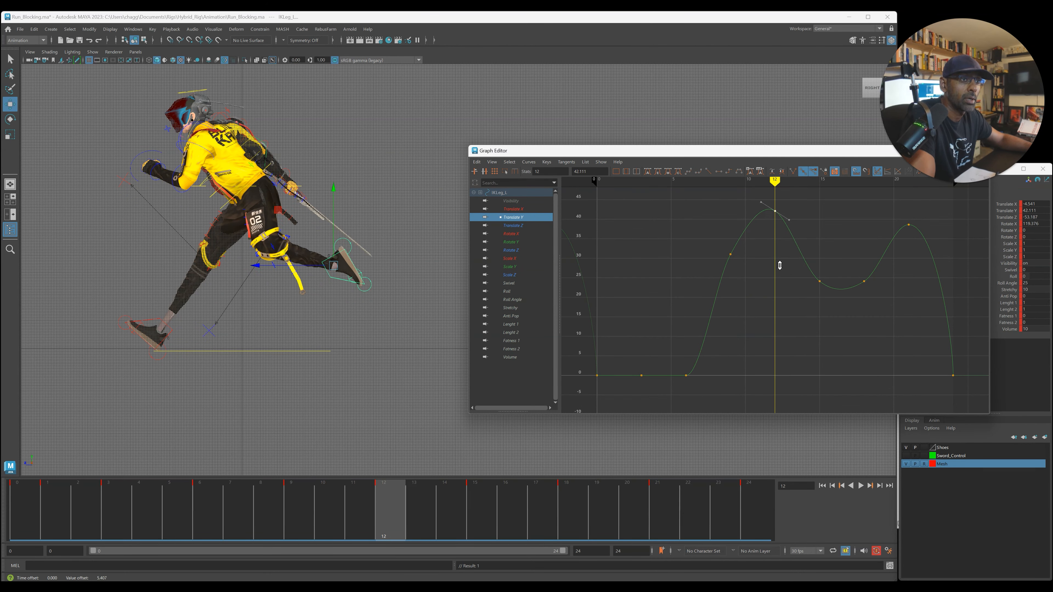
pyautogui.hotkey('alt', 'v')
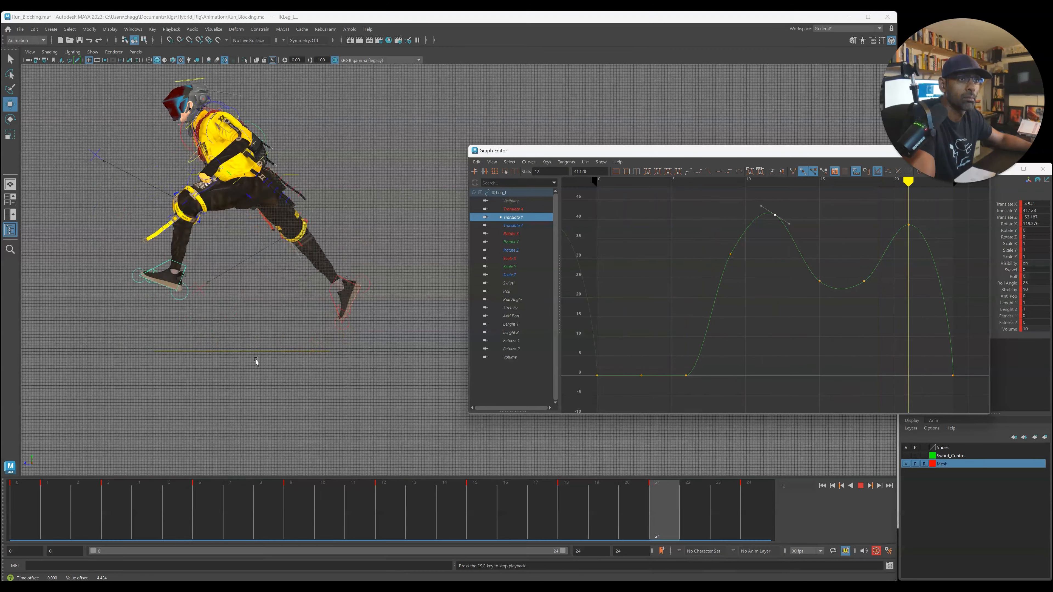
pyautogui.hotkey('alt', 'v')
pyautogui.hotkey('alt', 'v')
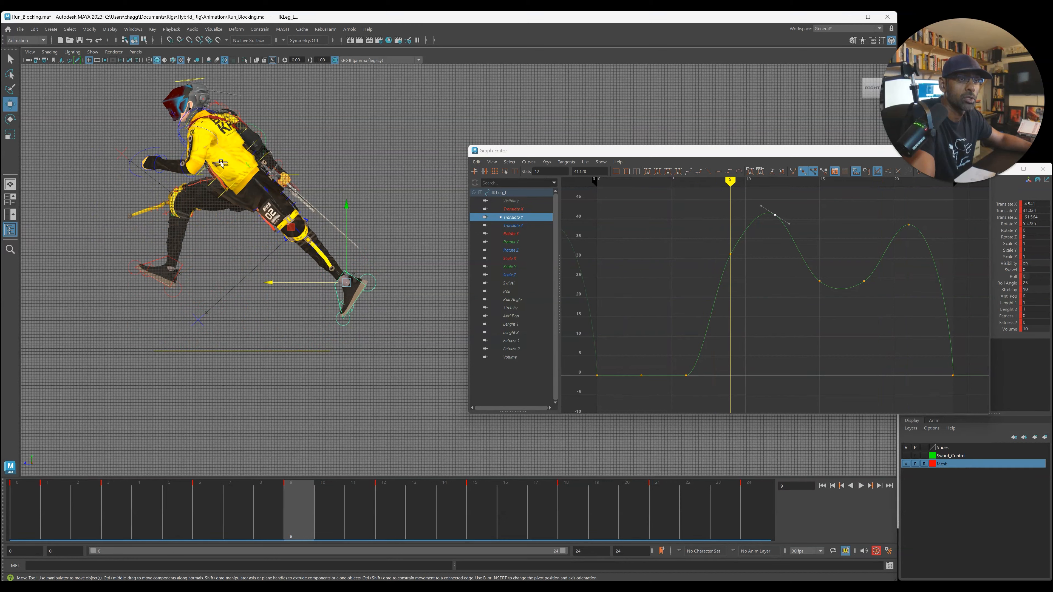
# - Rotate the left leg IK control to about 74.2 in Rotate X at frame 9 and play back the run
pyautogui.moveTo(315, 527)
pyautogui.mouseDown()
pyautogui.moveTo(359, 527)
pyautogui.moveTo(298, 527)
pyautogui.mouseUp()
pyautogui.press('e')
pyautogui.moveTo(292, 264); pyautogui.dragTo(281, 277)
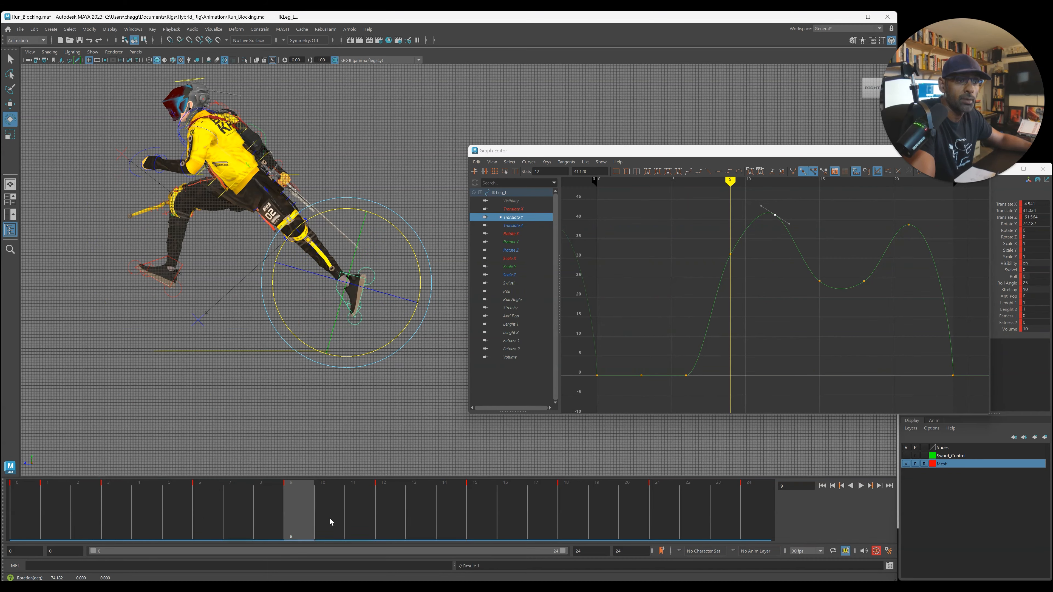
pyautogui.hotkey('alt', 'v')
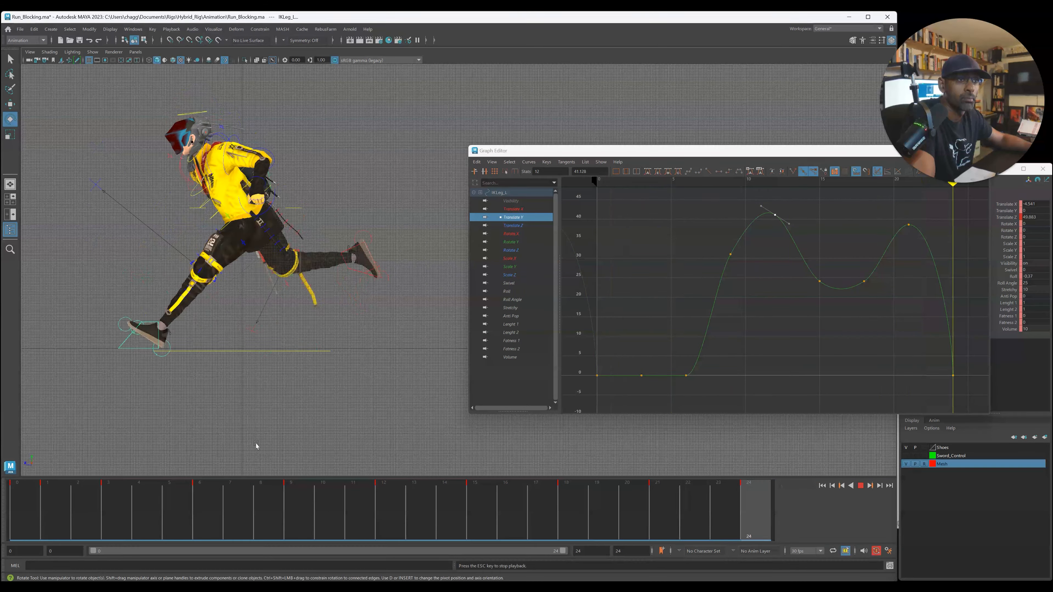
pyautogui.press('Escape')
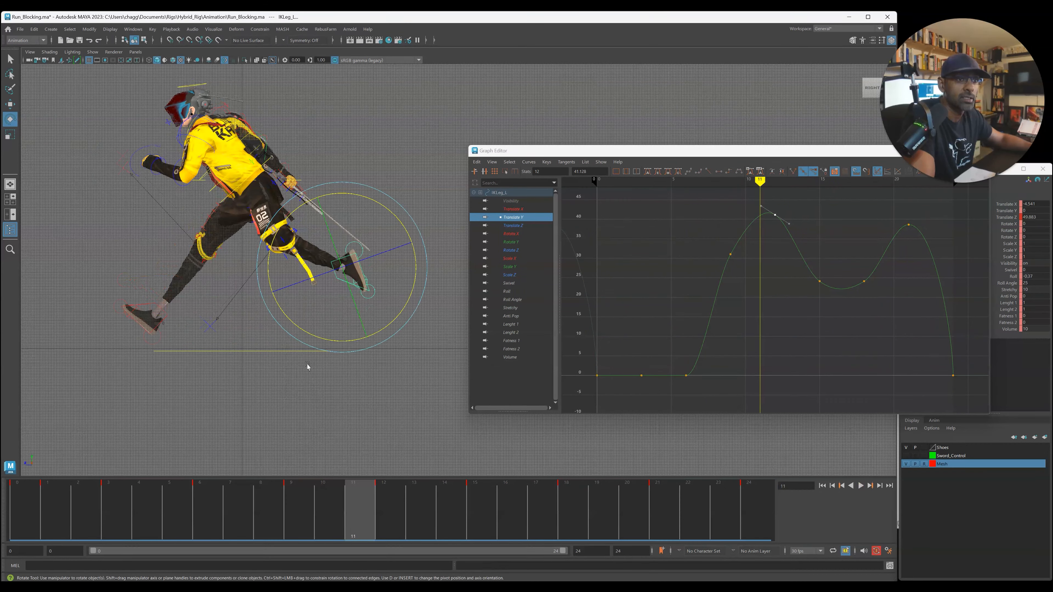
pyautogui.hotkey('alt', 'v')
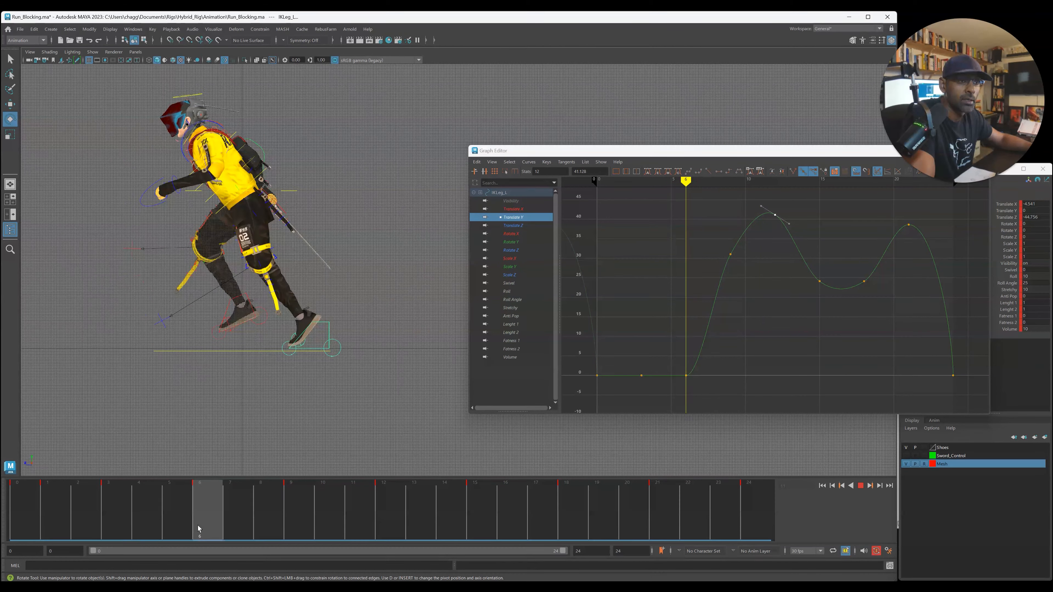
pyautogui.press('Escape')
# - Flatten the left leg's Translate Y key at frame 12, lengthen its incoming tangent and play back the run
pyautogui.press('w')
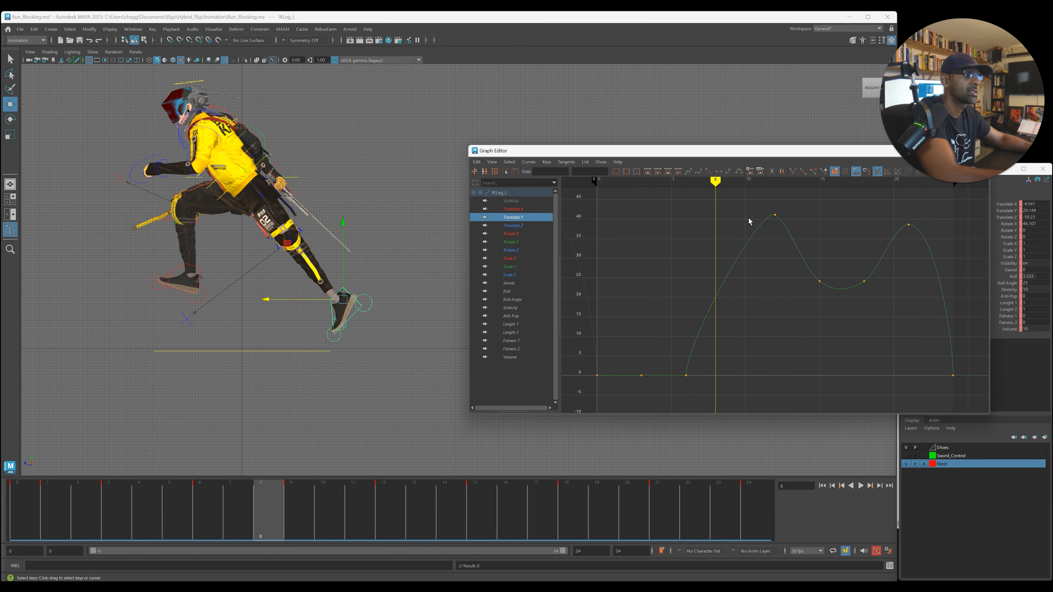
pyautogui.press('b')
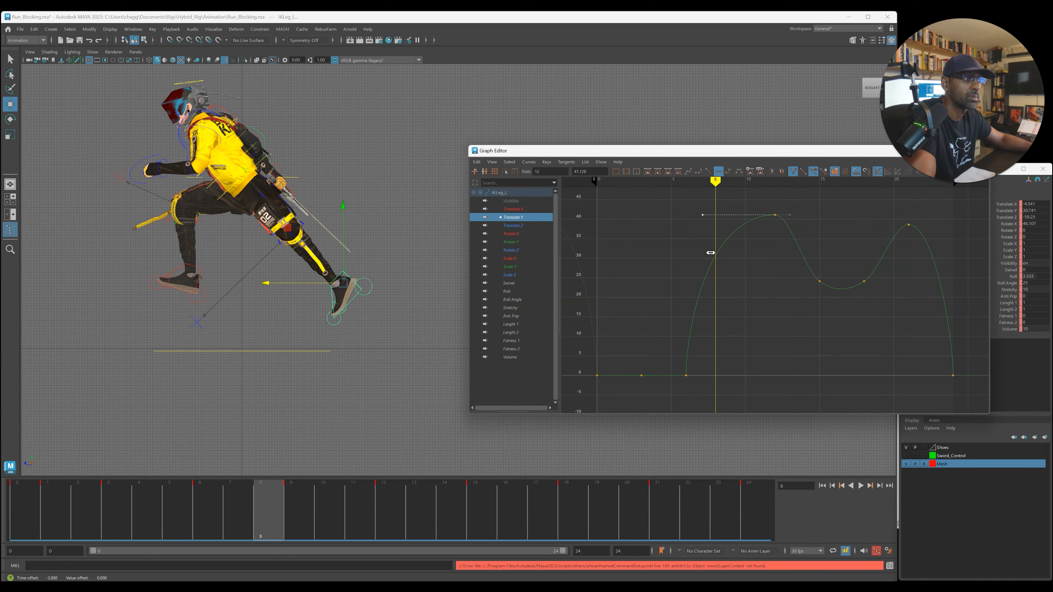
pyautogui.hotkey('alt', 'v')
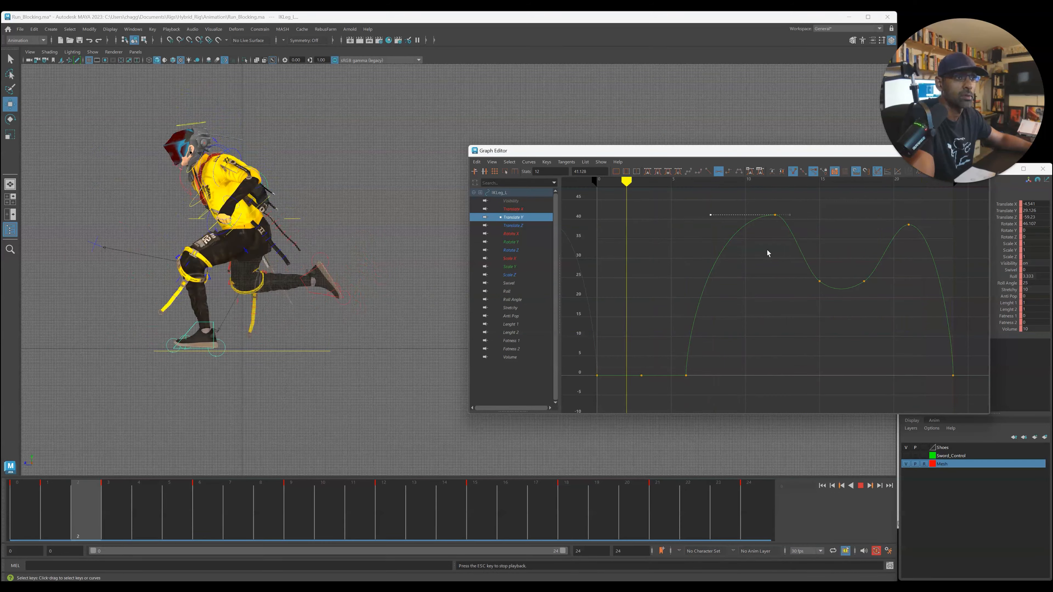
# - Make the outgoing tangent of the left leg's Translate Y key at frame 6 nearly vertical and play back the run
pyautogui.moveTo(661, 356); pyautogui.dragTo(705, 383)
pyautogui.moveTo(677, 330); pyautogui.dragTo(704, 353)
pyautogui.keyDown('shift'); pyautogui.moveTo(705, 347); pyautogui.dragTo(705, 332, button='middle'); pyautogui.keyUp('shift')
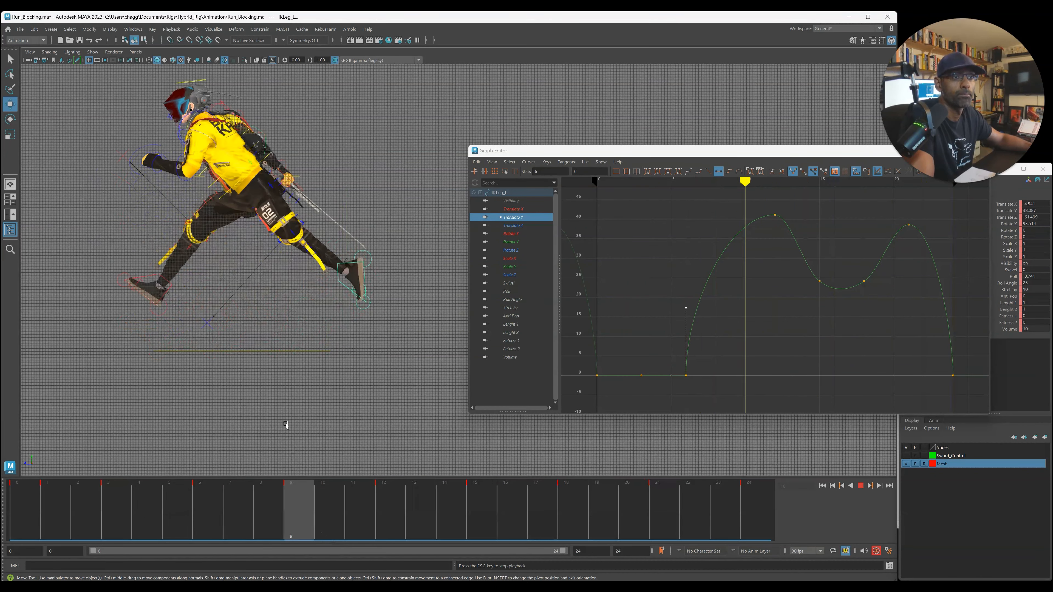
pyautogui.click(7, 506)
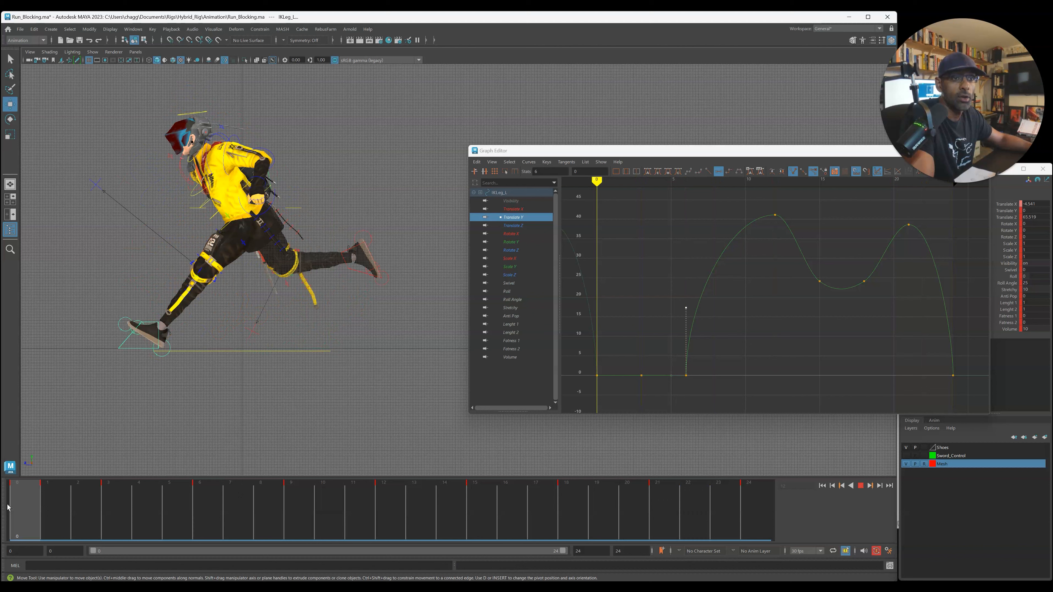
pyautogui.click(111, 321)
pyautogui.click(137, 322)
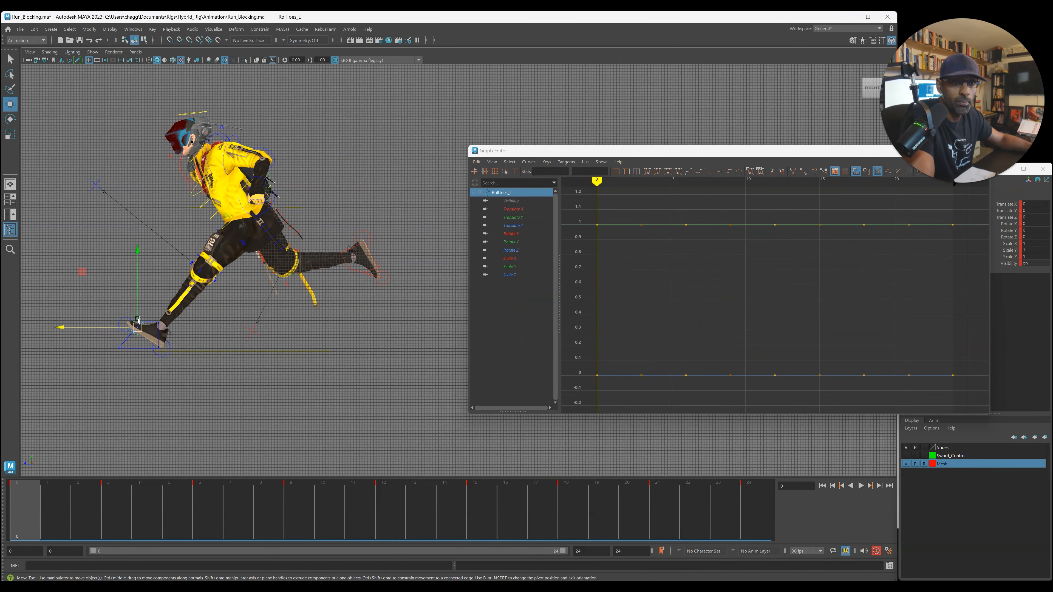
pyautogui.moveTo(132, 256); pyautogui.dragTo(153, 265)
pyautogui.hotkey('ctrl', 'z')
# - Rotate the left IK toe control to about -28.5 in Rotate X at frame 0 to bend the toes up
pyautogui.keyDown('alt'); pyautogui.moveTo(206, 363); pyautogui.dragTo(297, 363, button='middle'); pyautogui.keyUp('alt')
pyautogui.keyDown('alt'); pyautogui.moveTo(228, 359); pyautogui.dragTo(254, 341, button='right'); pyautogui.keyUp('alt')
pyautogui.keyDown('alt'); pyautogui.moveTo(255, 340); pyautogui.dragTo(417, 296, button='middle'); pyautogui.keyUp('alt')
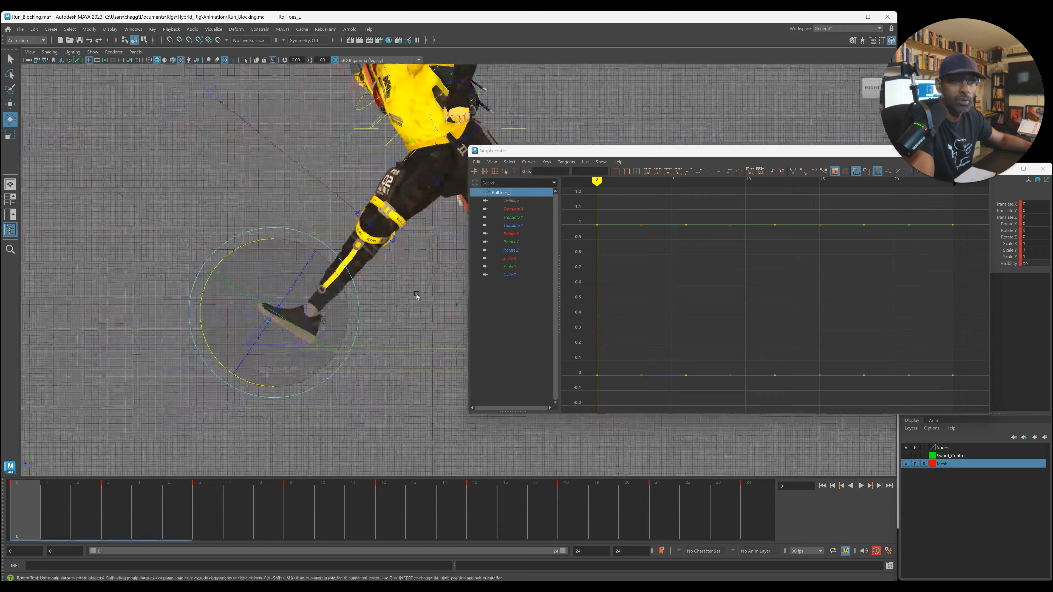
pyautogui.keyDown('alt'); pyautogui.moveTo(416, 296); pyautogui.dragTo(564, 310, button='right'); pyautogui.keyUp('alt')
pyautogui.click(301, 344)
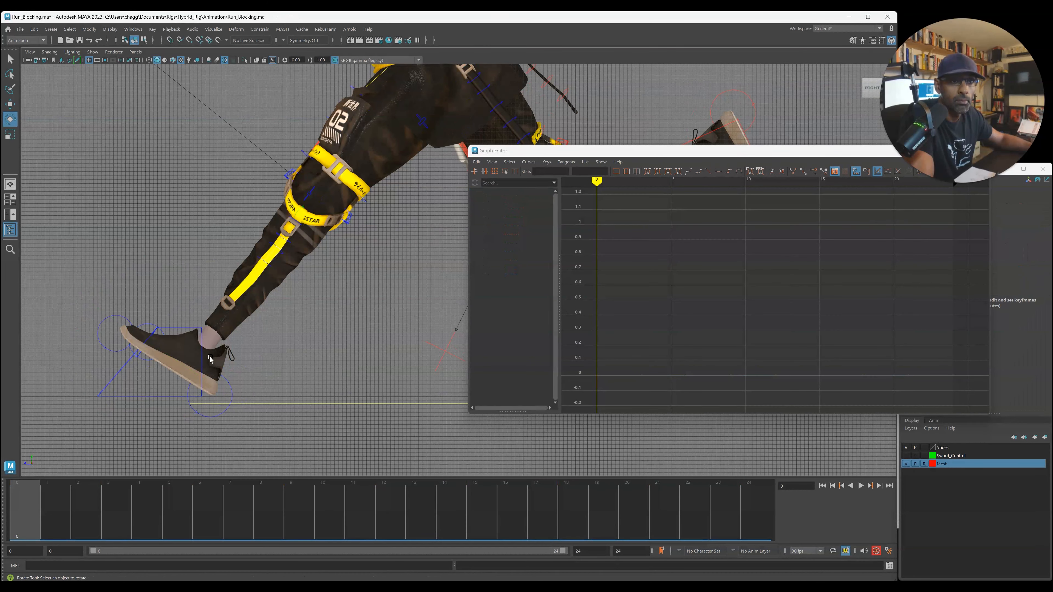
pyautogui.click(138, 358)
pyautogui.moveTo(148, 270); pyautogui.dragTo(176, 283)
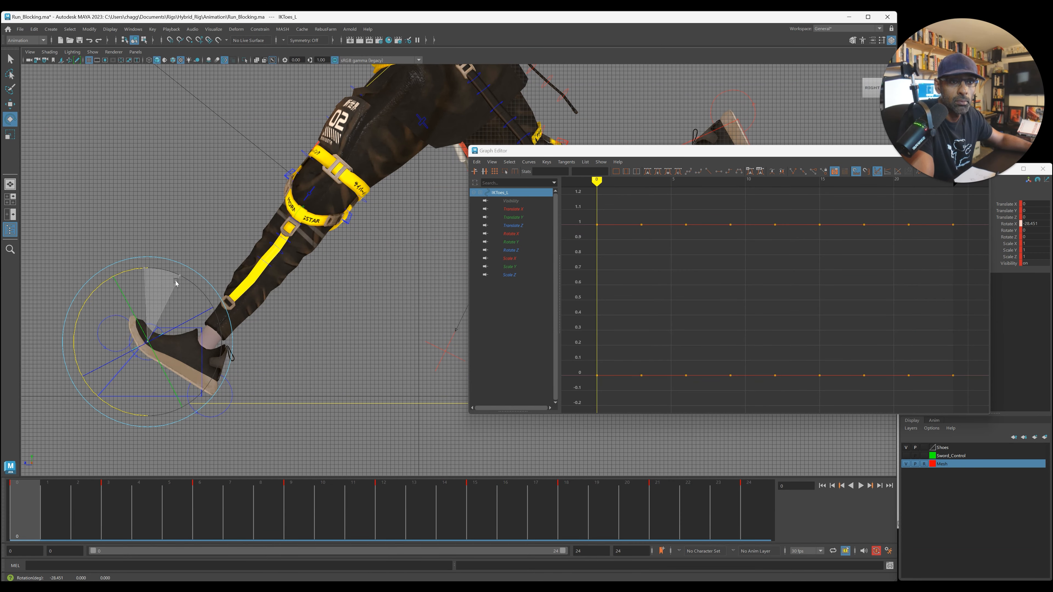
# - Rotate the left IK toe control to about -20.7 in Rotate X at frame 1 and flatten the toes at frame 2
pyautogui.click(57, 500)
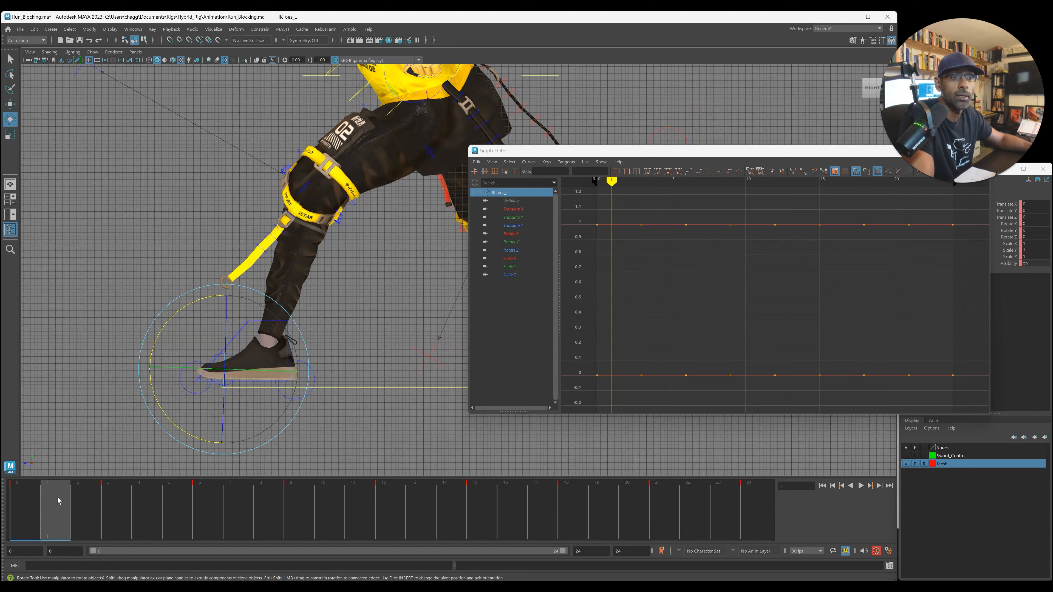
pyautogui.moveTo(192, 304); pyautogui.dragTo(192, 304)
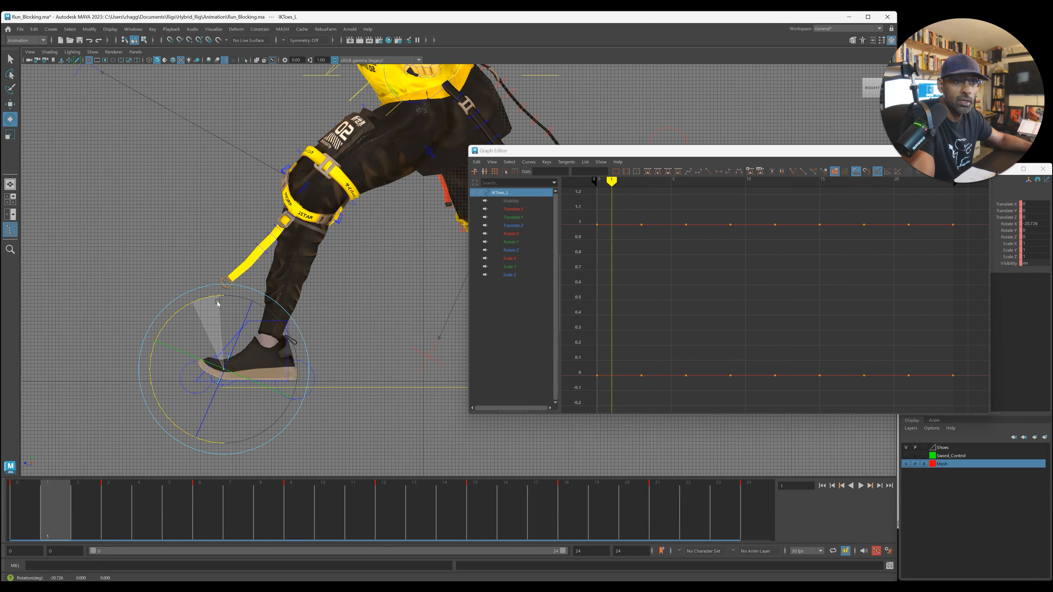
pyautogui.click(86, 512)
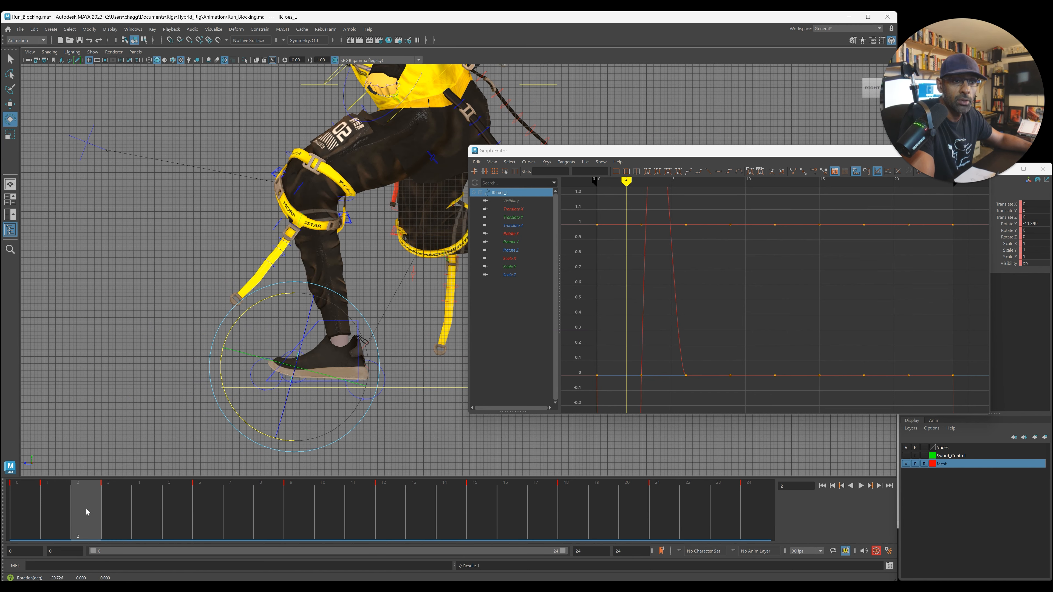
pyautogui.click(1035, 224)
# - Examine the left heel roll control's curves and the left leg IK control's Rotate X curve around frame 2
pyautogui.click(398, 391)
pyautogui.click(383, 370)
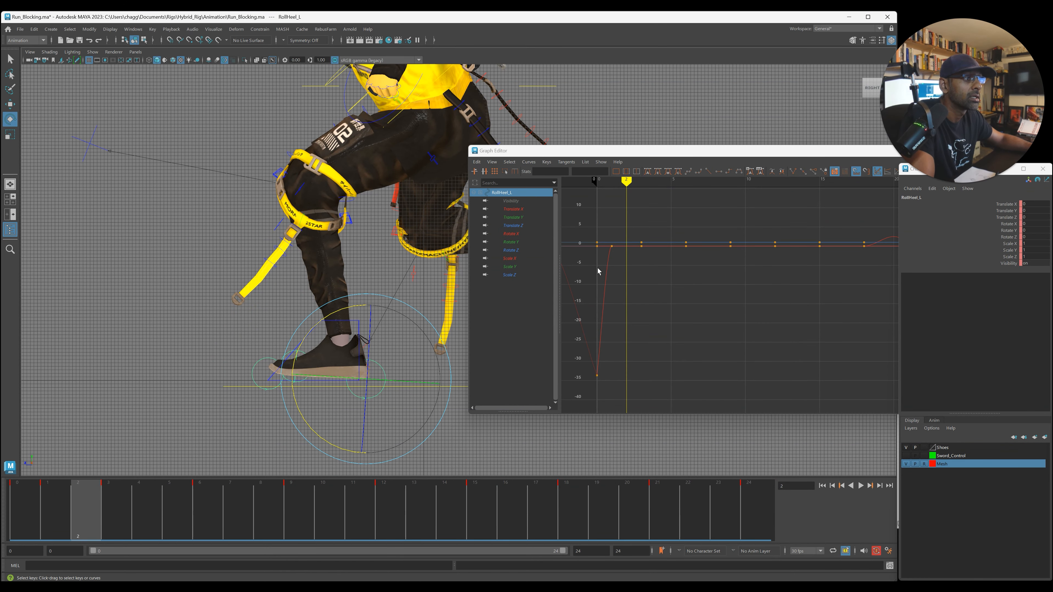
pyautogui.click(289, 341)
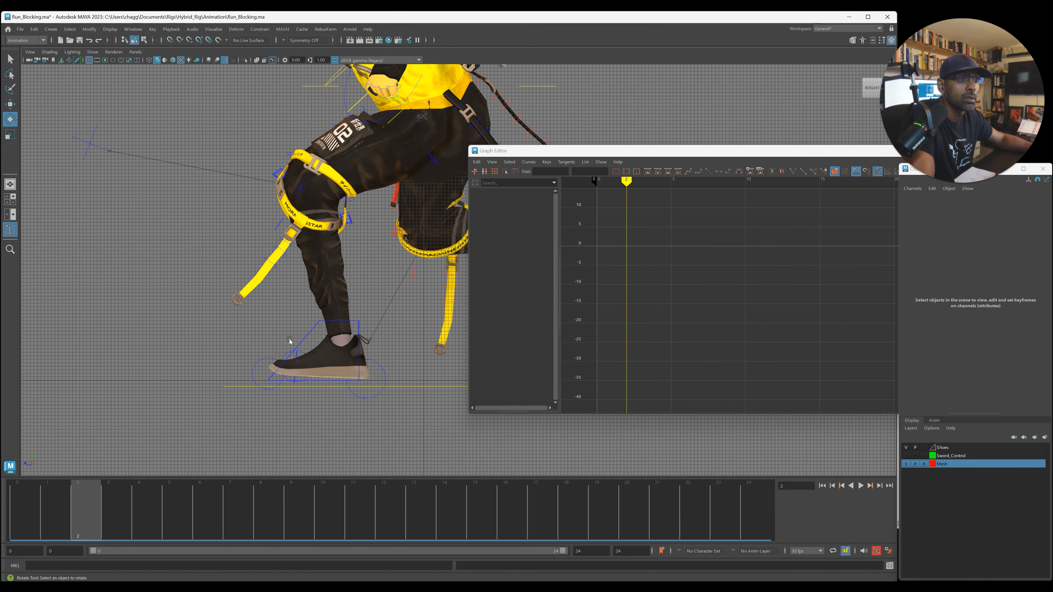
pyautogui.click(306, 333)
pyautogui.click(511, 233)
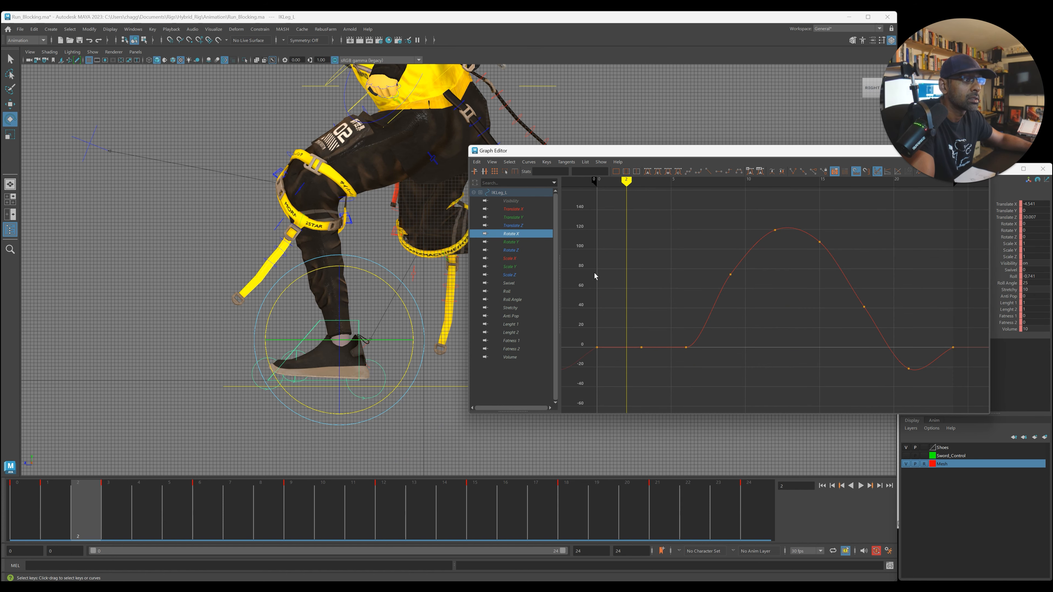
pyautogui.click(132, 351)
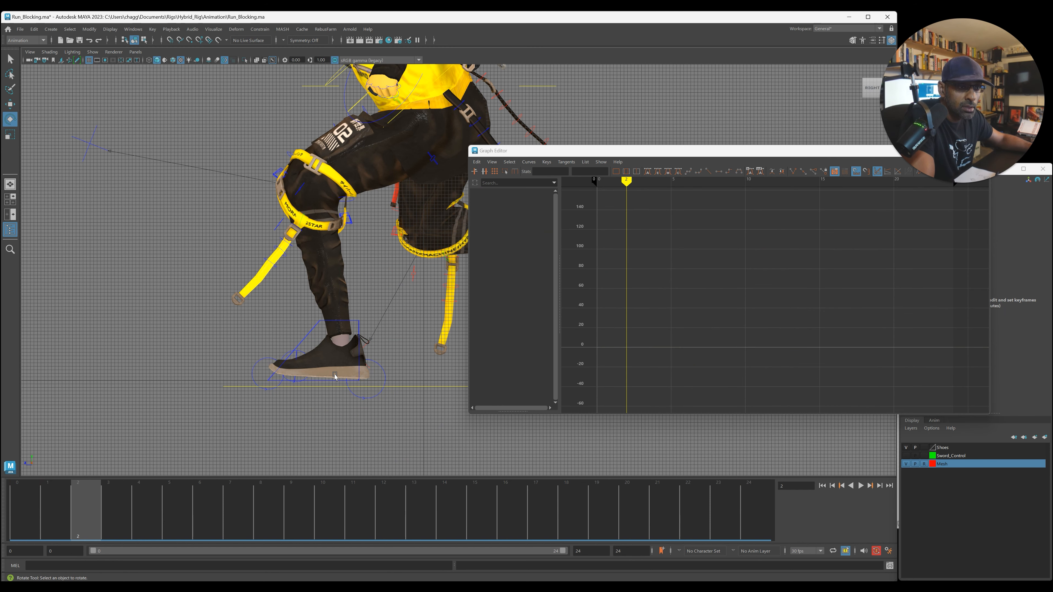
# - Rotate the left heel roll control to about 3.3 in Rotate X at frame 2 to plant the foot
pyautogui.click(378, 367)
pyautogui.moveTo(337, 318); pyautogui.dragTo(330, 315)
pyautogui.hotkey('ctrl', 'z')
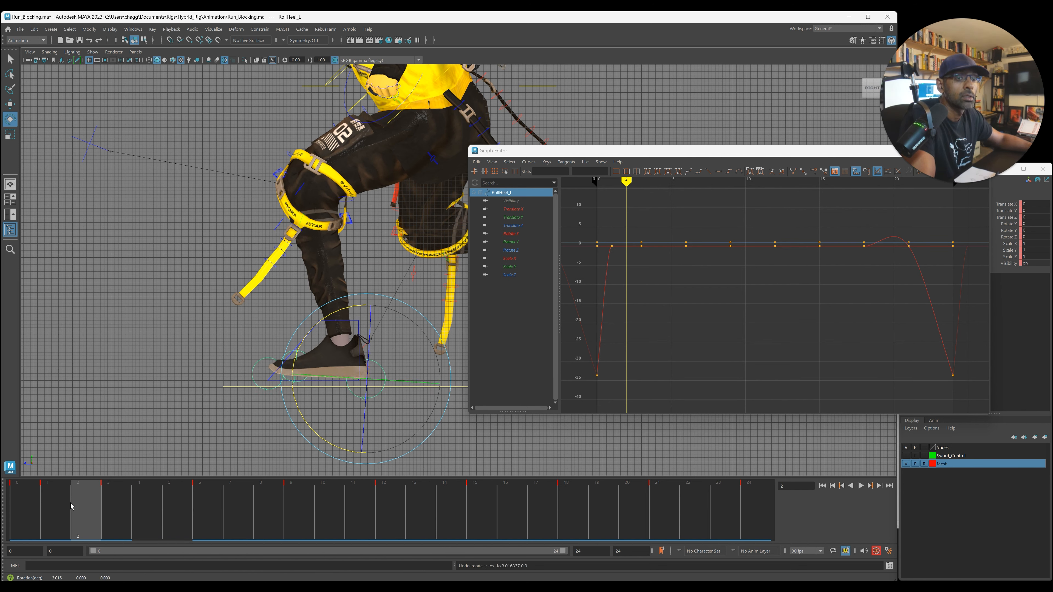
pyautogui.click(56, 508)
pyautogui.click(83, 514)
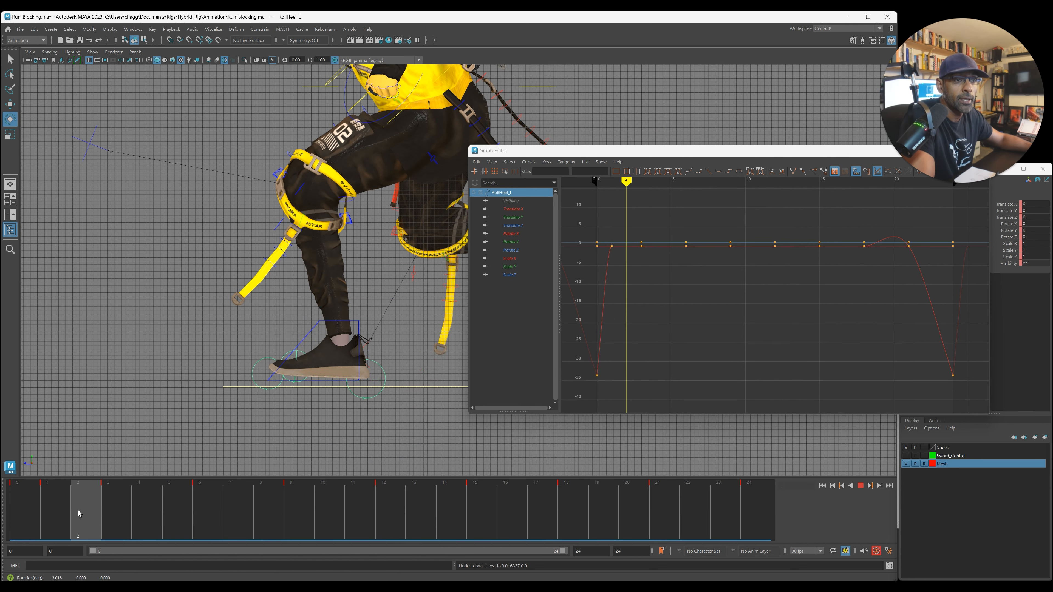
pyautogui.moveTo(327, 318); pyautogui.dragTo(326, 319)
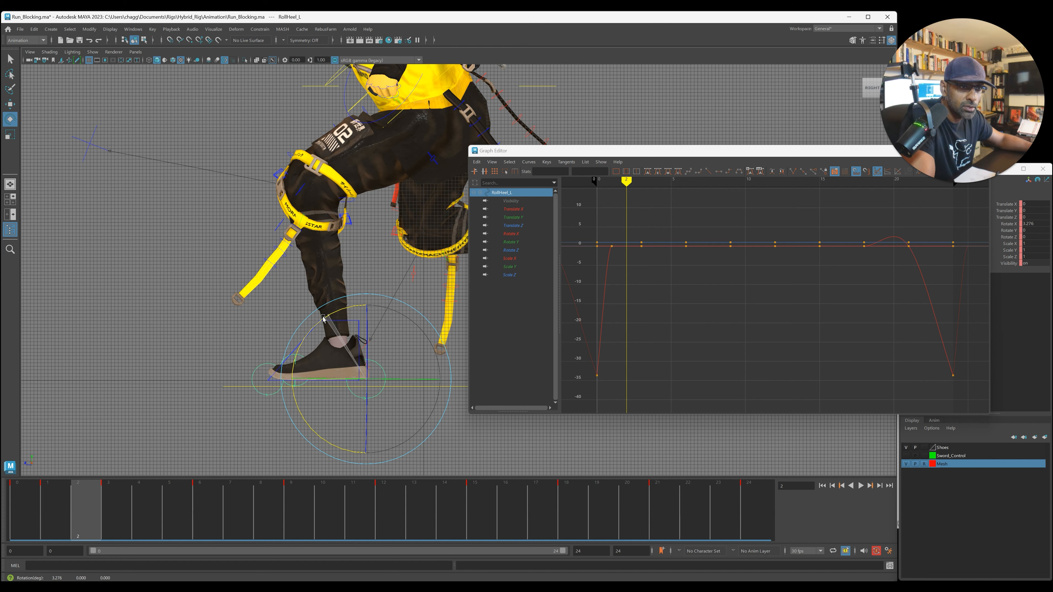
# - Set the left heel roll's Rotate X keys from frame 3 to 21 to 3.276, flatten their tangents and play back the run
pyautogui.click(517, 234)
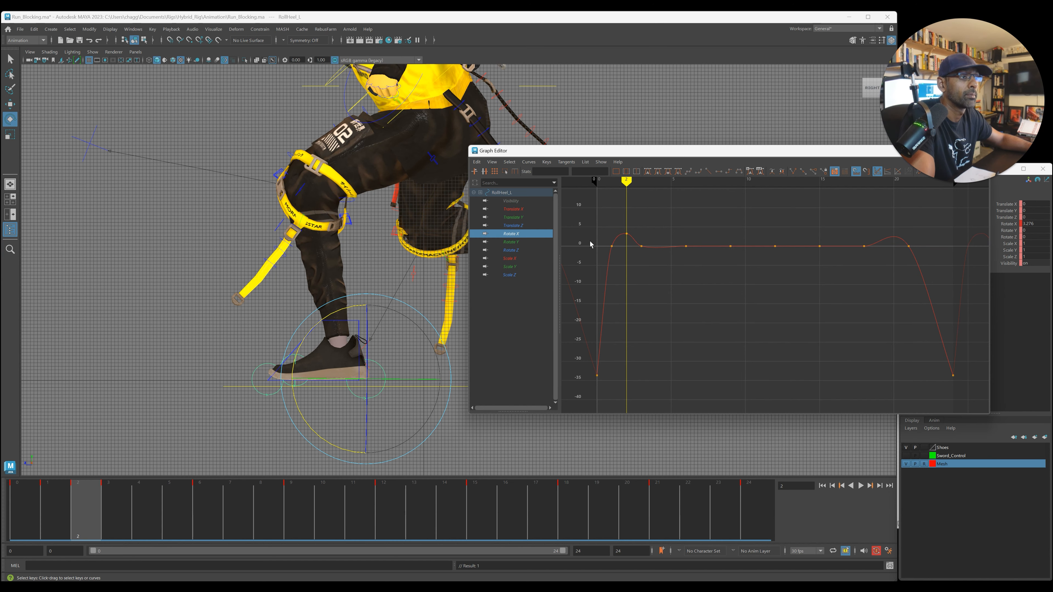
pyautogui.moveTo(628, 243); pyautogui.dragTo(622, 229)
pyautogui.click(571, 171)
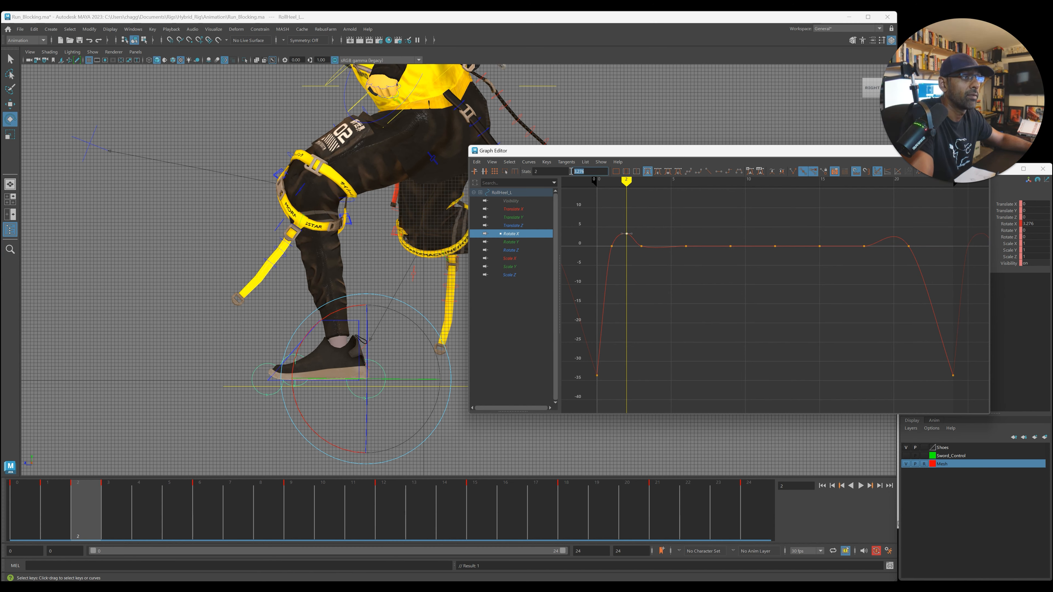
pyautogui.click(662, 223)
pyautogui.moveTo(639, 223); pyautogui.dragTo(950, 270)
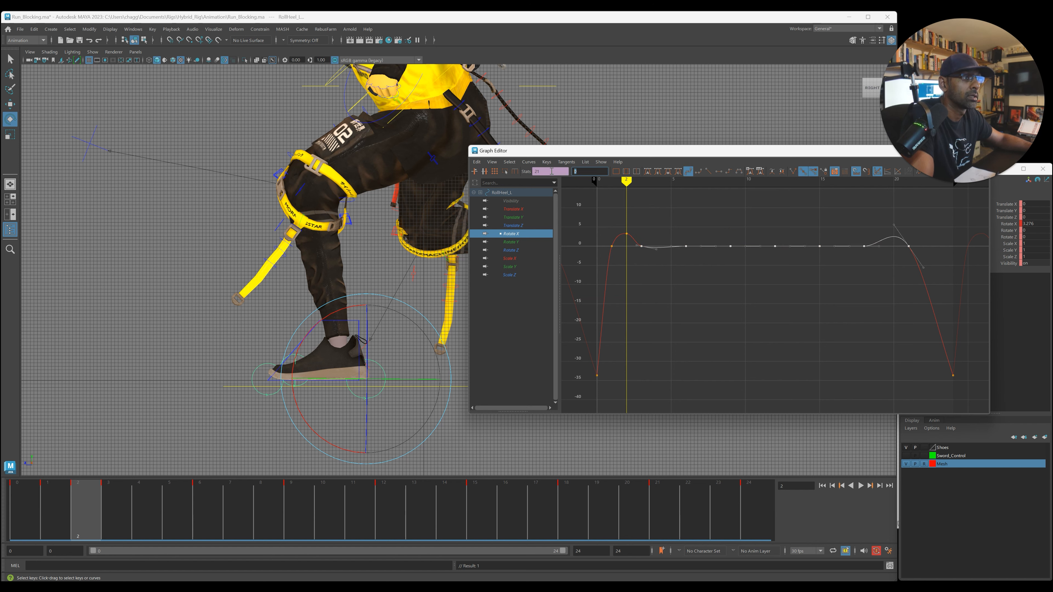
pyautogui.press('Return')
pyautogui.moveTo(622, 221); pyautogui.dragTo(951, 253)
pyautogui.hotkey('shift', 'f')
pyautogui.keyDown('alt'); pyautogui.moveTo(420, 364); pyautogui.dragTo(316, 372, button='right'); pyautogui.keyUp('alt')
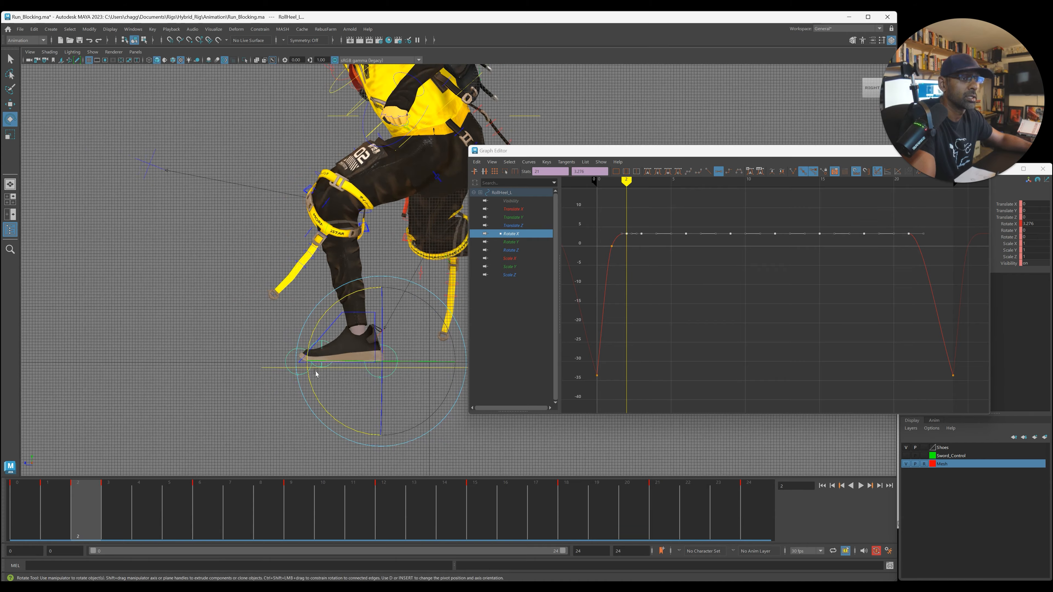
pyautogui.keyDown('alt'); pyautogui.moveTo(316, 372); pyautogui.dragTo(205, 372, button='middle'); pyautogui.keyUp('alt')
pyautogui.hotkey('alt', 'v')
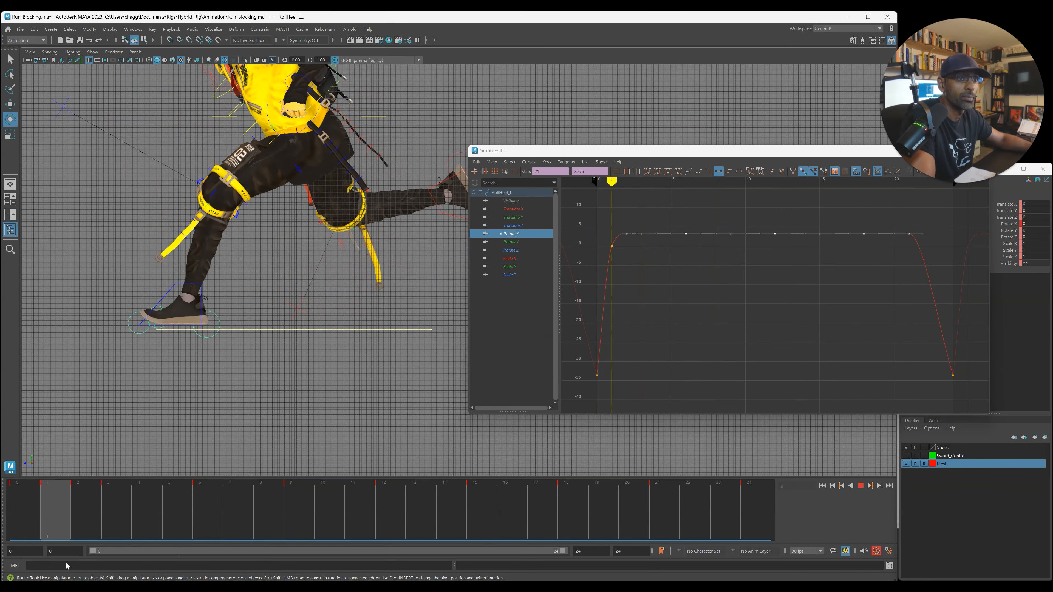
pyautogui.hotkey('alt', 'v')
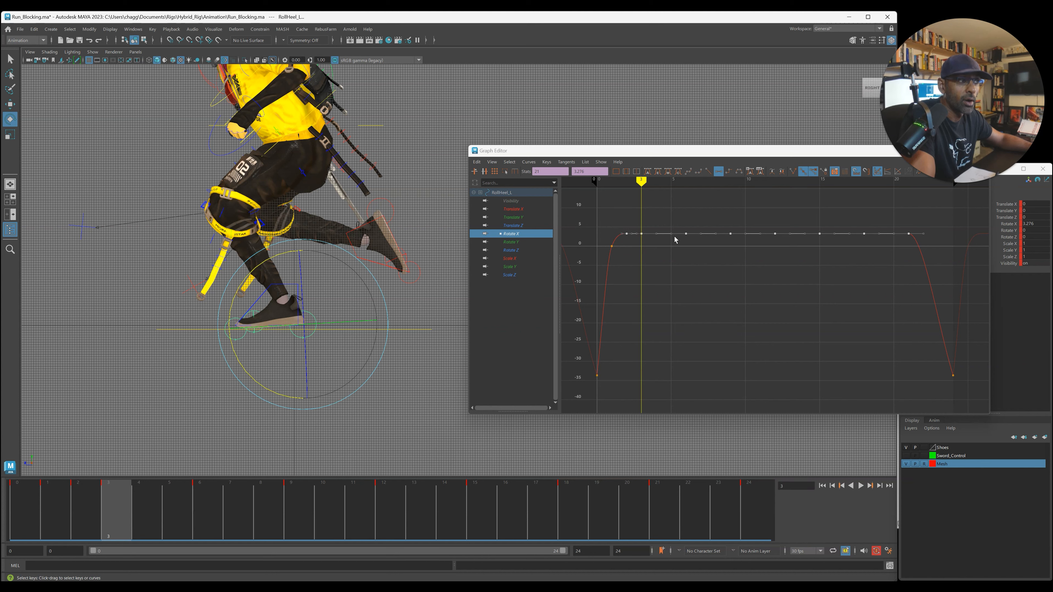
# - Set the left heel roll's Rotate X key at frame 3 to 0
pyautogui.click(641, 234)
pyautogui.click(596, 172)
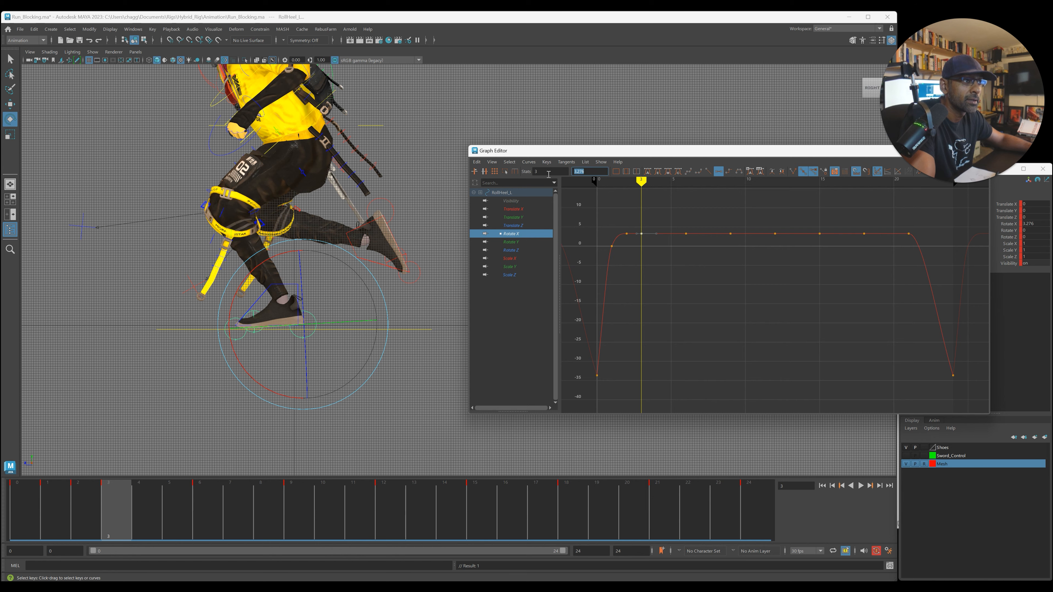
pyautogui.write('0')
pyautogui.press('Return')
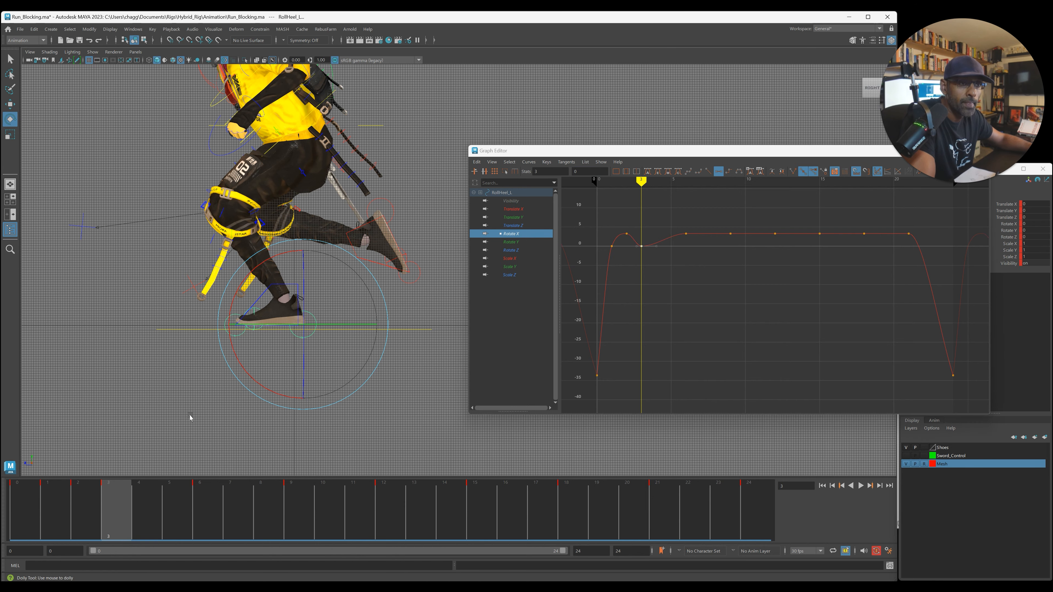
# - Reselect the left heel roll control and compare the foot's ground contact at frames 2 and 3
pyautogui.click(209, 419)
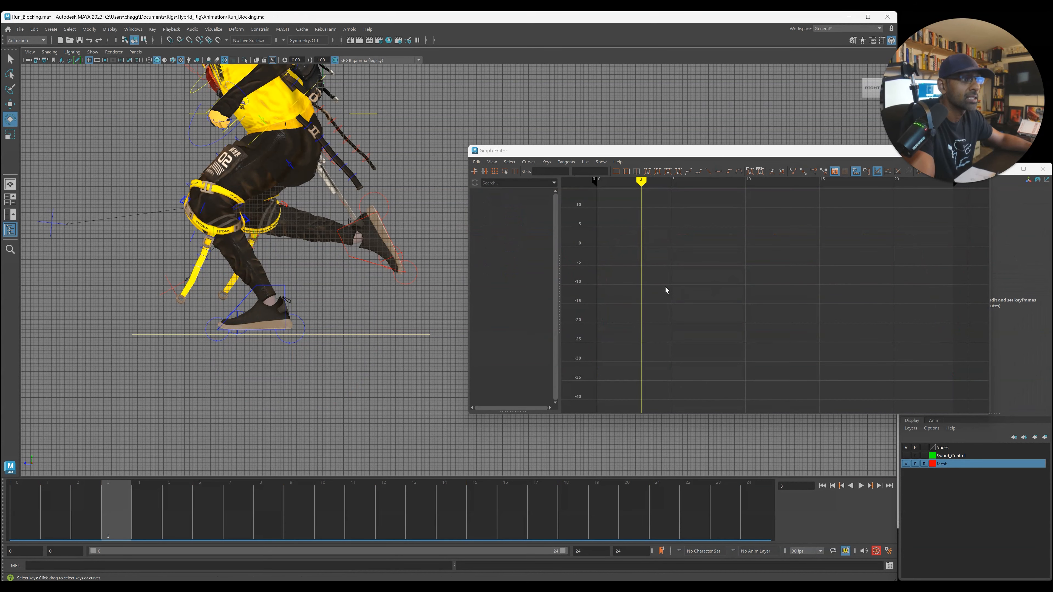
pyautogui.click(95, 520)
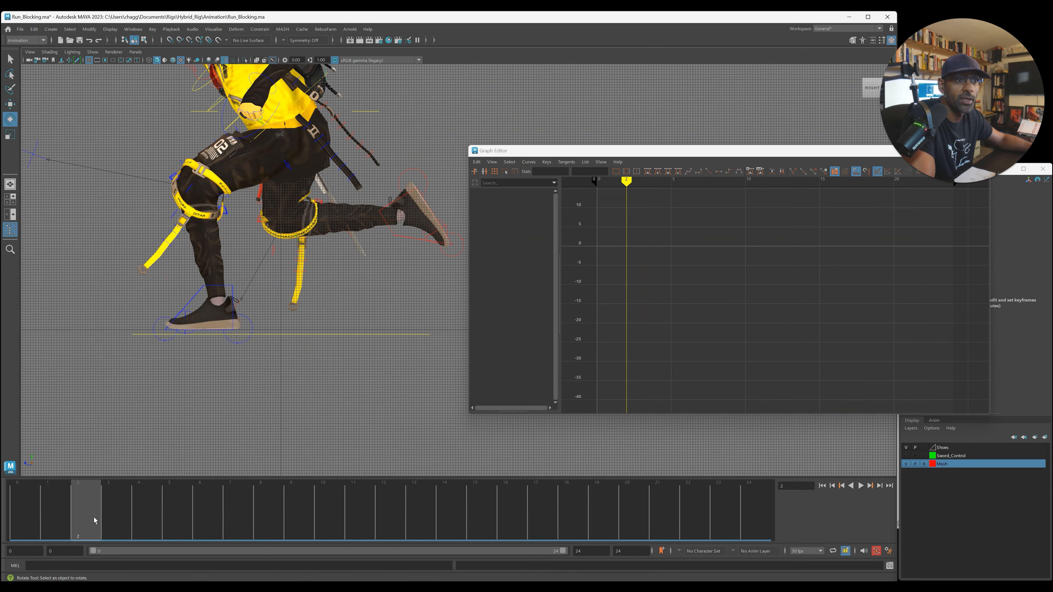
pyautogui.click(250, 324)
pyautogui.hotkey('alt', 'v')
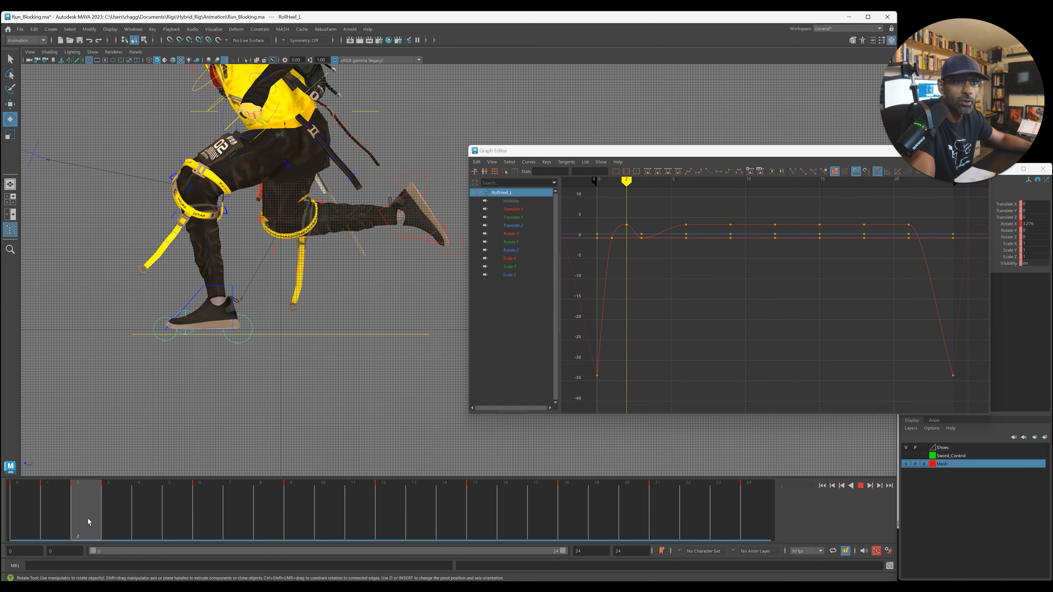
pyautogui.moveTo(88, 518); pyautogui.dragTo(123, 517)
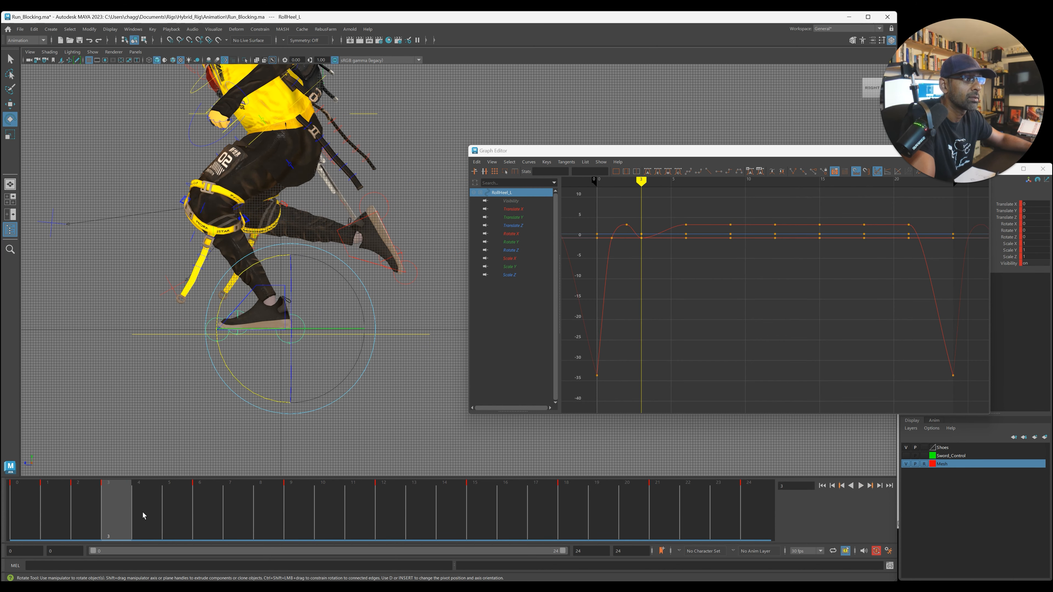
# - Set the left heel roll's Rotate X keys from frame 6 to 21 to 0 and play back the run
pyautogui.click(513, 234)
pyautogui.moveTo(969, 249); pyautogui.dragTo(665, 209)
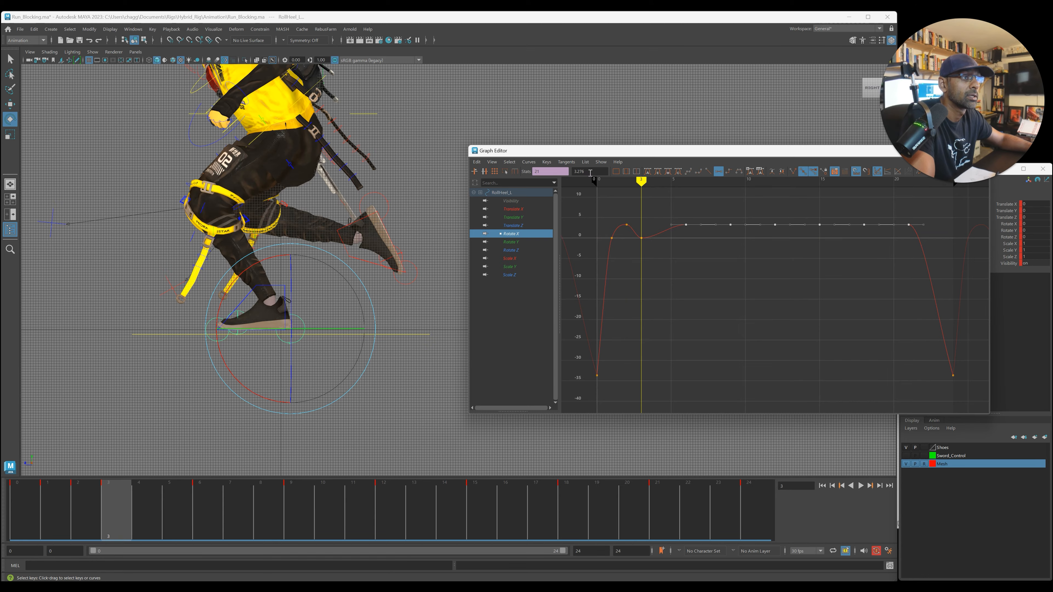
pyautogui.write('0')
pyautogui.press('Return')
pyautogui.click(841, 340)
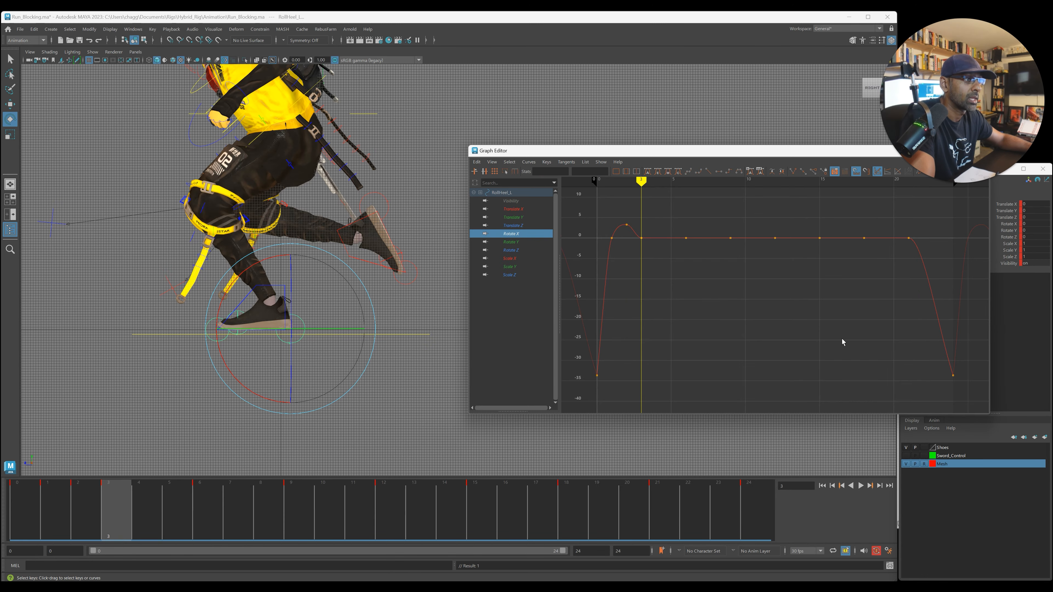
pyautogui.scroll(-1, 248, 358)
pyautogui.hotkey('alt', 'v')
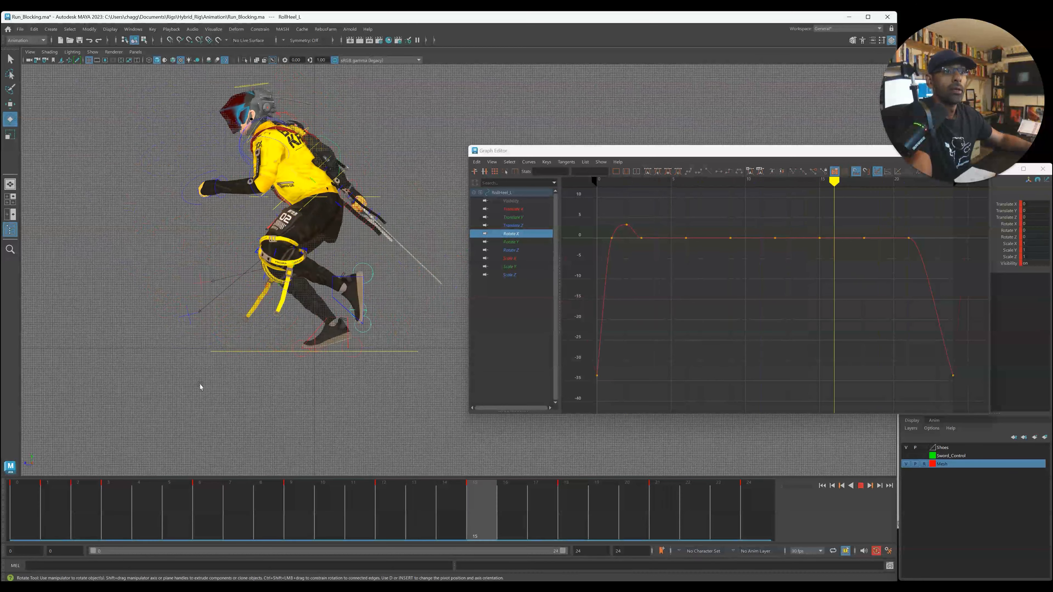
pyautogui.hotkey('alt', 'v')
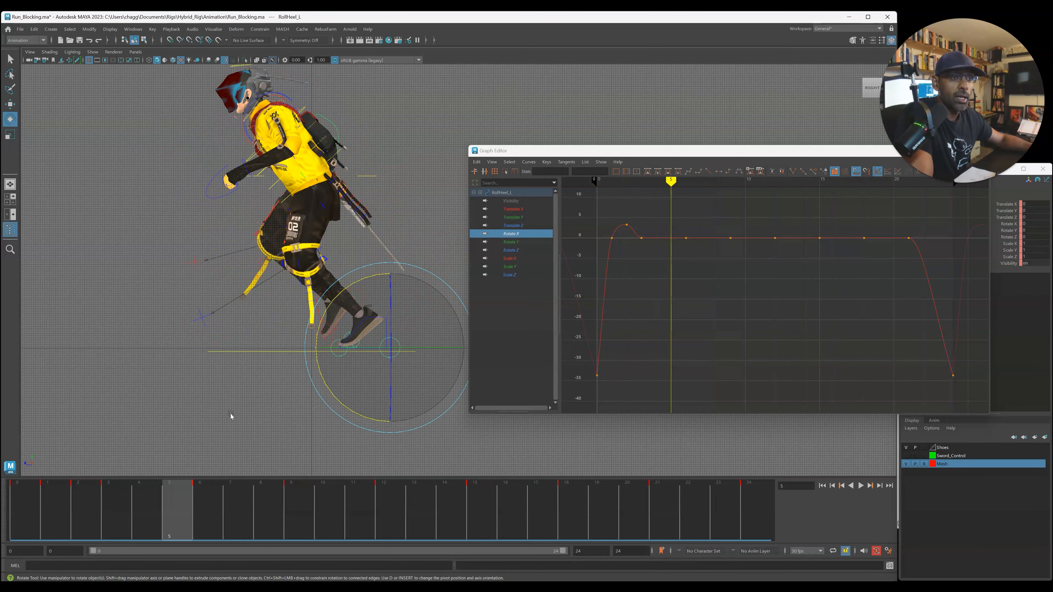
pyautogui.hotkey('alt', 'v')
# - Smooth the right leg IK's Translate Z curve by lowering the frame 3 key and slightly raising the frame 6 key
pyautogui.click(279, 327)
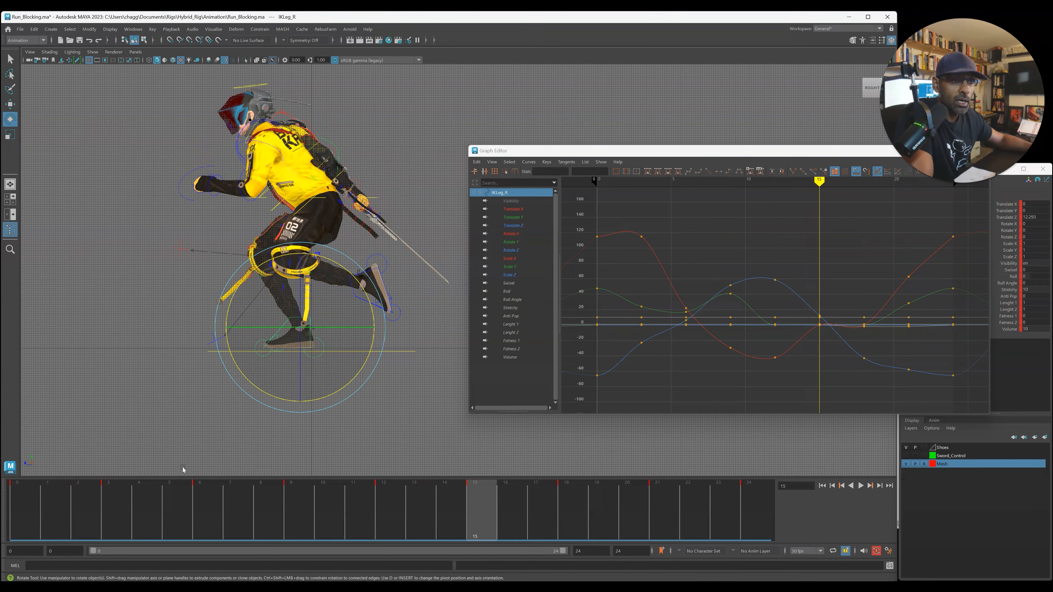
pyautogui.click(25, 500)
pyautogui.click(514, 209)
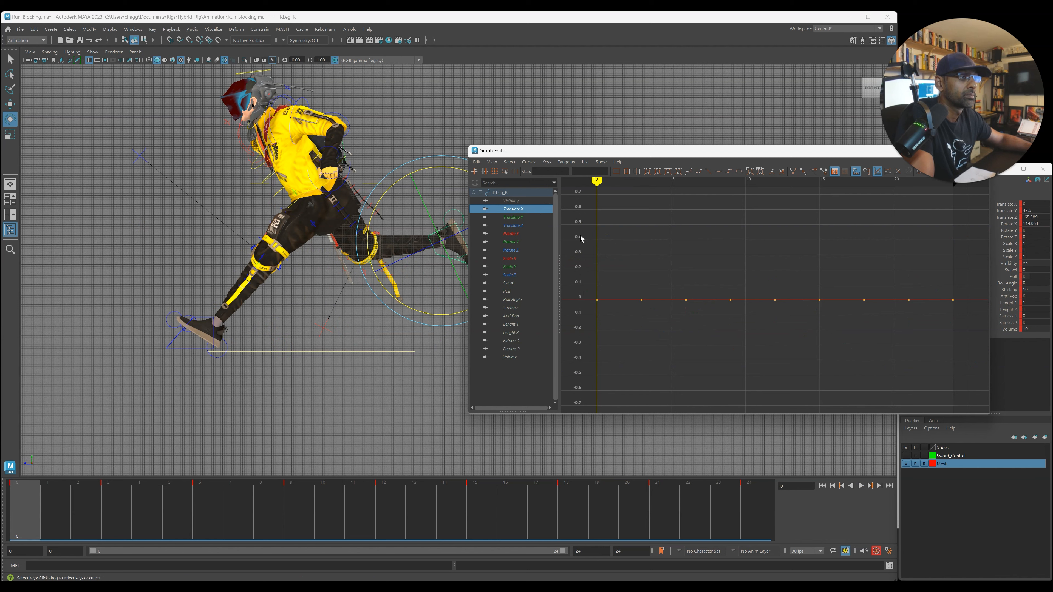
pyautogui.click(538, 218)
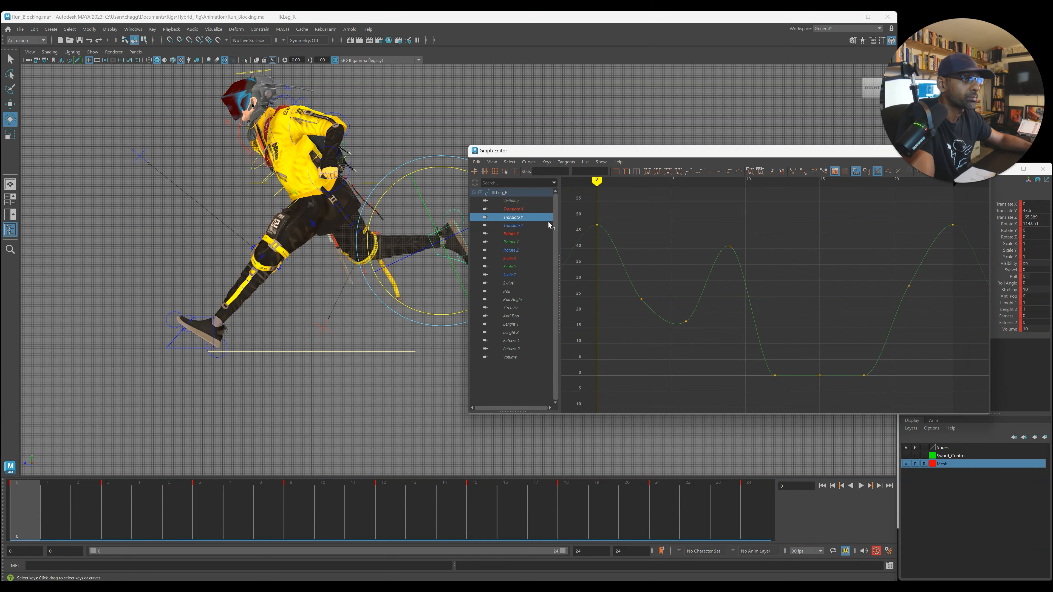
pyautogui.click(548, 226)
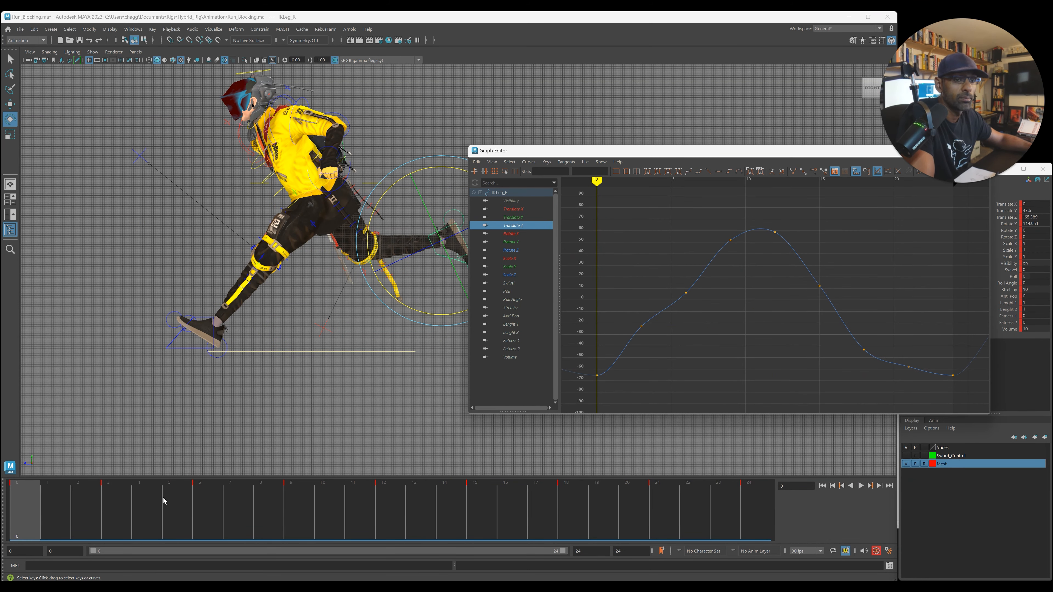
pyautogui.moveTo(42, 512)
pyautogui.mouseDown()
pyautogui.moveTo(168, 522)
pyautogui.moveTo(118, 526)
pyautogui.mouseUp()
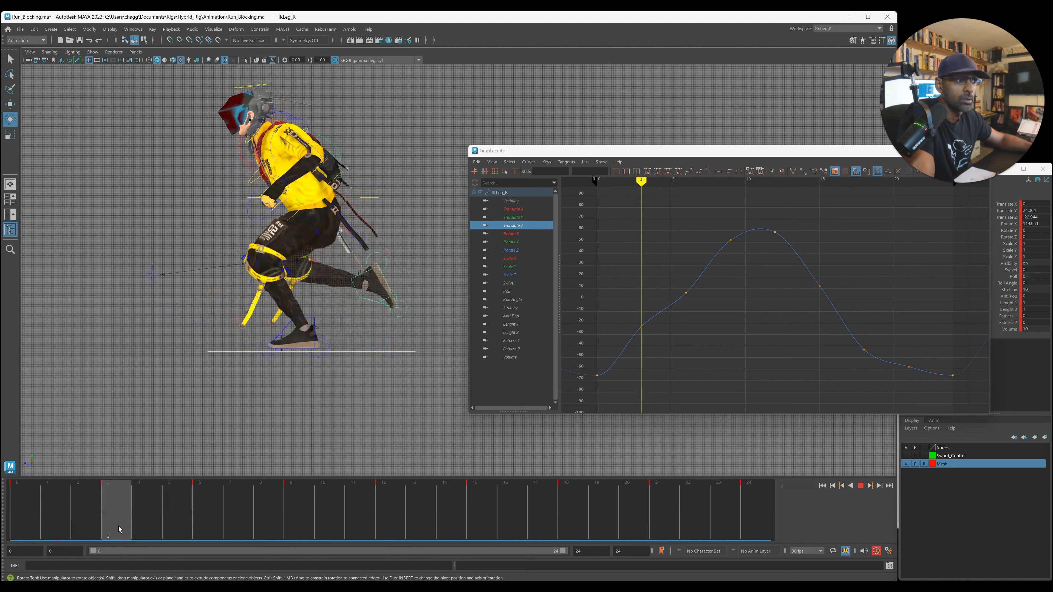
pyautogui.moveTo(640, 301); pyautogui.dragTo(661, 346)
pyautogui.keyDown('shift'); pyautogui.moveTo(656, 340); pyautogui.dragTo(661, 356, button='middle'); pyautogui.keyUp('shift')
pyautogui.moveTo(673, 278); pyautogui.dragTo(710, 309)
pyautogui.keyDown('shift'); pyautogui.moveTo(711, 310); pyautogui.dragTo(712, 299, button='middle'); pyautogui.keyUp('shift')
# - Try to plant the right foot at frame 13 by rotating the right heel roll control to about 28 in Rotate X
pyautogui.moveTo(125, 527)
pyautogui.mouseDown()
pyautogui.moveTo(191, 514)
pyautogui.moveTo(409, 518)
pyautogui.mouseUp()
pyautogui.click(264, 429)
pyautogui.click(246, 350)
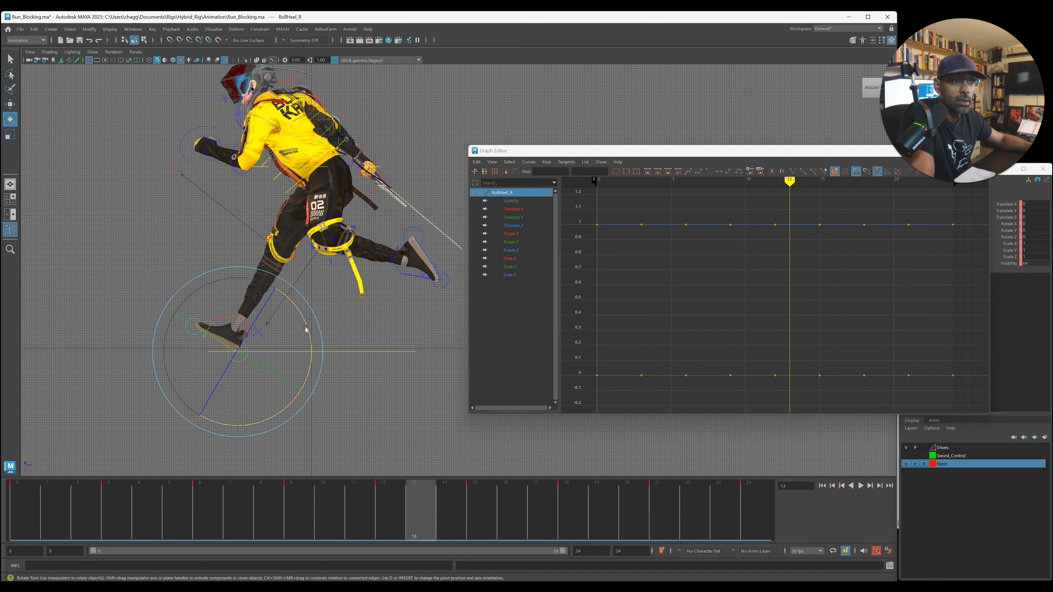
pyautogui.moveTo(306, 328); pyautogui.dragTo(276, 311)
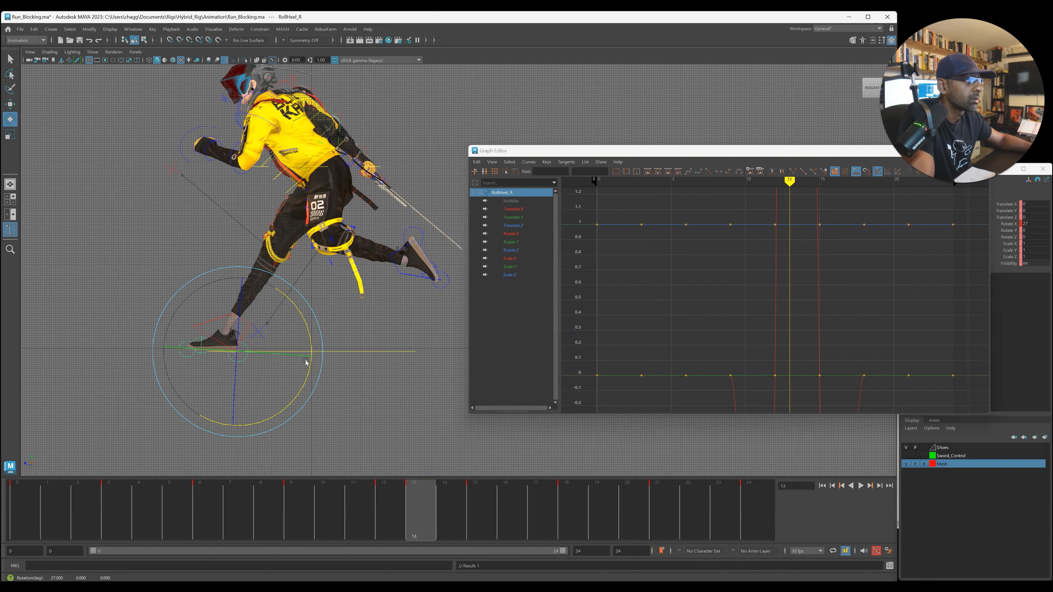
pyautogui.moveTo(310, 386); pyautogui.dragTo(306, 343)
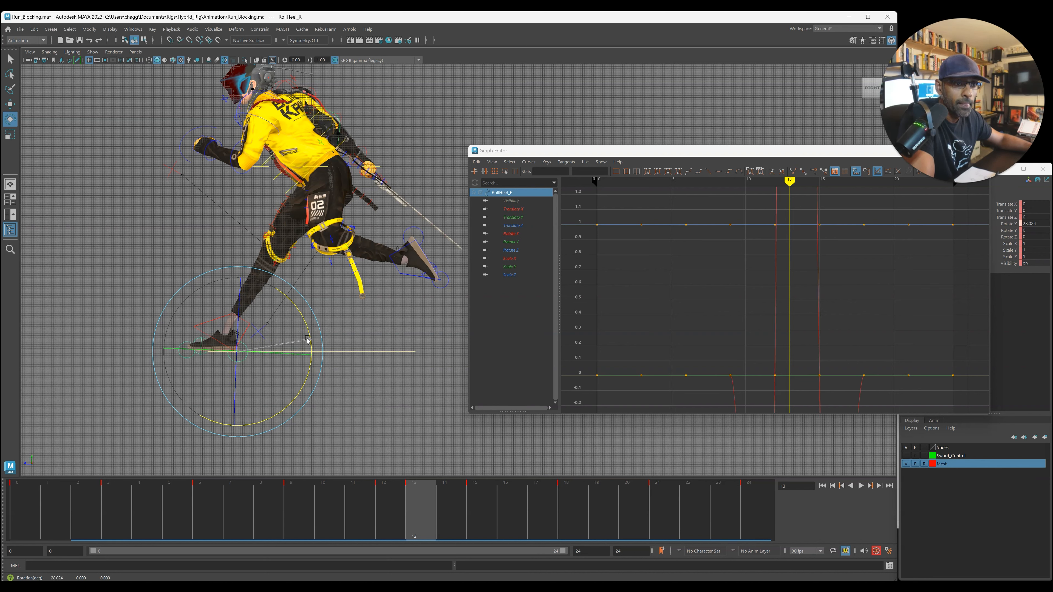
pyautogui.click(156, 288)
# - Set the right leg IK control's Rotate X to 0 at frame 13
pyautogui.click(223, 318)
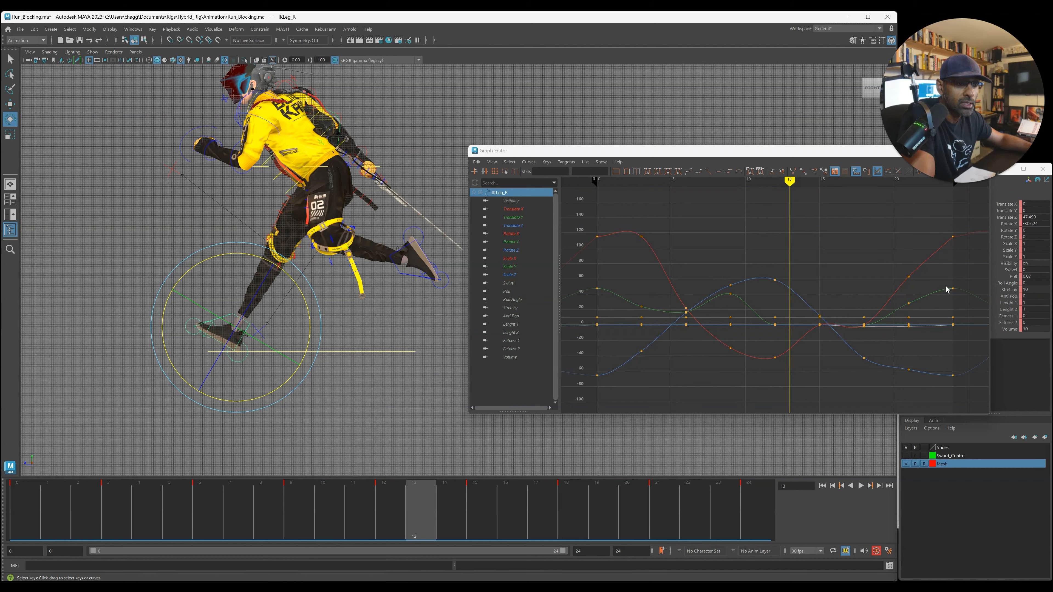
pyautogui.click(1035, 224)
pyautogui.write('0')
pyautogui.press('Return')
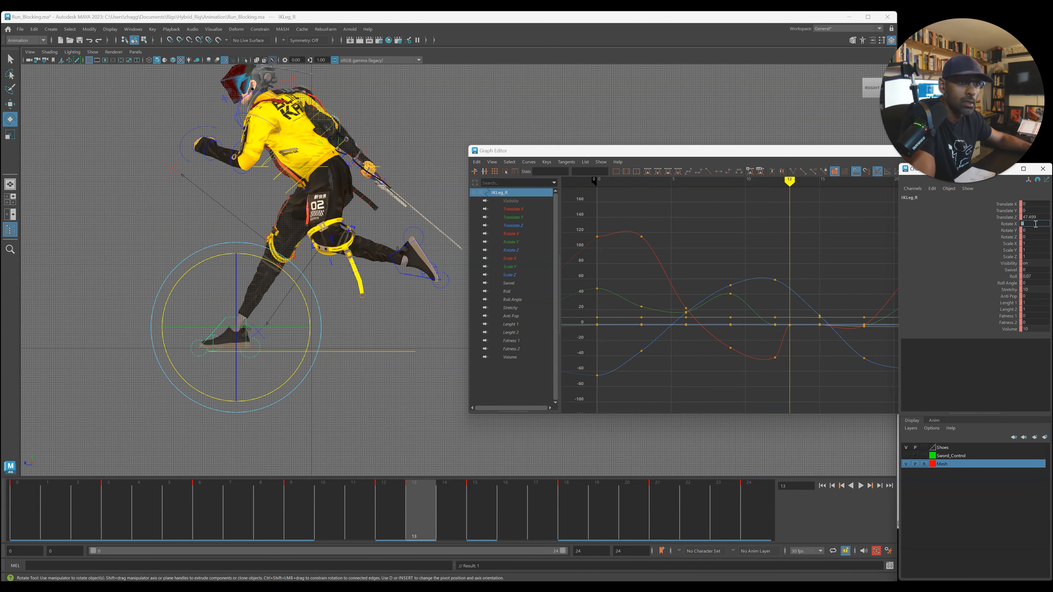
pyautogui.scroll(5, 278, 416)
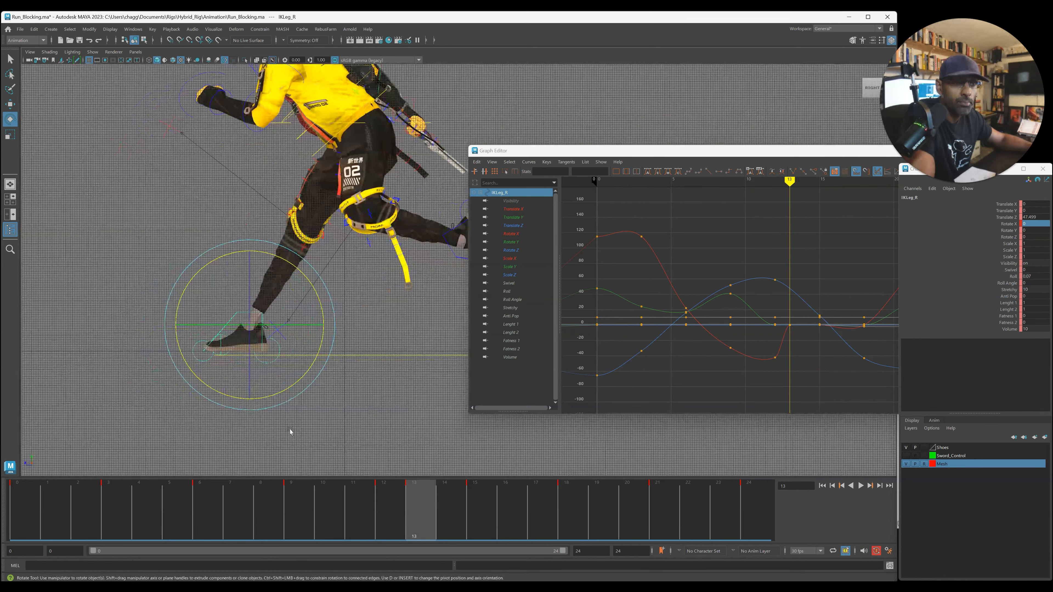
pyautogui.press('w')
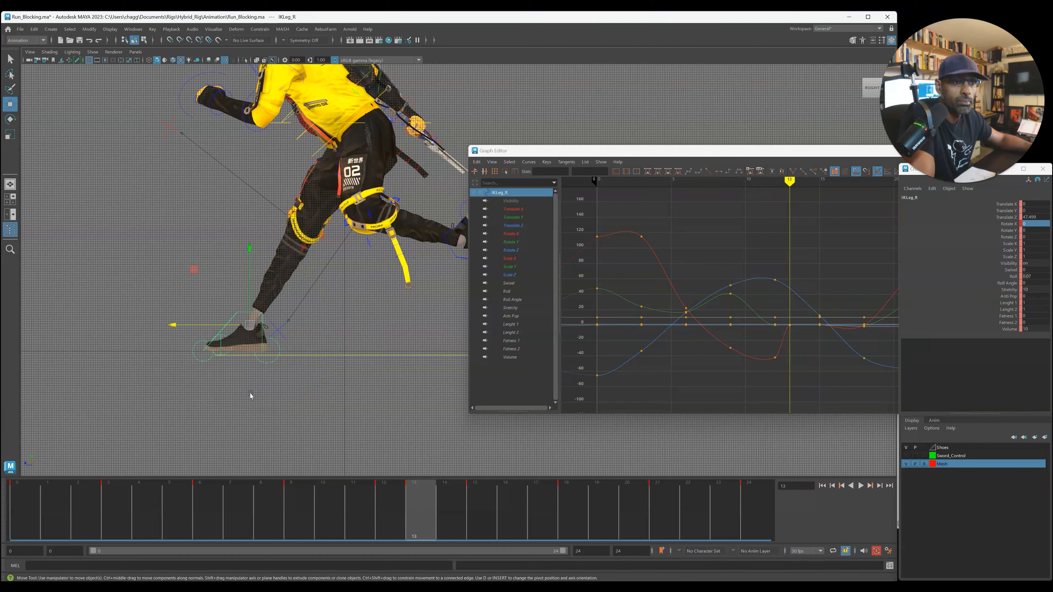
# - Rotate the right toe IK control to about -21 in Rotate X at frame 13 and set it to 0 at frame 14
pyautogui.click(219, 341)
pyautogui.press('e')
pyautogui.moveTo(255, 278); pyautogui.dragTo(277, 296)
pyautogui.moveTo(418, 520); pyautogui.dragTo(448, 520)
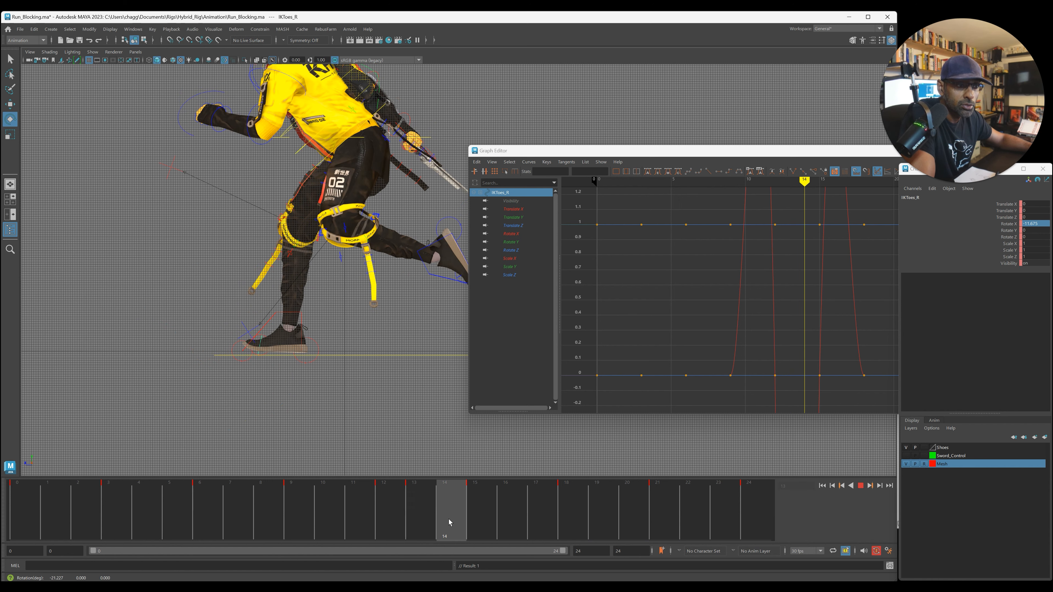
pyautogui.write('0')
pyautogui.press('Return')
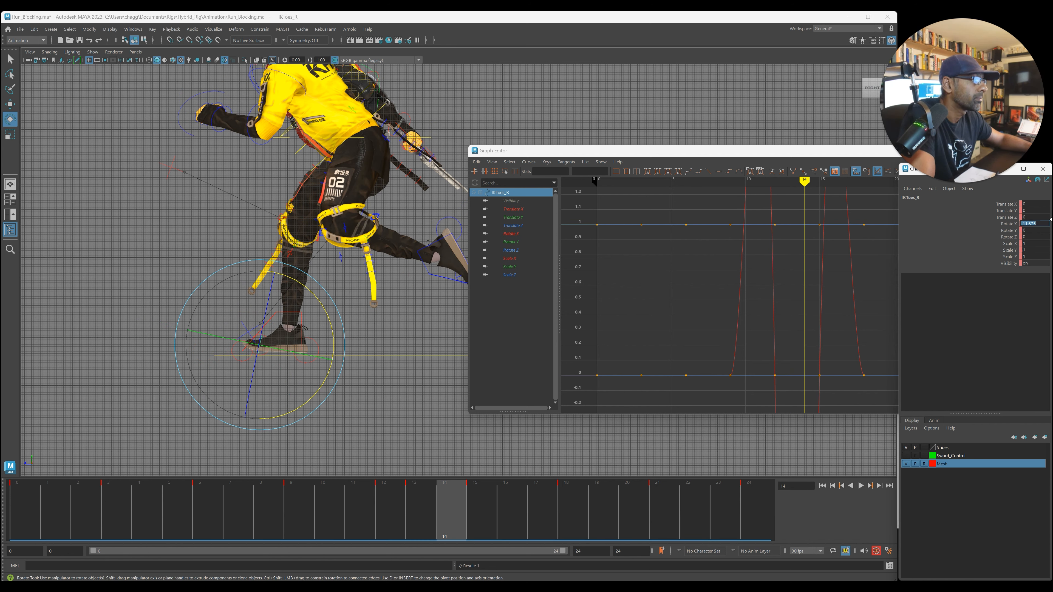
pyautogui.click(322, 370)
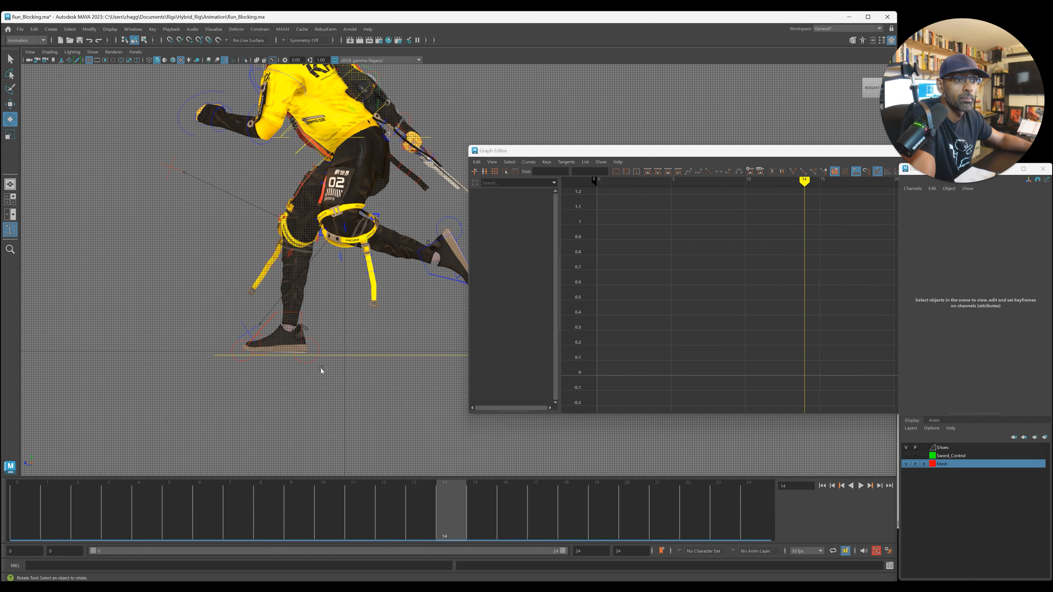
# - Flatten the tangents of the right leg IK's Rotate X keys from frame 13 to 18 and check the foot contact through frame 17
pyautogui.click(300, 318)
pyautogui.click(511, 234)
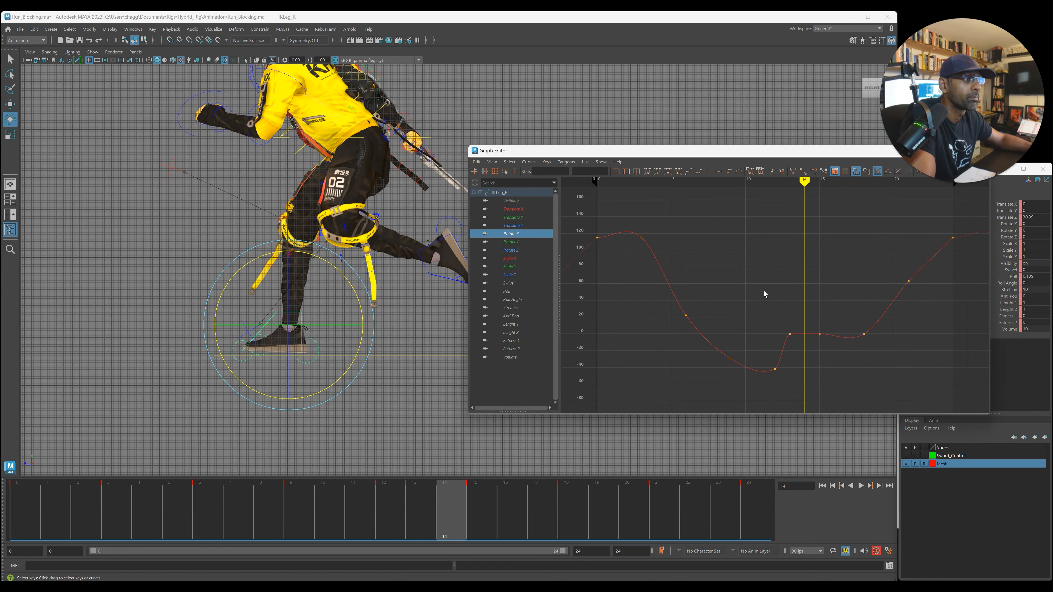
pyautogui.moveTo(782, 319); pyautogui.dragTo(898, 343)
pyautogui.hotkey('shift', 'f')
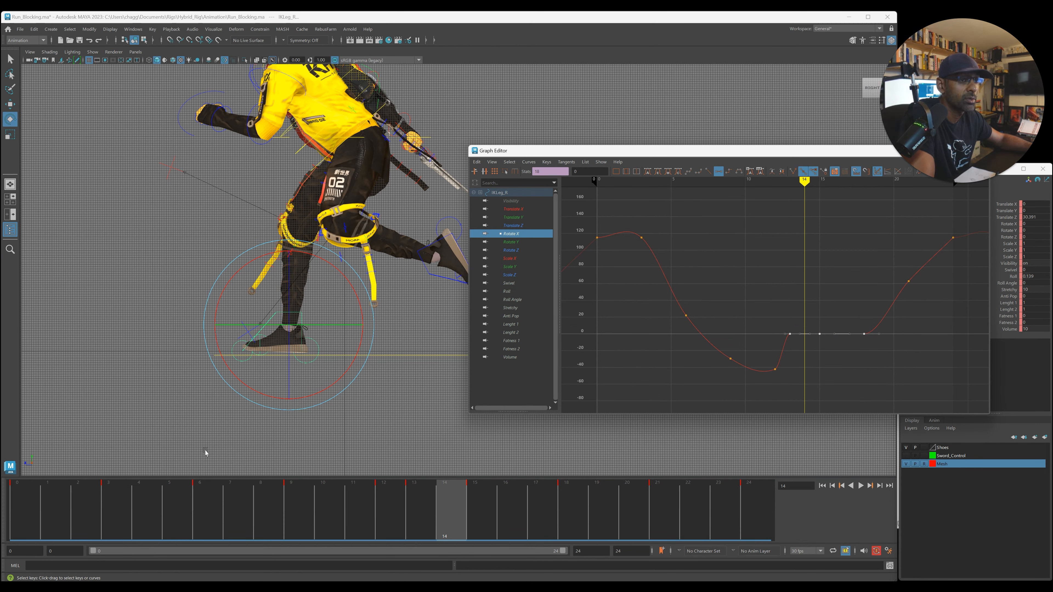
pyautogui.hotkey('alt', 'v')
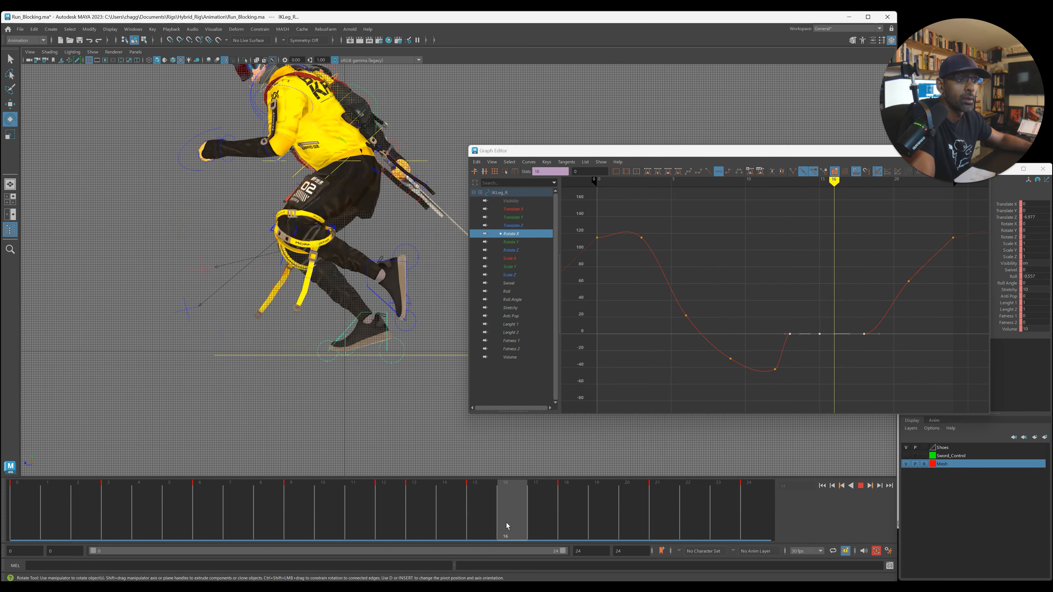
pyautogui.hotkey('alt', 'v')
pyautogui.keyDown('alt'); pyautogui.moveTo(380, 444); pyautogui.dragTo(280, 423, button='middle'); pyautogui.keyUp('alt')
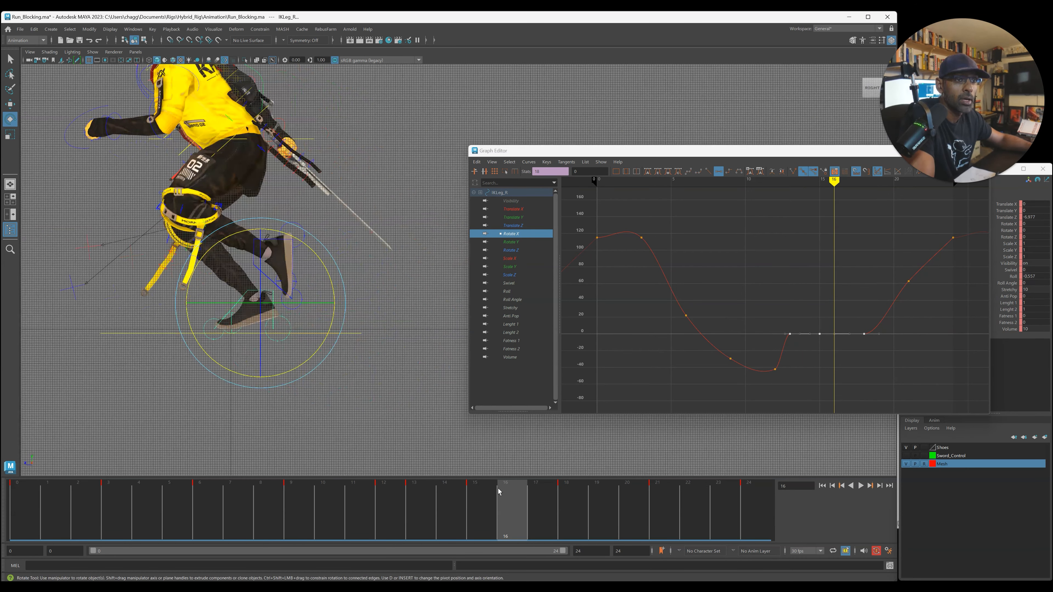
pyautogui.hotkey('alt', 'v')
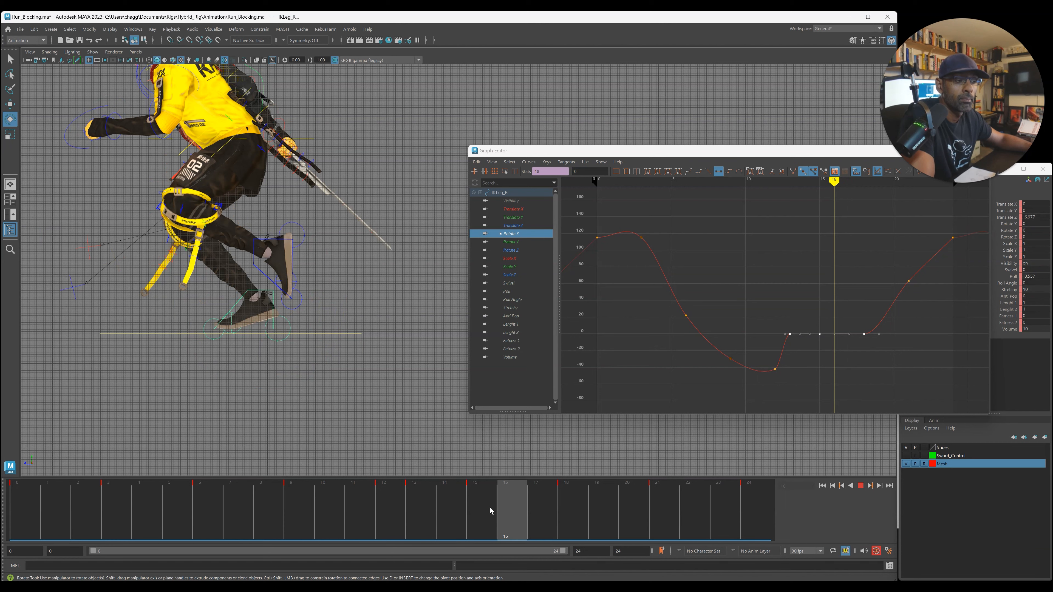
pyautogui.click(479, 511)
pyautogui.moveTo(497, 513); pyautogui.dragTo(547, 514)
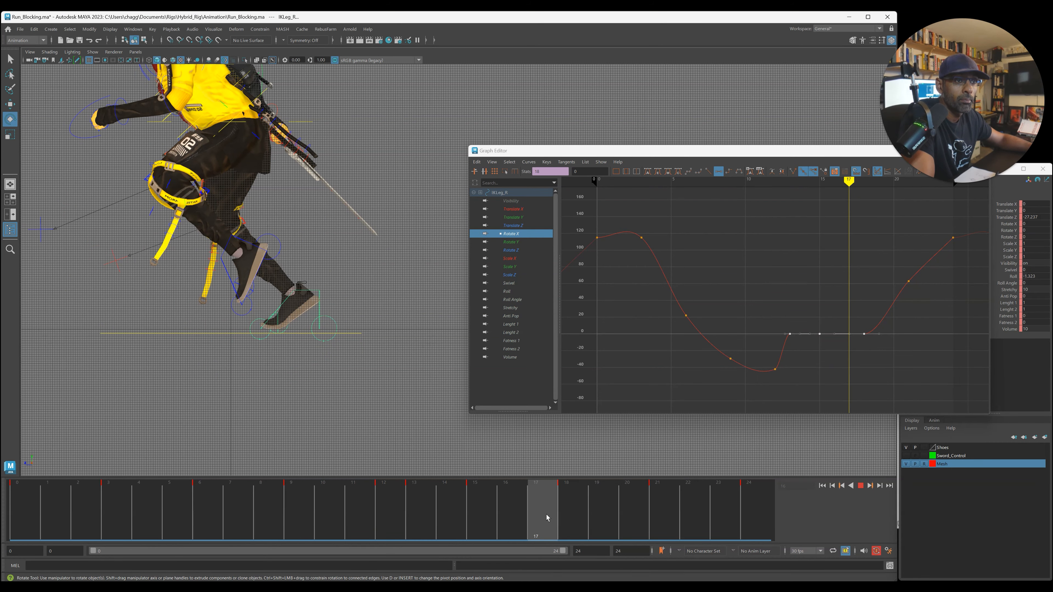
# - Try rotating the right leg IK control to about -12 in Rotate X at frame 17, and undo the rotation
pyautogui.click(303, 352)
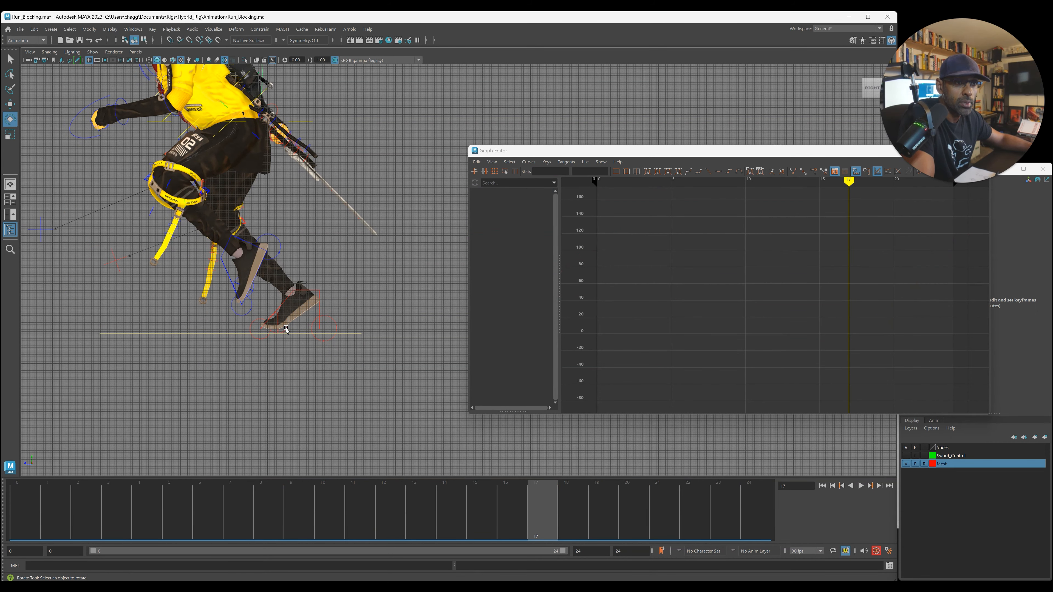
pyautogui.click(330, 316)
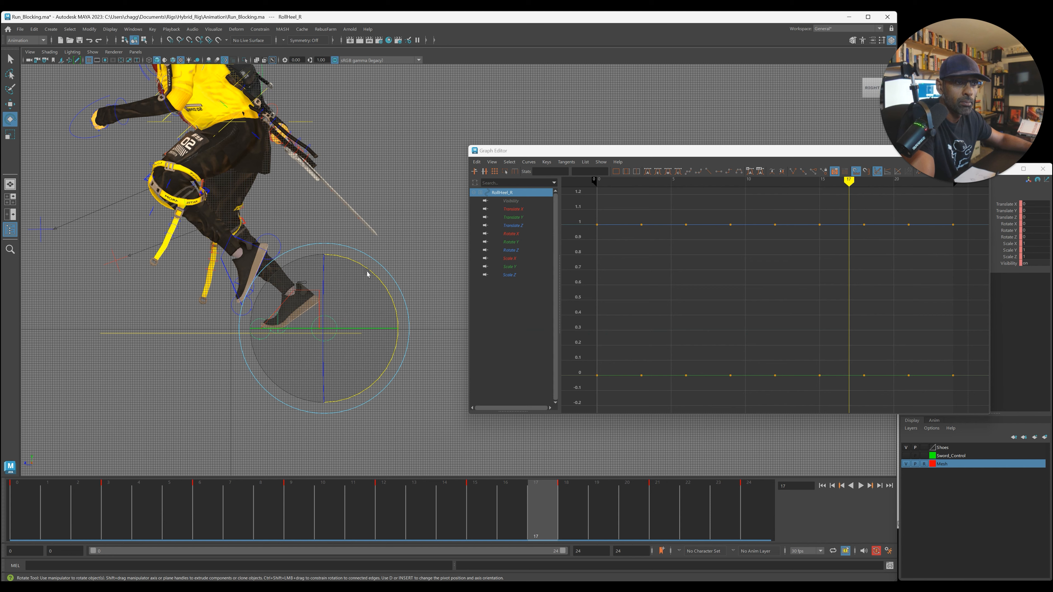
pyautogui.click(265, 347)
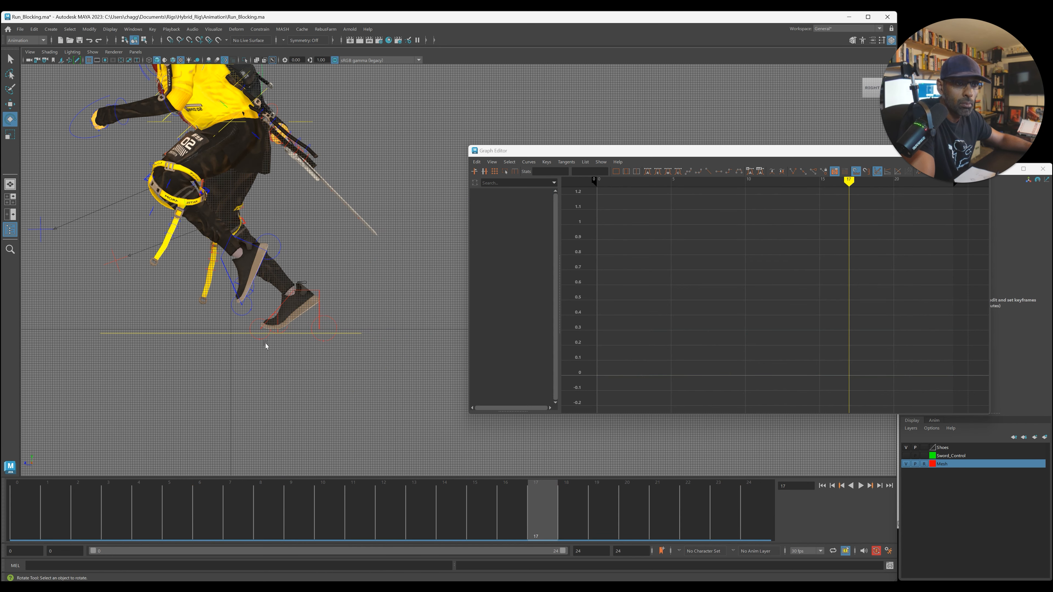
pyautogui.click(282, 333)
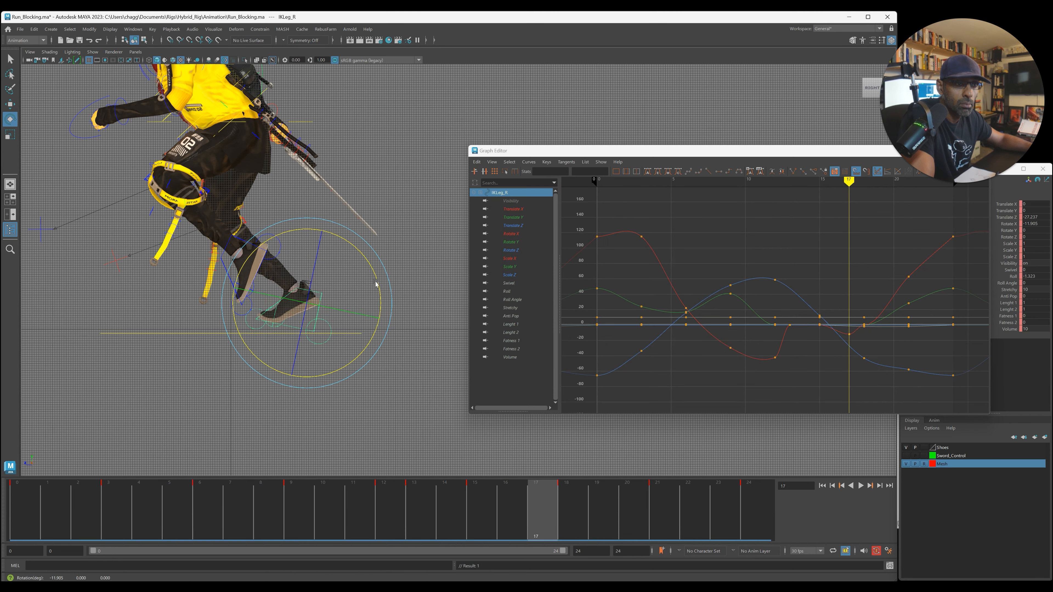
pyautogui.hotkey('ctrl', 'z')
pyautogui.click(372, 396)
pyautogui.click(283, 330)
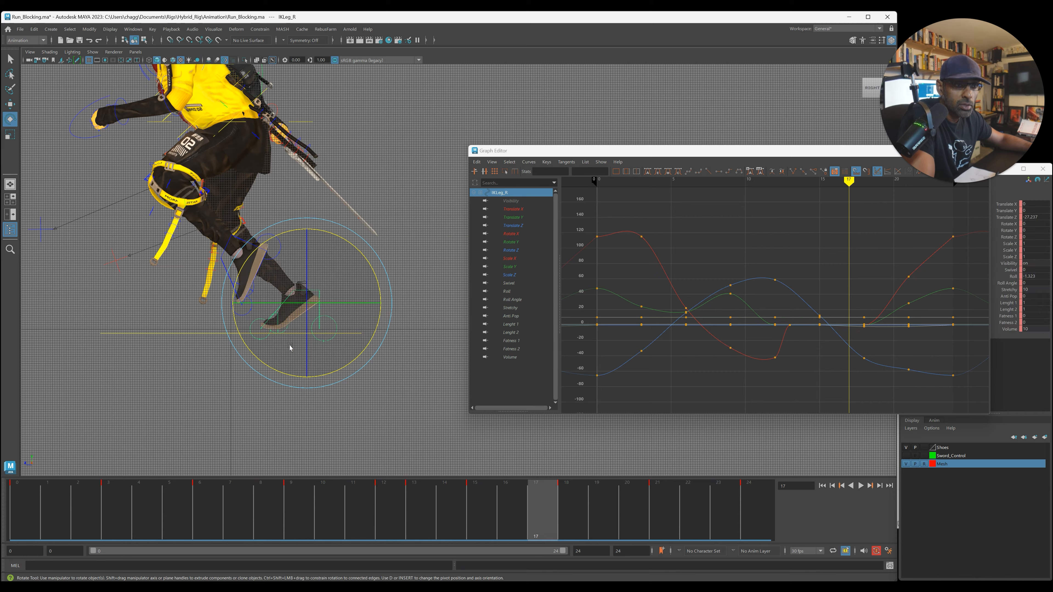
# - Select the right toe roll control, try rotating it at frame 17 and undo the rotation
pyautogui.click(185, 340)
pyautogui.keyDown('alt'); pyautogui.moveTo(182, 338); pyautogui.dragTo(289, 342, button='right'); pyautogui.keyUp('alt')
pyautogui.keyDown('alt'); pyautogui.moveTo(289, 343); pyautogui.dragTo(362, 318, button='middle'); pyautogui.keyUp('alt')
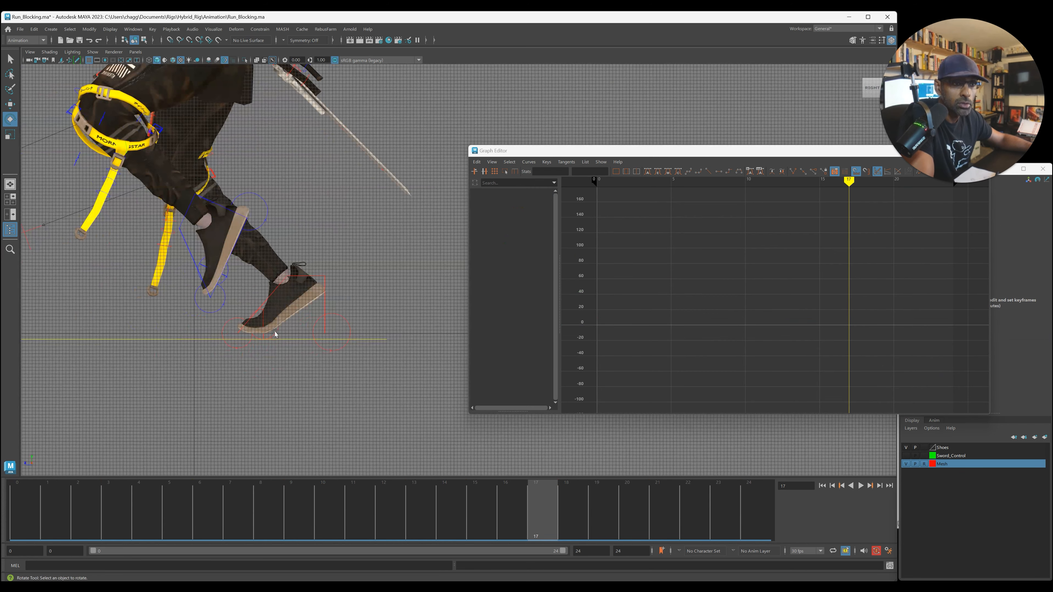
pyautogui.click(275, 334)
pyautogui.moveTo(332, 308); pyautogui.dragTo(332, 336)
pyautogui.hotkey('ctrl', 'z')
pyautogui.keyDown('alt'); pyautogui.moveTo(193, 358); pyautogui.dragTo(163, 355, button='right'); pyautogui.keyUp('alt')
# - Flatten the right toe roll's Rotate X keys on both sides of the frame 18 peak and move the frame 15 key to frame 16
pyautogui.moveTo(534, 509)
pyautogui.mouseDown()
pyautogui.moveTo(471, 516)
pyautogui.moveTo(562, 526)
pyautogui.moveTo(526, 531)
pyautogui.mouseUp()
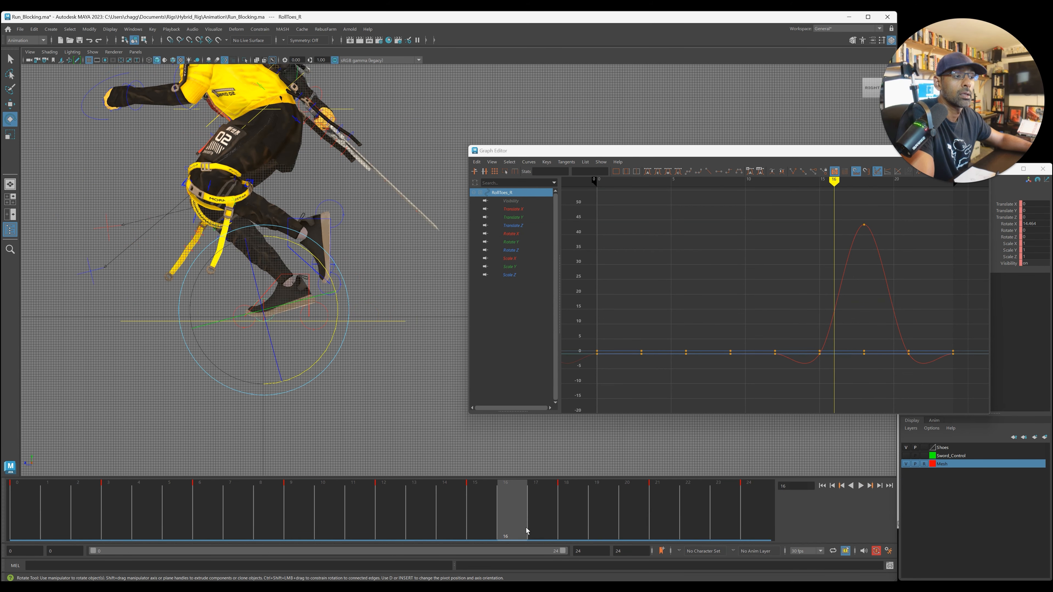
pyautogui.click(520, 234)
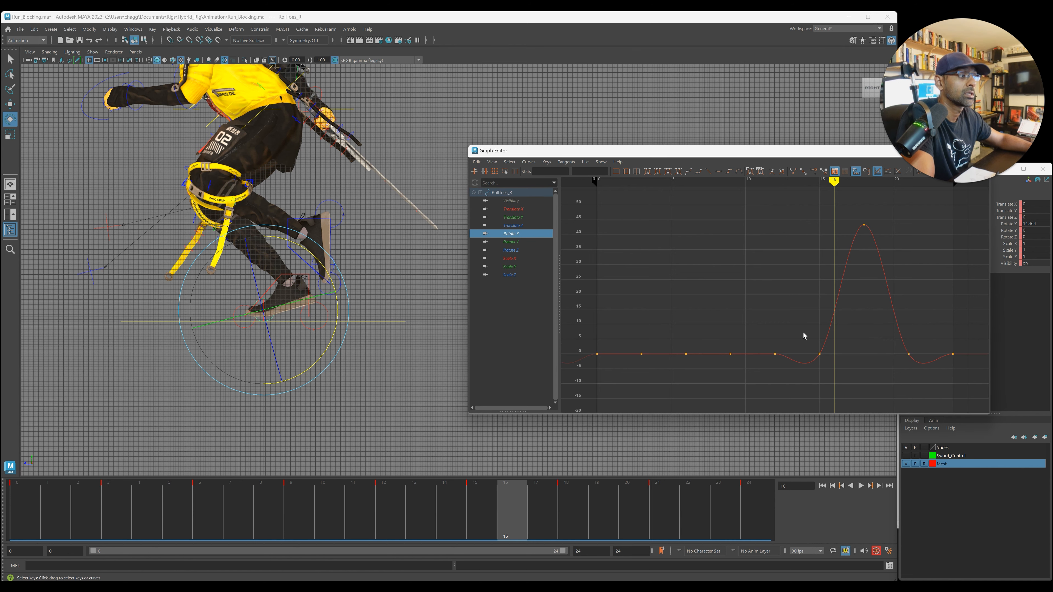
pyautogui.moveTo(758, 330); pyautogui.dragTo(969, 380)
pyautogui.hotkey('alt', 'f')
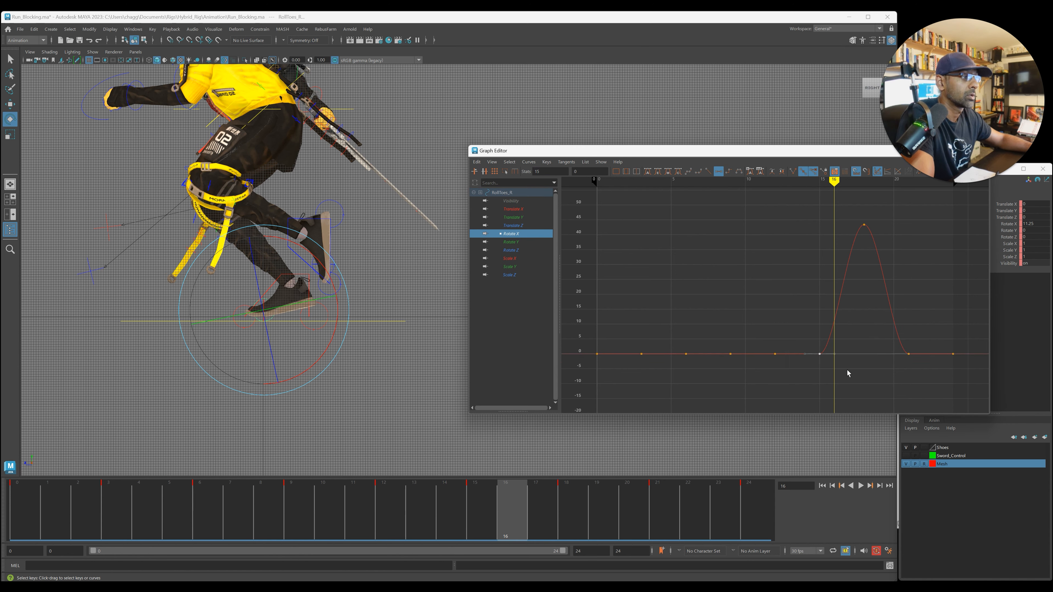
pyautogui.keyDown('shift'); pyautogui.moveTo(847, 369); pyautogui.dragTo(862, 369, button='middle'); pyautogui.keyUp('shift')
pyautogui.click(540, 512)
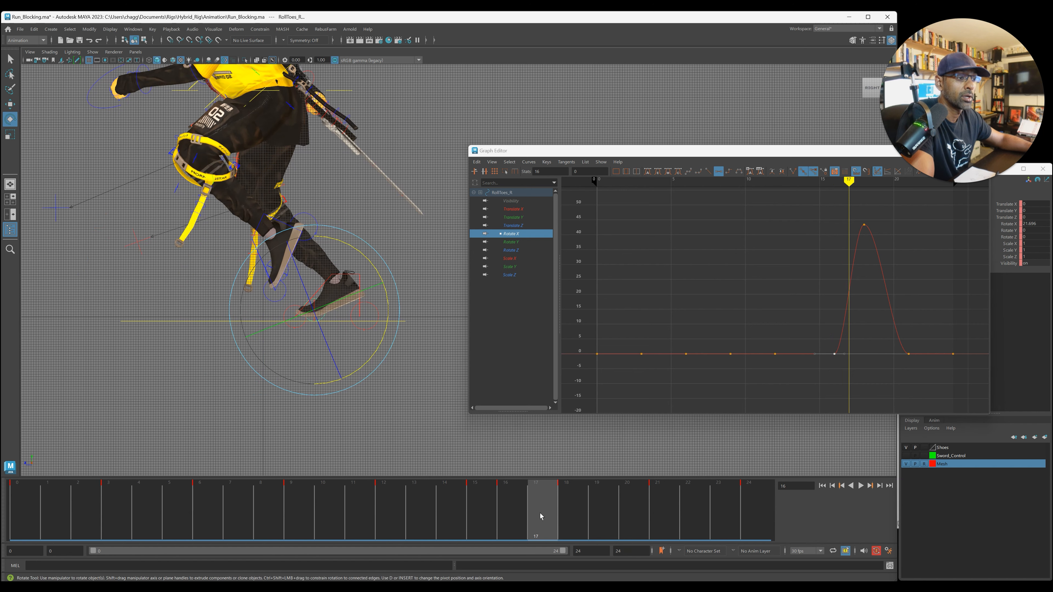
# - Move the right toe roll's Rotate X key from frame 16 to 17, lower the frame 18 peak to about 35.3, and play back the run
pyautogui.keyDown('shift'); pyautogui.moveTo(859, 367); pyautogui.dragTo(863, 369, button='middle'); pyautogui.keyUp('shift')
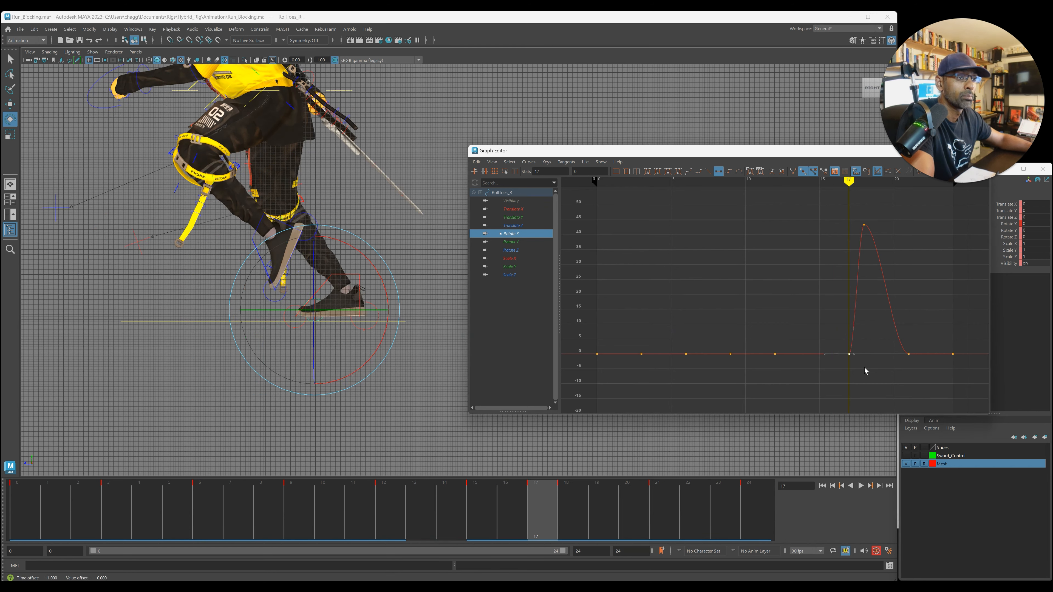
pyautogui.click(566, 516)
pyautogui.moveTo(806, 221); pyautogui.dragTo(875, 245)
pyautogui.keyDown('shift'); pyautogui.moveTo(890, 255); pyautogui.dragTo(890, 278, button='middle'); pyautogui.keyUp('shift')
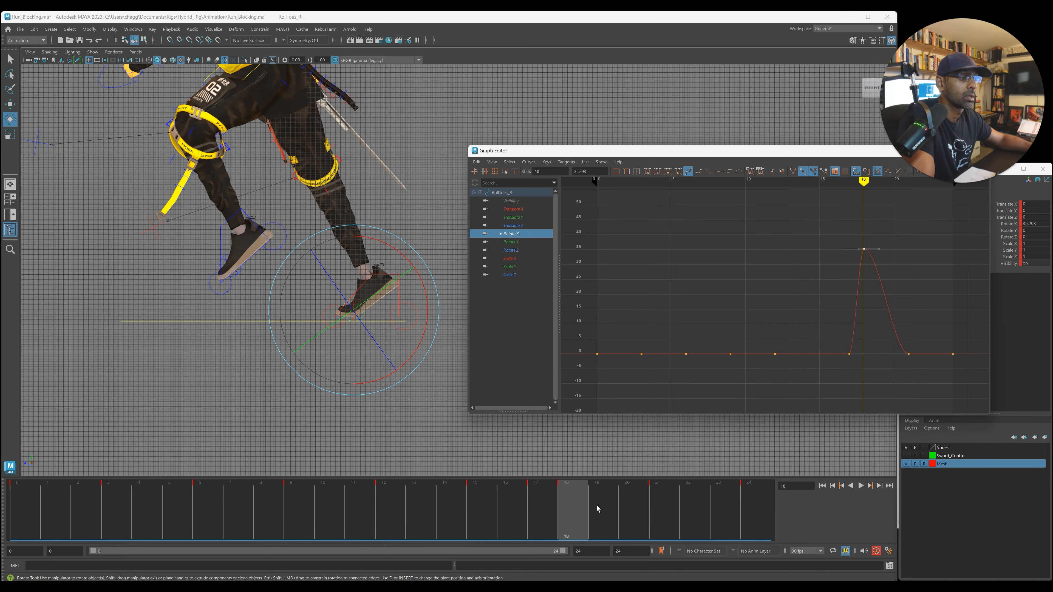
pyautogui.hotkey('alt', 'v')
pyautogui.keyDown('alt'); pyautogui.moveTo(410, 435); pyautogui.dragTo(251, 365, button='right'); pyautogui.keyUp('alt')
pyautogui.keyDown('alt'); pyautogui.moveTo(251, 365); pyautogui.dragTo(174, 367, button='middle'); pyautogui.keyUp('alt')
pyautogui.keyDown('alt'); pyautogui.moveTo(210, 346); pyautogui.dragTo(222, 348); pyautogui.keyUp('alt')
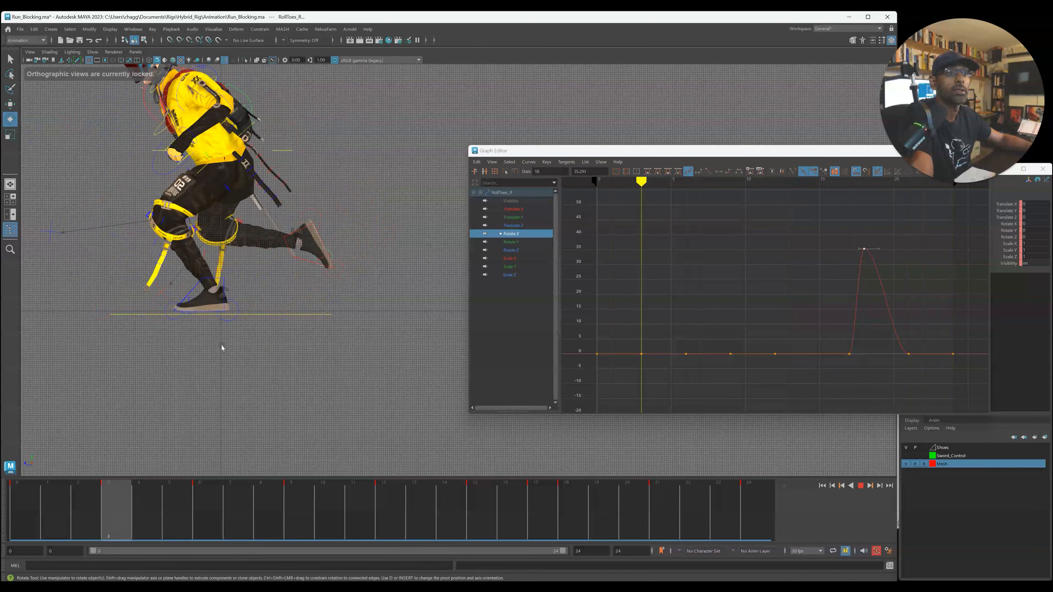
pyautogui.keyDown('alt'); pyautogui.moveTo(236, 350); pyautogui.dragTo(262, 352, button='middle'); pyautogui.keyUp('alt')
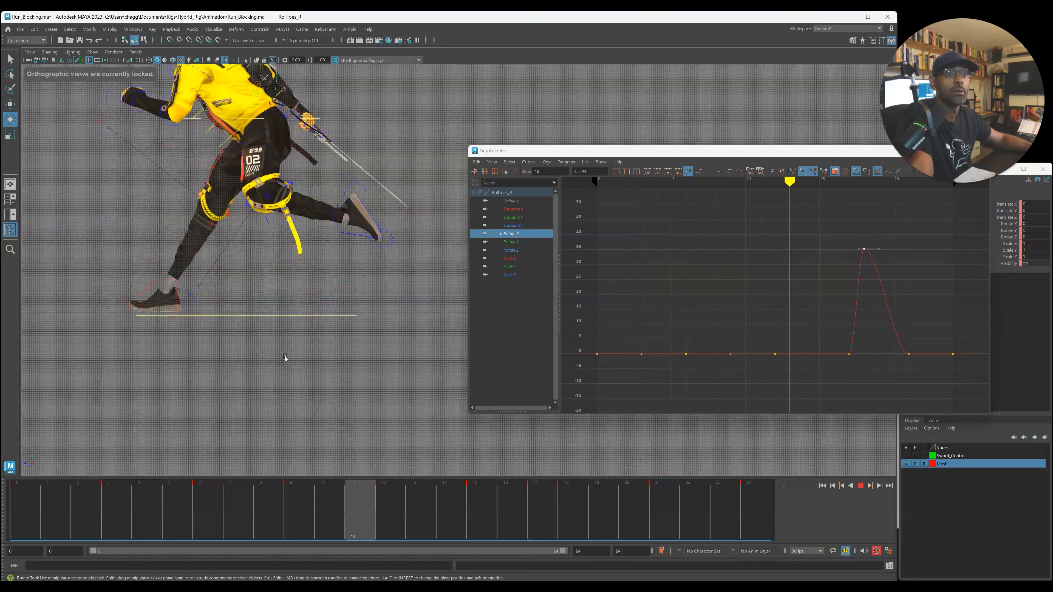
pyautogui.hotkey('alt', 'v')
# - Select the right leg IK control, steepen its Rotate X tangent at frame 0 and adjust the tangent at frame 21
pyautogui.click(355, 284)
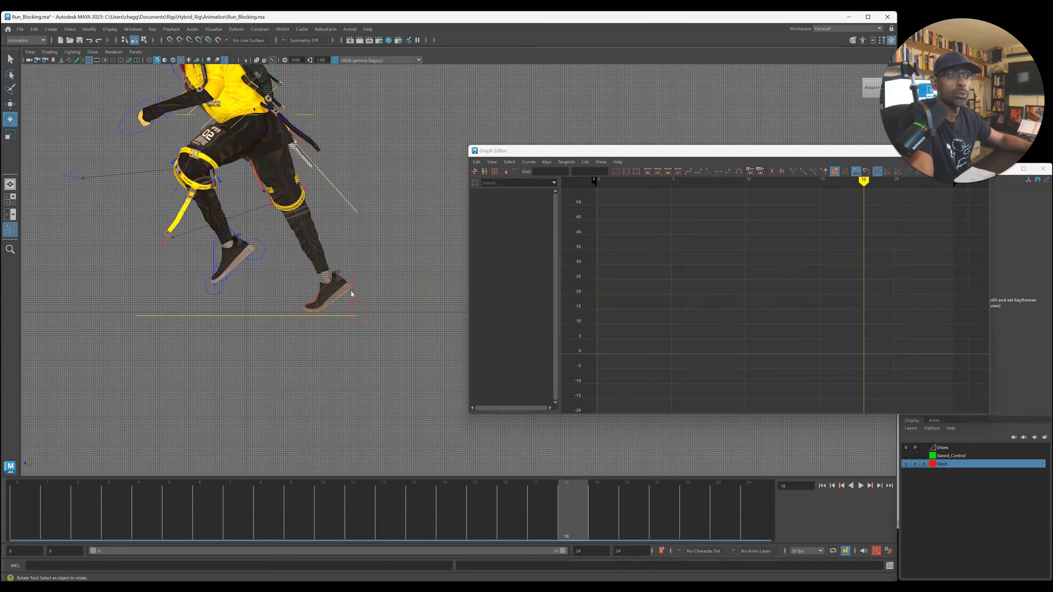
pyautogui.click(351, 294)
pyautogui.press('w')
pyautogui.click(529, 209)
pyautogui.click(524, 234)
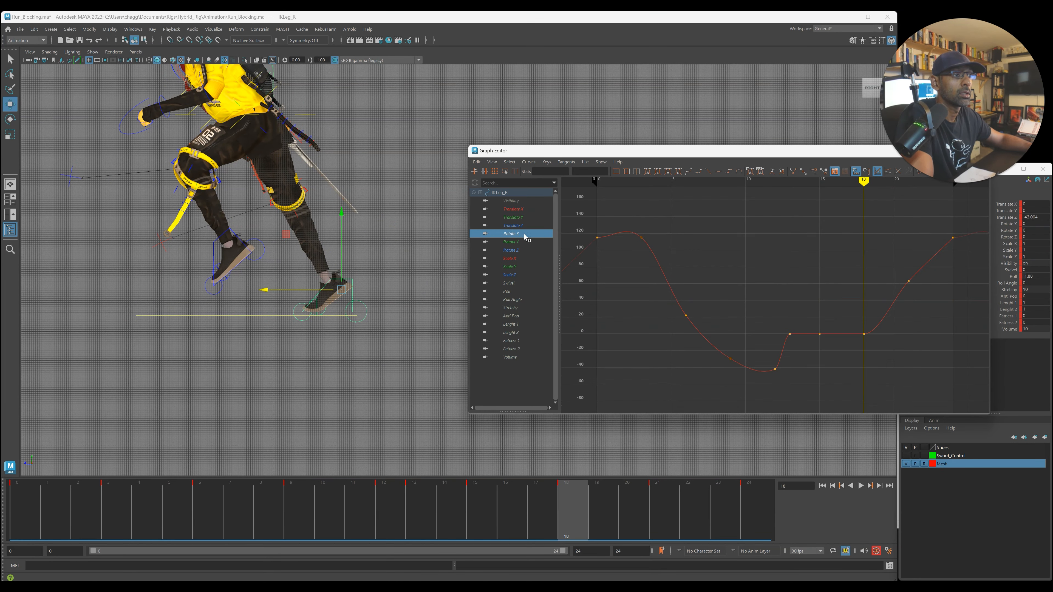
pyautogui.moveTo(588, 231); pyautogui.dragTo(606, 245)
pyautogui.moveTo(615, 260); pyautogui.dragTo(613, 245, button='middle')
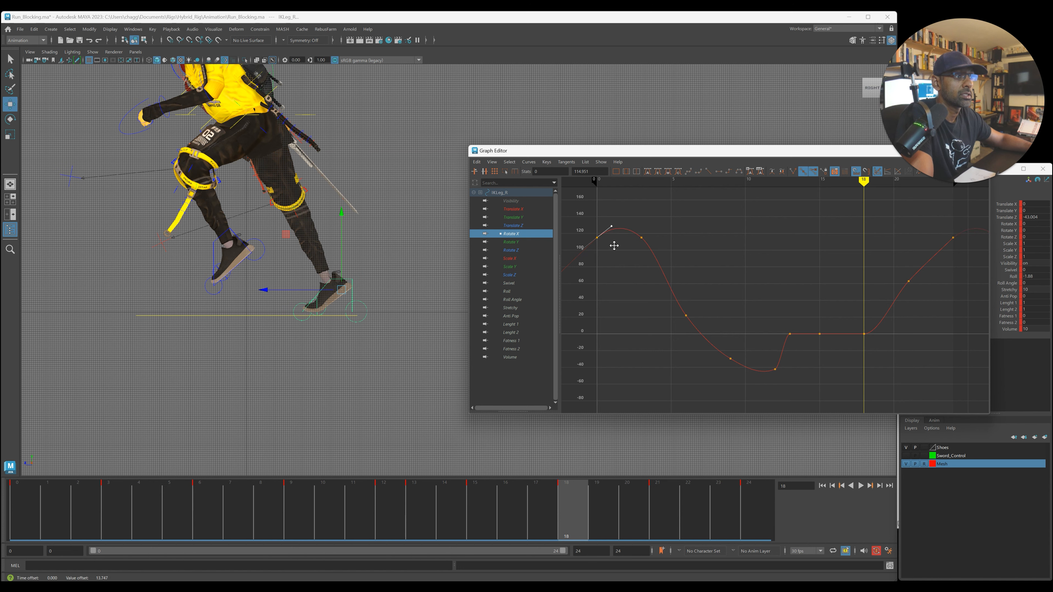
pyautogui.moveTo(911, 288); pyautogui.dragTo(911, 288)
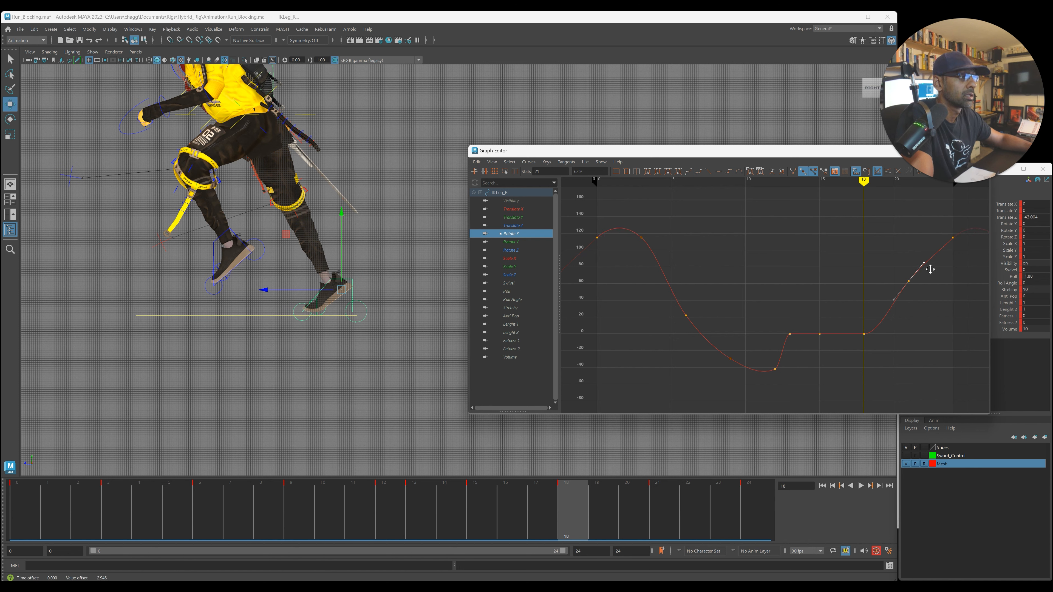
# - Review the right leg IK's other rotation, Swivel, Roll, Stretchy and Fatness curves and play back the run
pyautogui.click(510, 243)
pyautogui.click(511, 250)
pyautogui.click(511, 233)
pyautogui.click(509, 283)
pyautogui.click(507, 291)
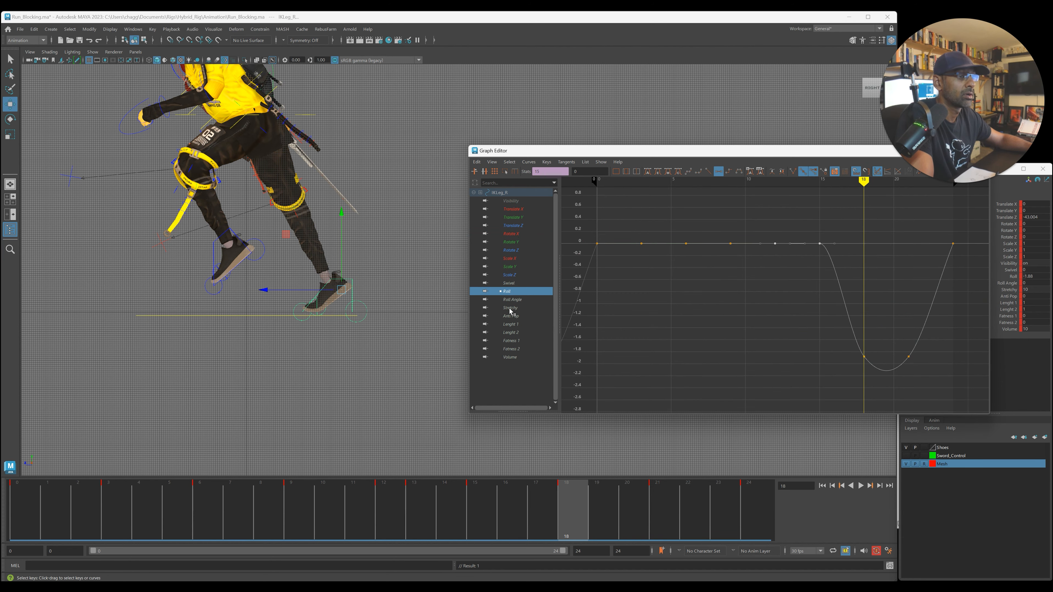
pyautogui.click(513, 298)
pyautogui.click(515, 308)
pyautogui.click(513, 350)
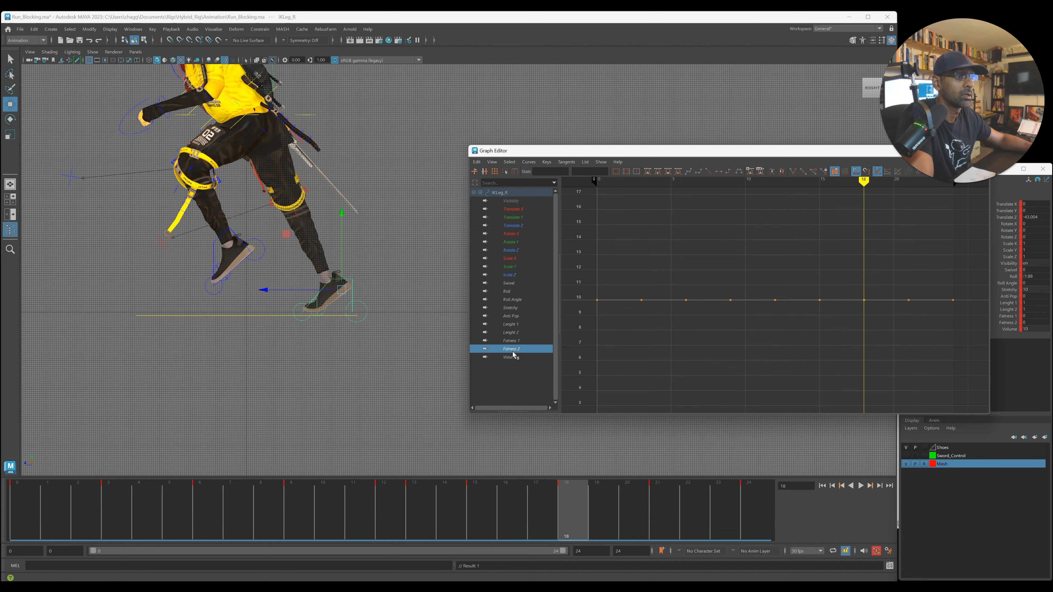
pyautogui.click(508, 283)
pyautogui.hotkey('alt', 'v')
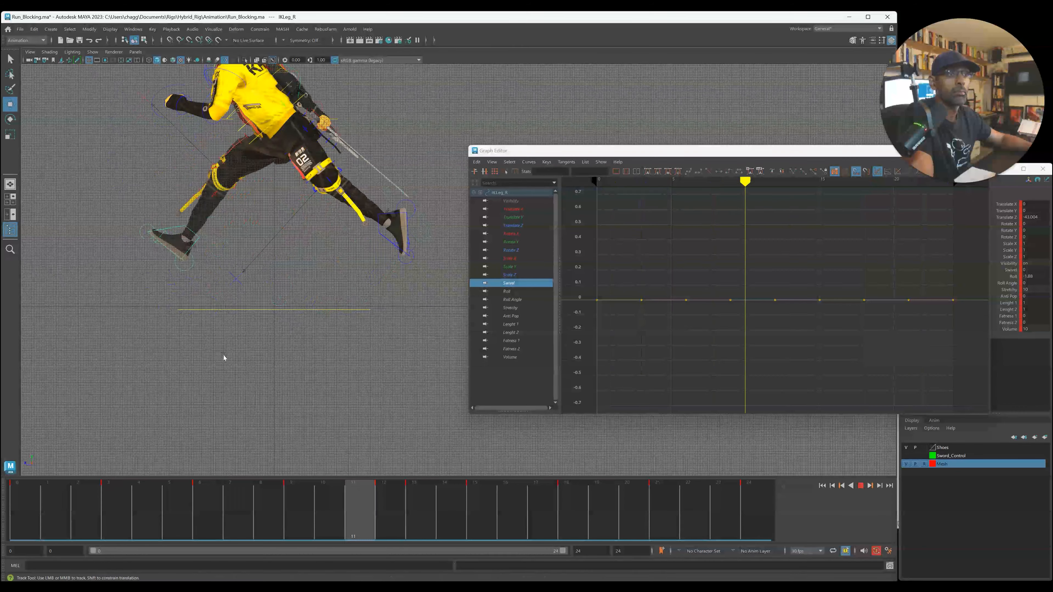
pyautogui.hotkey('alt', 'v')
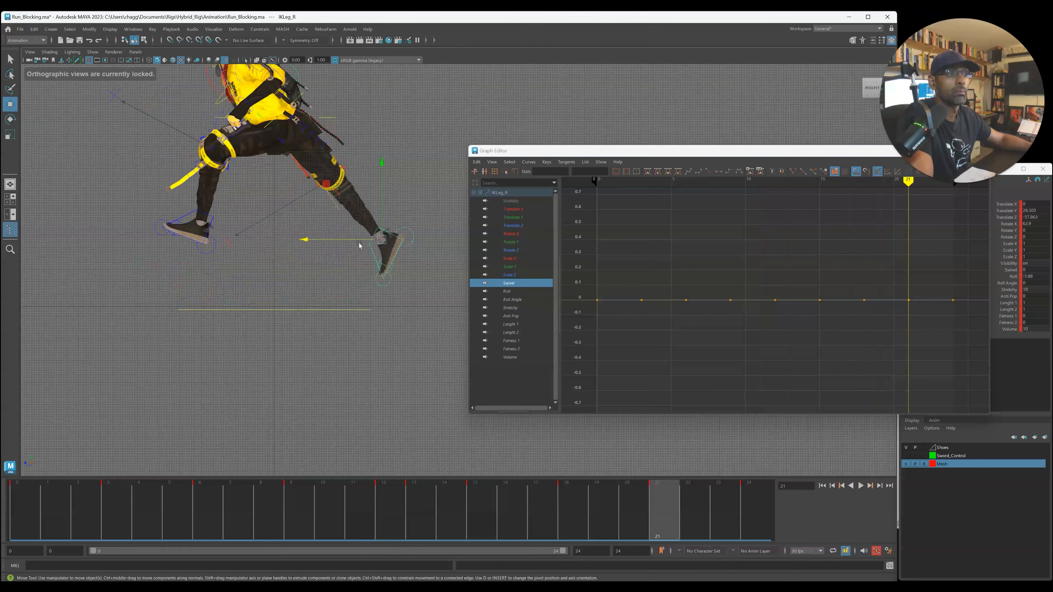
# - Raise the right leg IK's Translate Z key at frame 15 to about 15.9 and play back the run
pyautogui.click(409, 268)
pyautogui.click(373, 255)
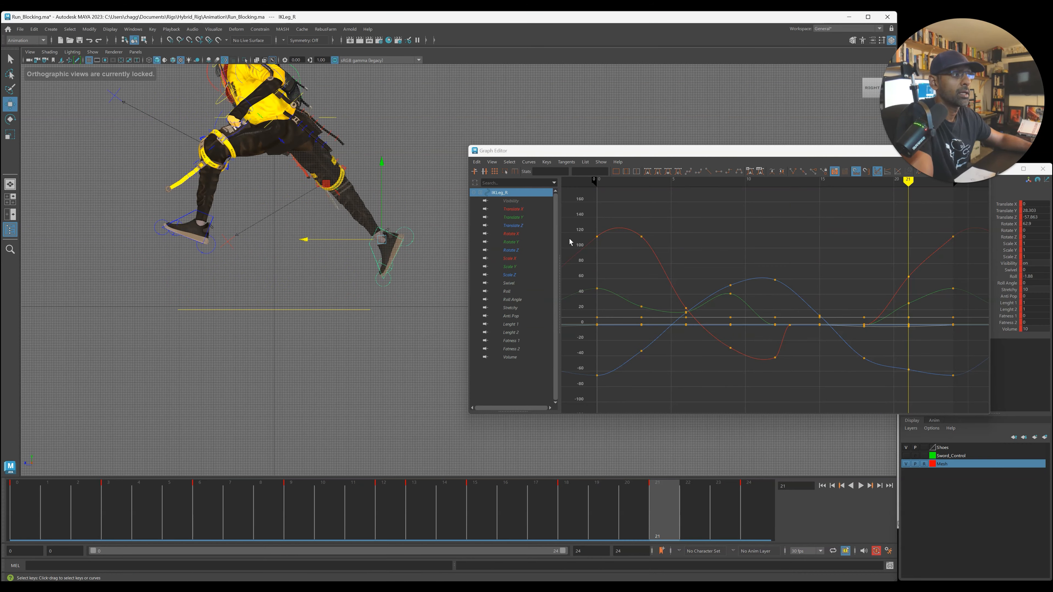
pyautogui.click(524, 226)
pyautogui.moveTo(315, 508)
pyautogui.mouseDown()
pyautogui.moveTo(746, 505)
pyautogui.moveTo(697, 503)
pyautogui.mouseUp()
pyautogui.click(908, 366)
pyautogui.keyDown('shift'); pyautogui.moveTo(882, 364); pyautogui.dragTo(880, 352, button='middle'); pyautogui.keyUp('shift')
pyautogui.moveTo(897, 348); pyautogui.dragTo(924, 372)
pyautogui.keyDown('shift'); pyautogui.moveTo(924, 372); pyautogui.dragTo(925, 373, button='middle'); pyautogui.keyUp('shift')
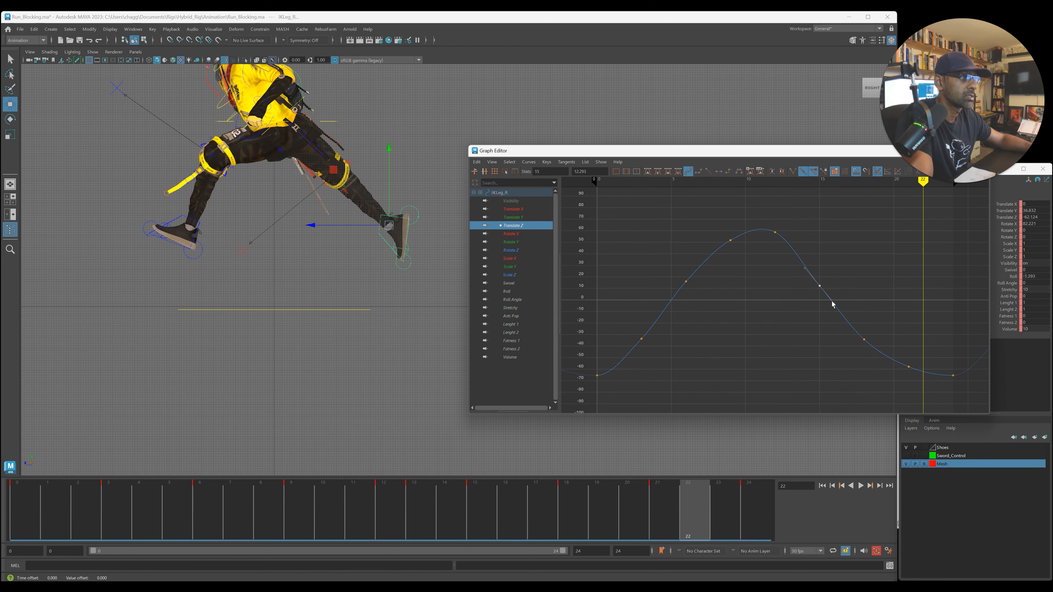
pyautogui.keyDown('shift'); pyautogui.moveTo(830, 296); pyautogui.dragTo(829, 294, button='middle'); pyautogui.keyUp('shift')
pyautogui.hotkey('alt', 'v')
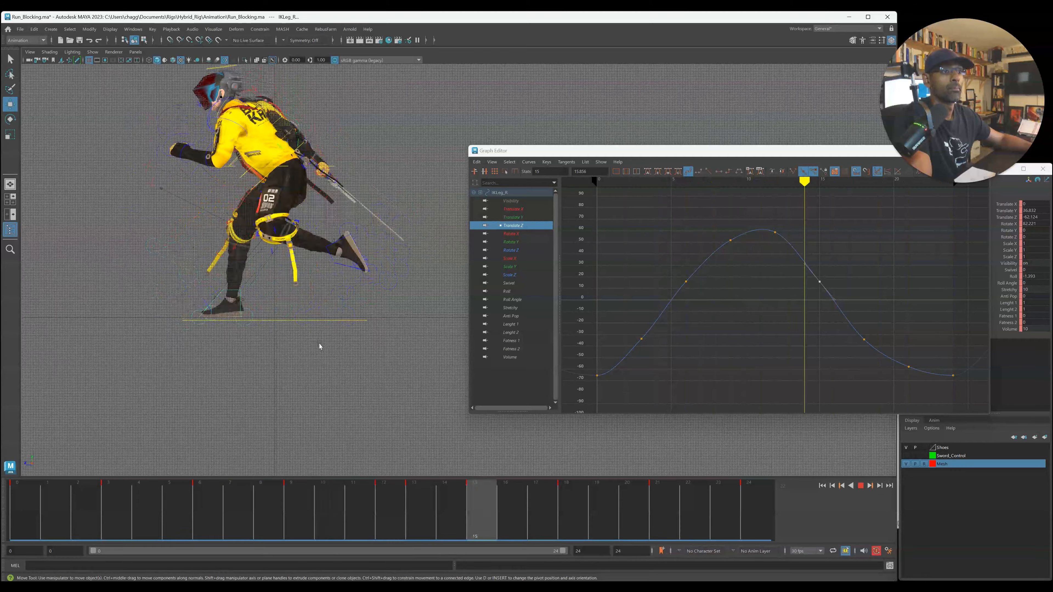
pyautogui.hotkey('alt', 'v')
# - Delete the frame 21 key from the right leg IK's Translate Y curve
pyautogui.click(513, 217)
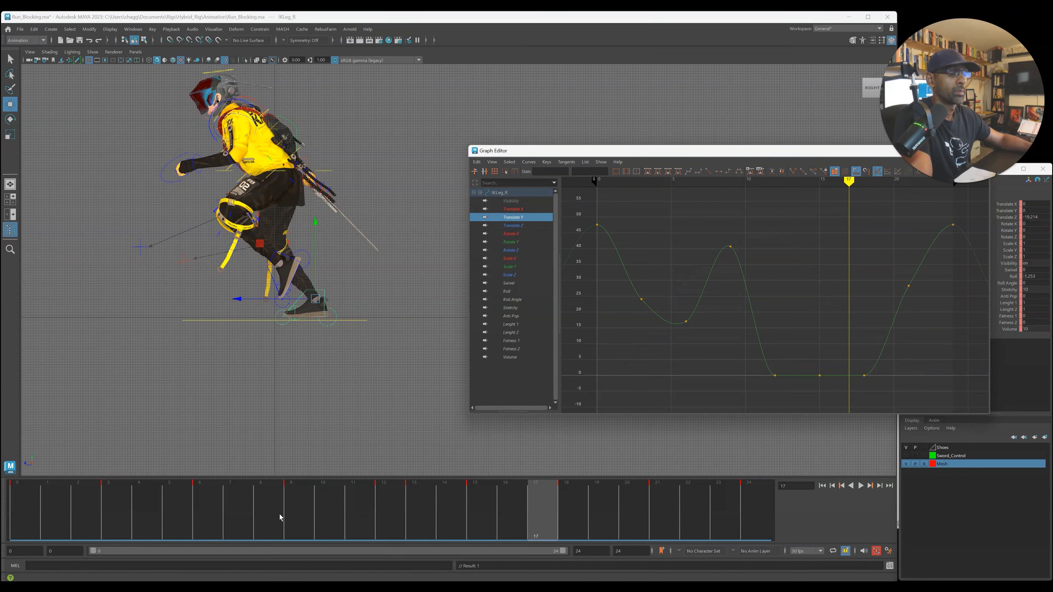
pyautogui.hotkey('alt', 'v')
pyautogui.moveTo(287, 521); pyautogui.dragTo(684, 517)
pyautogui.moveTo(906, 270); pyautogui.dragTo(931, 298)
pyautogui.press('Delete')
# - Break and steepen the outgoing Translate Y tangent at frame 18, lengthen the incoming tangent at frame 24, and play back the run
pyautogui.click(865, 376)
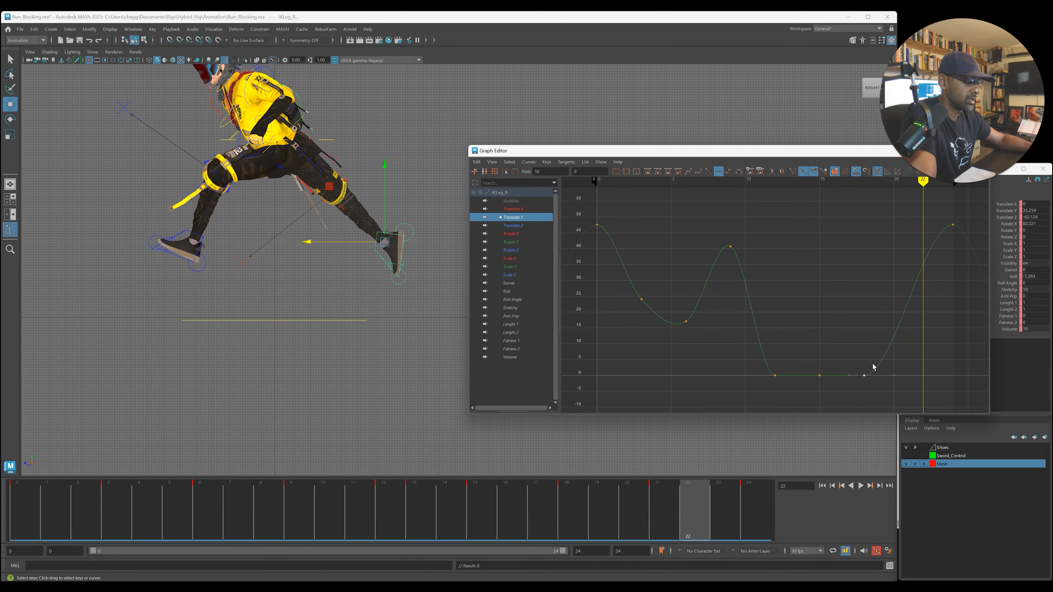
pyautogui.press('b')
pyautogui.moveTo(897, 382); pyautogui.dragTo(872, 353, button='middle')
pyautogui.moveTo(919, 216); pyautogui.dragTo(975, 247)
pyautogui.moveTo(930, 210); pyautogui.dragTo(934, 237)
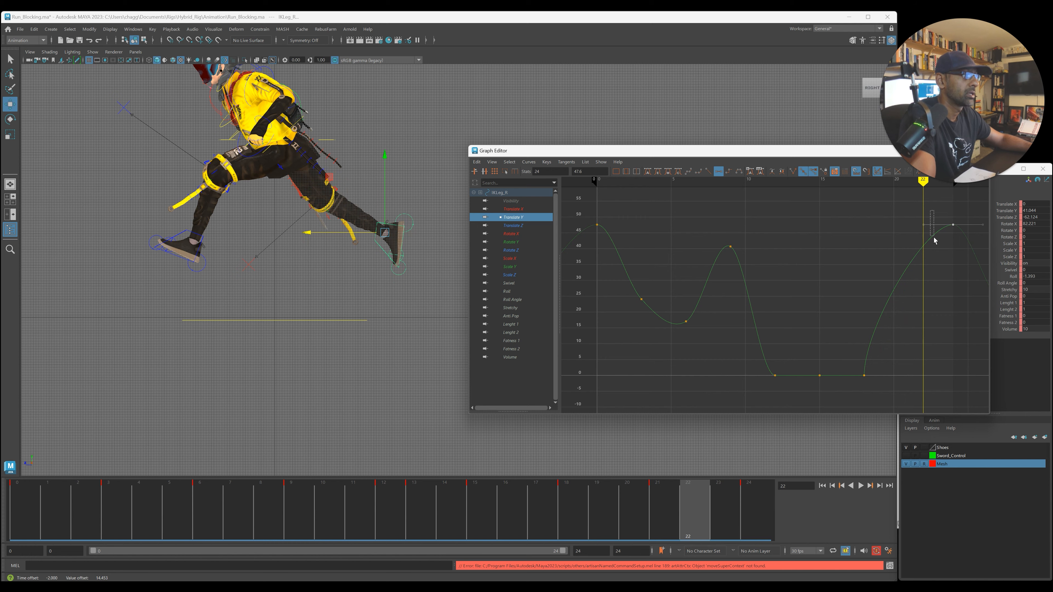
pyautogui.moveTo(936, 250); pyautogui.dragTo(906, 257, button='middle')
pyautogui.hotkey('alt', 'v')
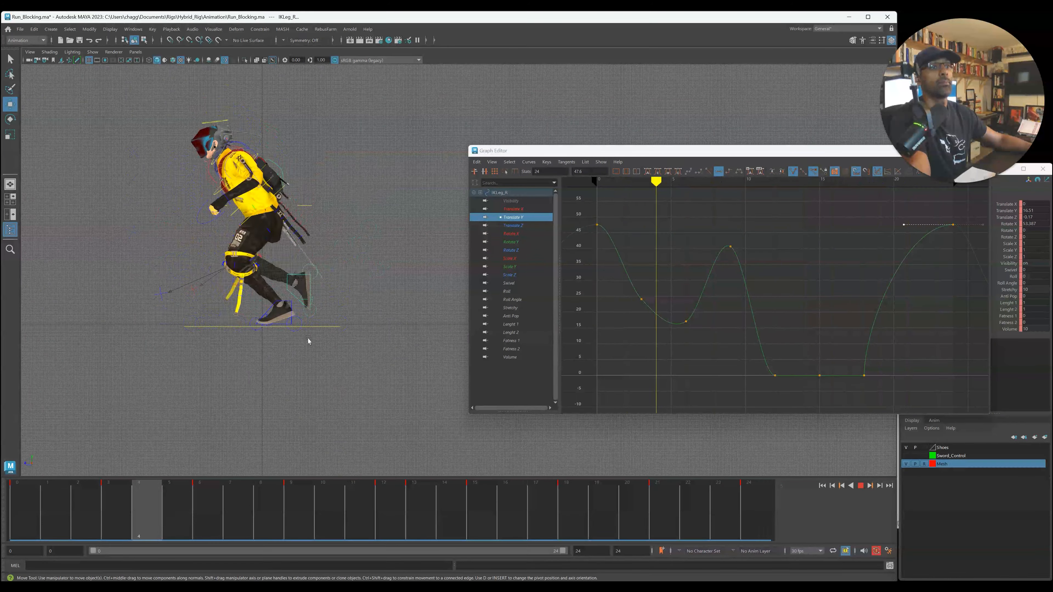
pyautogui.hotkey('alt', 'v')
pyautogui.hotkey('alt', 'v')
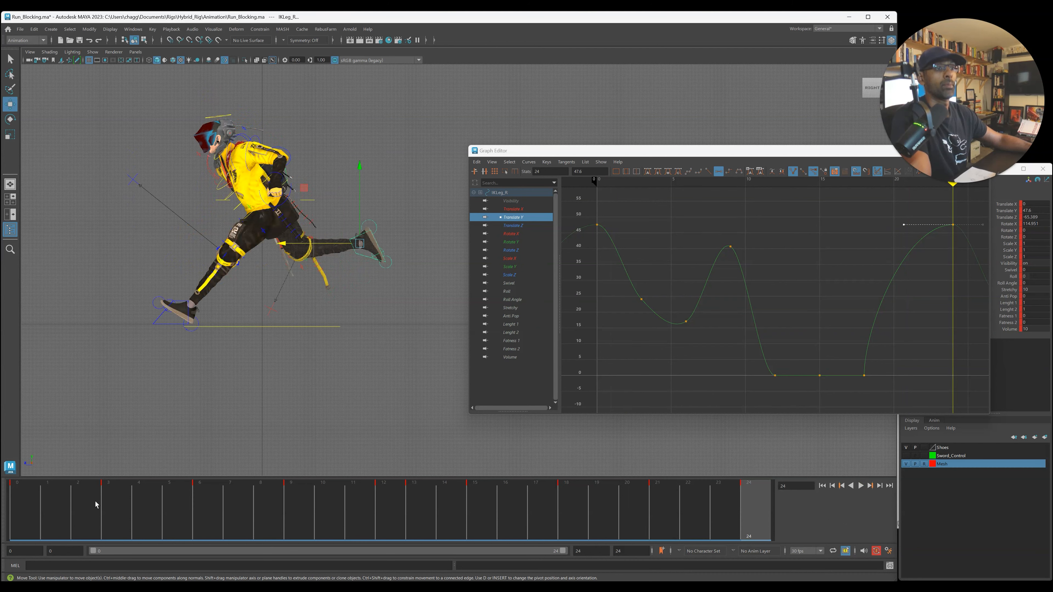
# - Raise the right leg IK's Translate Y key at frame 3 to about 27.4 and lower the frame 6 key to about 14.5
pyautogui.moveTo(133, 519); pyautogui.dragTo(120, 521)
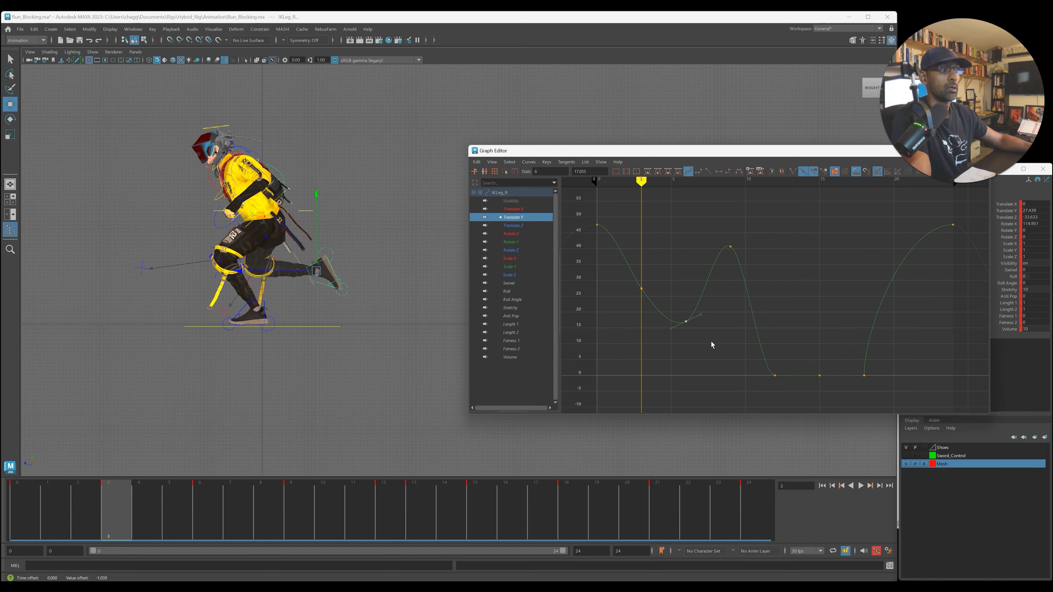
pyautogui.hotkey('alt', 'v')
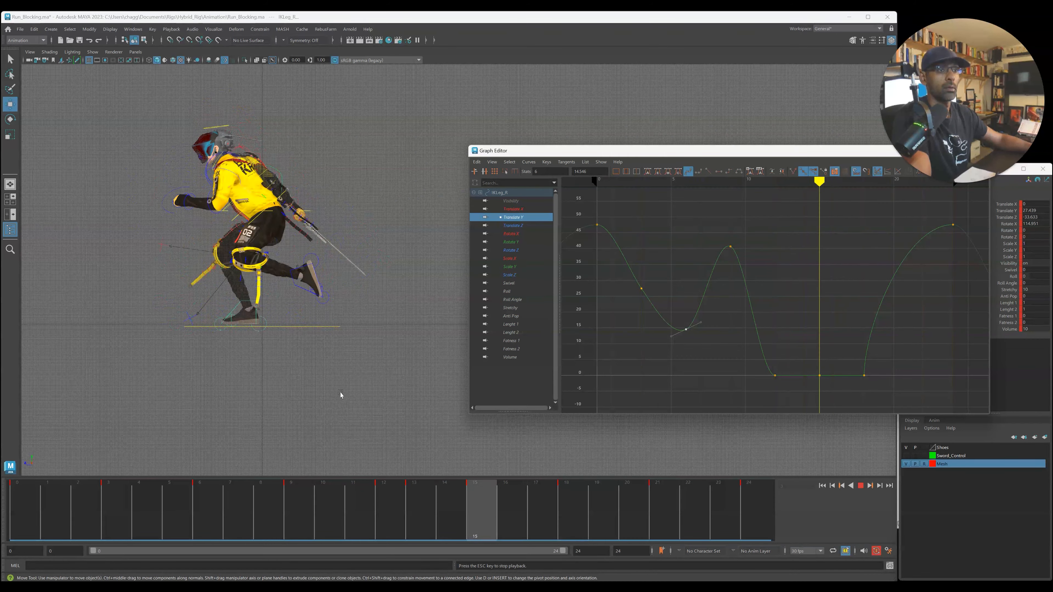
pyautogui.press('Escape')
pyautogui.hotkey('alt', 'v')
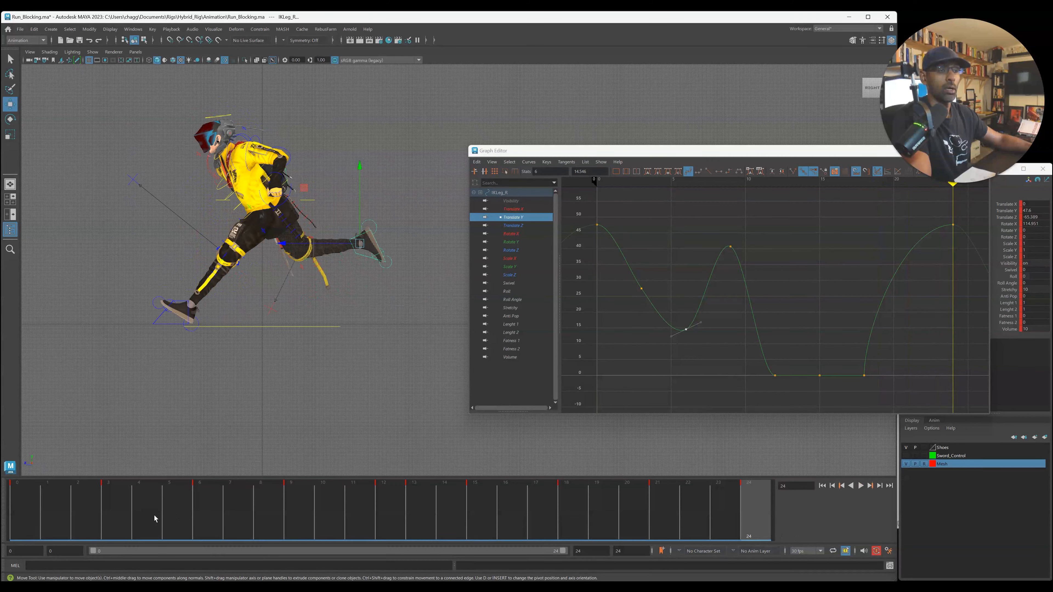
pyautogui.hotkey('alt', 'v')
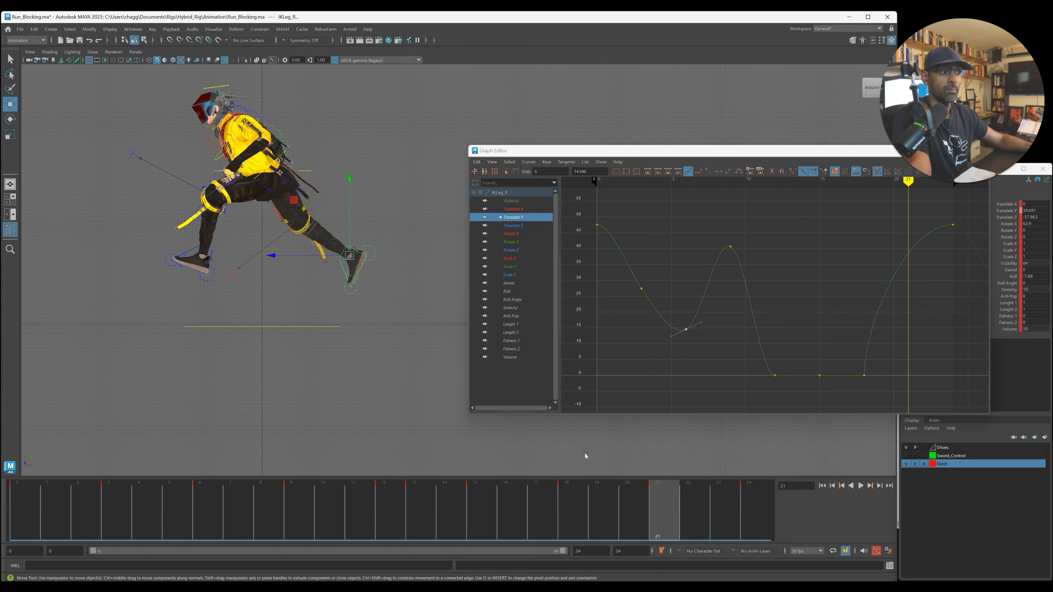
# - Set the right leg IK's Translate Z key at frame 21 to about -60 and raise the foot at frame 3 to about 33.3 in Translate Y
pyautogui.click(517, 227)
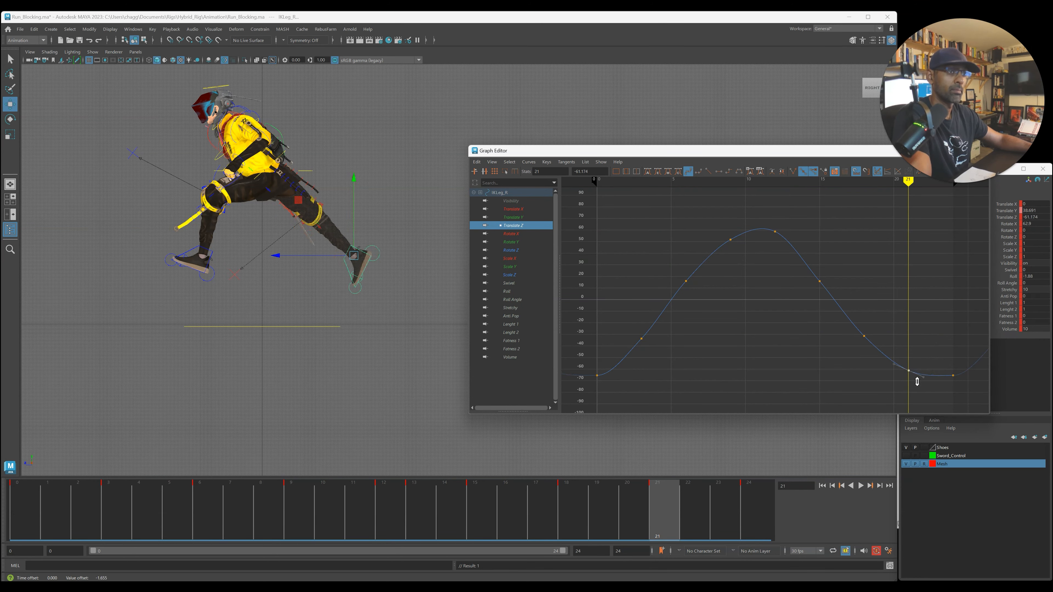
pyautogui.hotkey('alt', 'v')
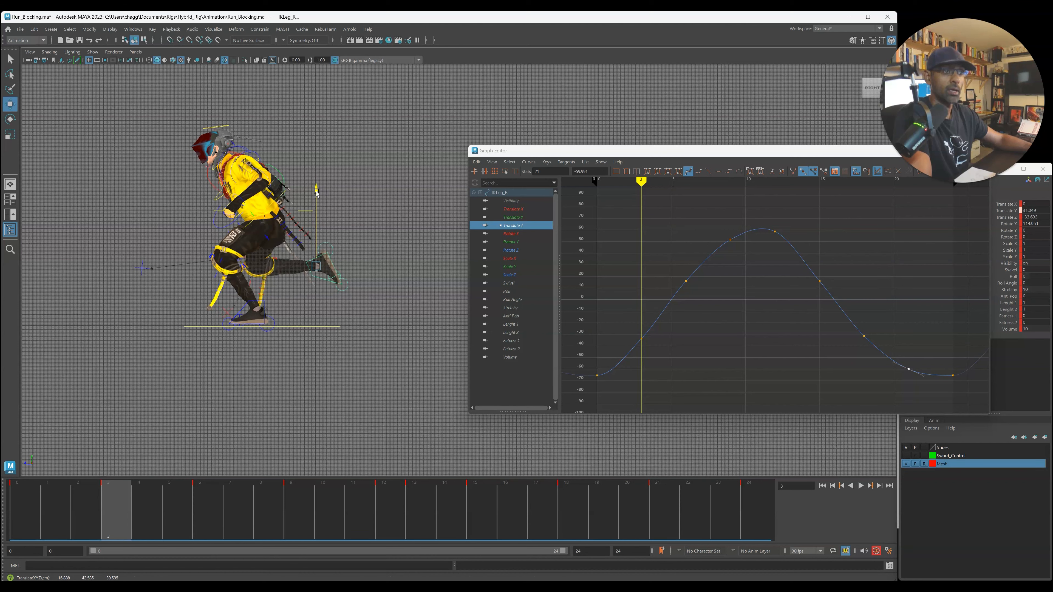
pyautogui.hotkey('alt', 'v')
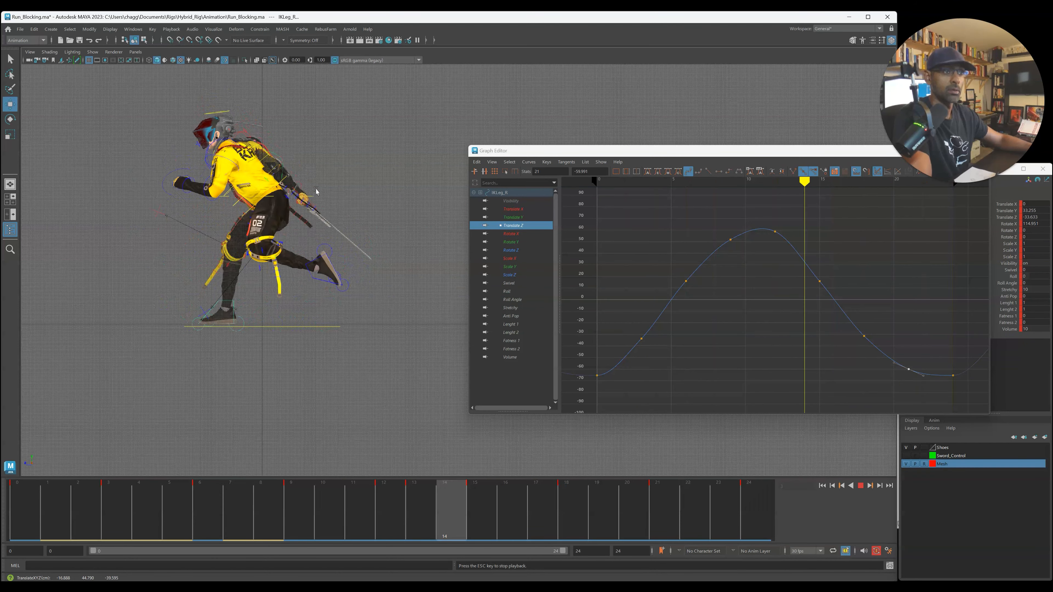
pyautogui.hotkey('alt', 'v')
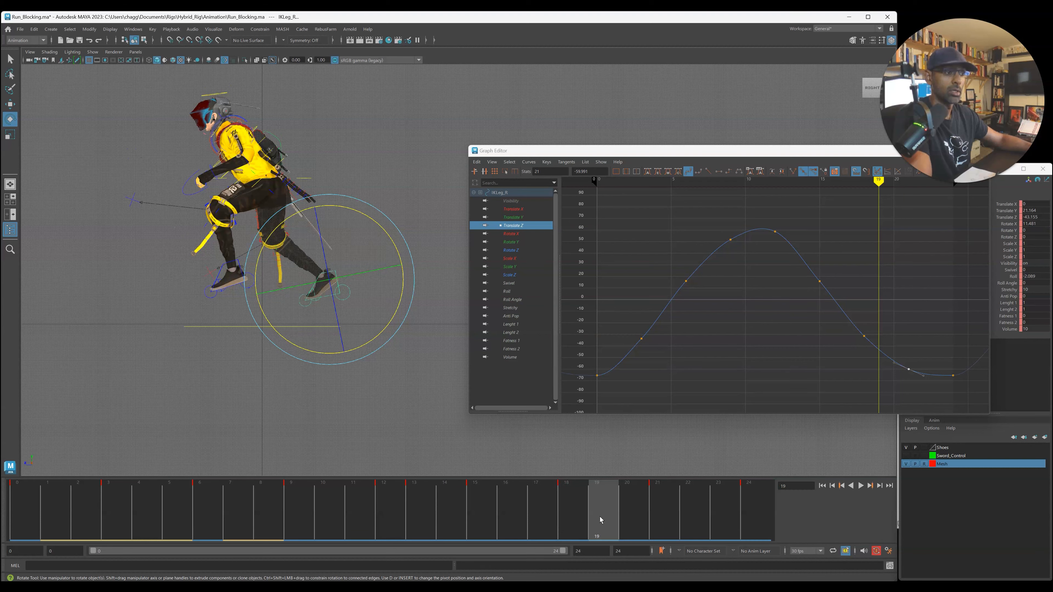
# - Rotate the right leg IK control to about 126.7 in Rotate X at frame 24 and about 71.5 at frame 21, checking playback
pyautogui.hotkey('alt', 'v')
pyautogui.hotkey('alt', 'v')
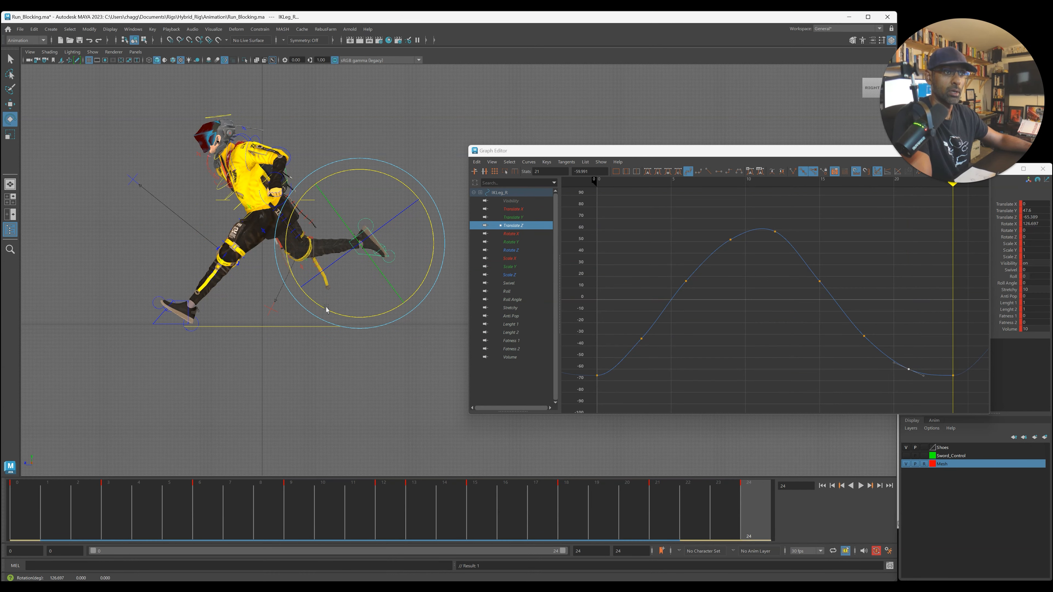
pyautogui.hotkey('alt', 'v')
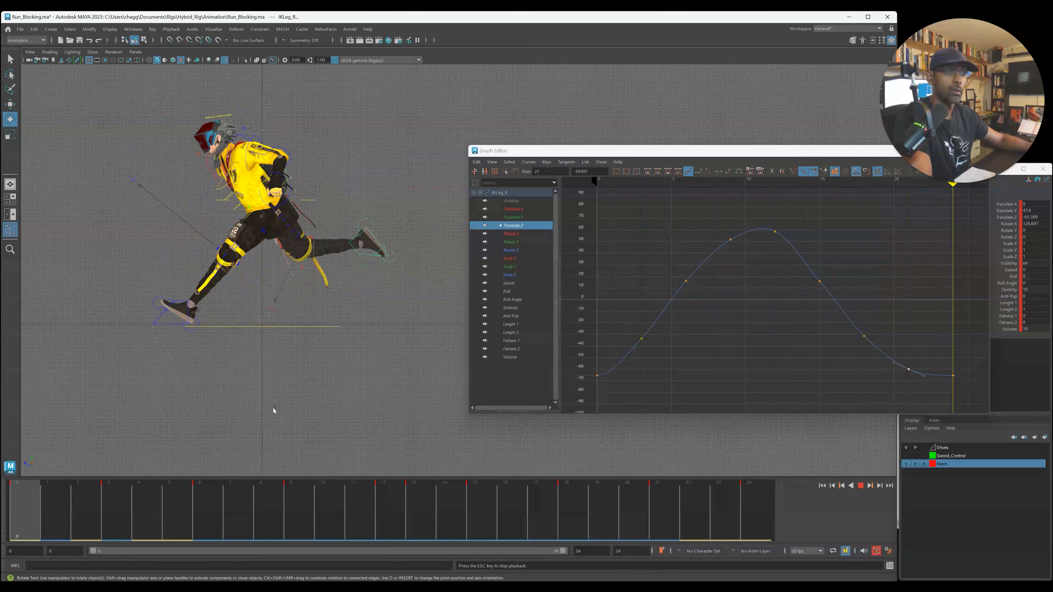
pyautogui.moveTo(650, 521)
pyautogui.mouseDown()
pyautogui.moveTo(748, 527)
pyautogui.moveTo(659, 518)
pyautogui.mouseUp()
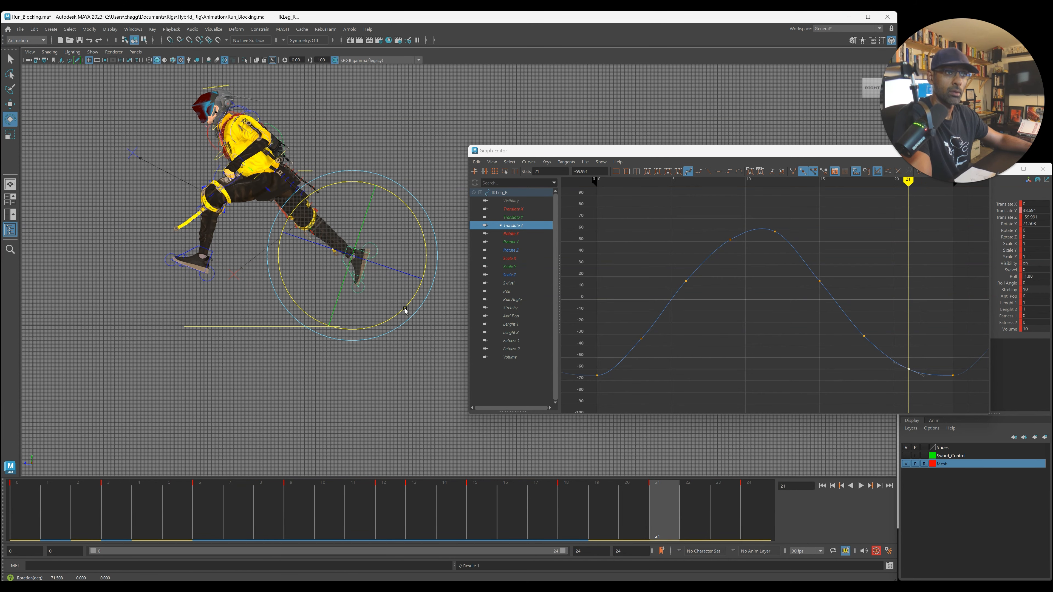
pyautogui.hotkey('alt', 'v')
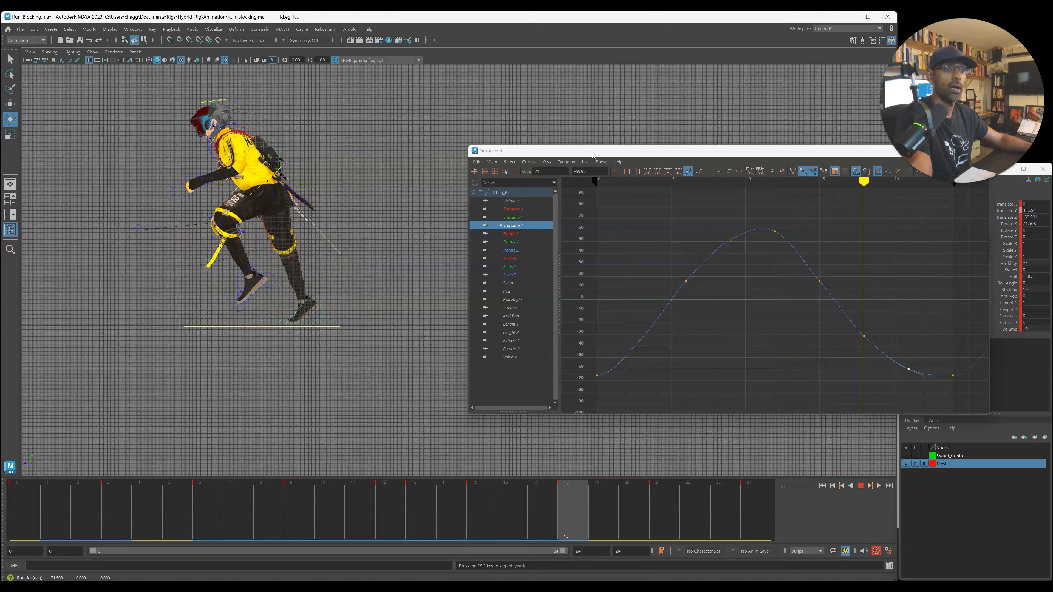
# - Close the Graph Editor, switch to the perspective view and review the run cycle from the other side
pyautogui.click(980, 150)
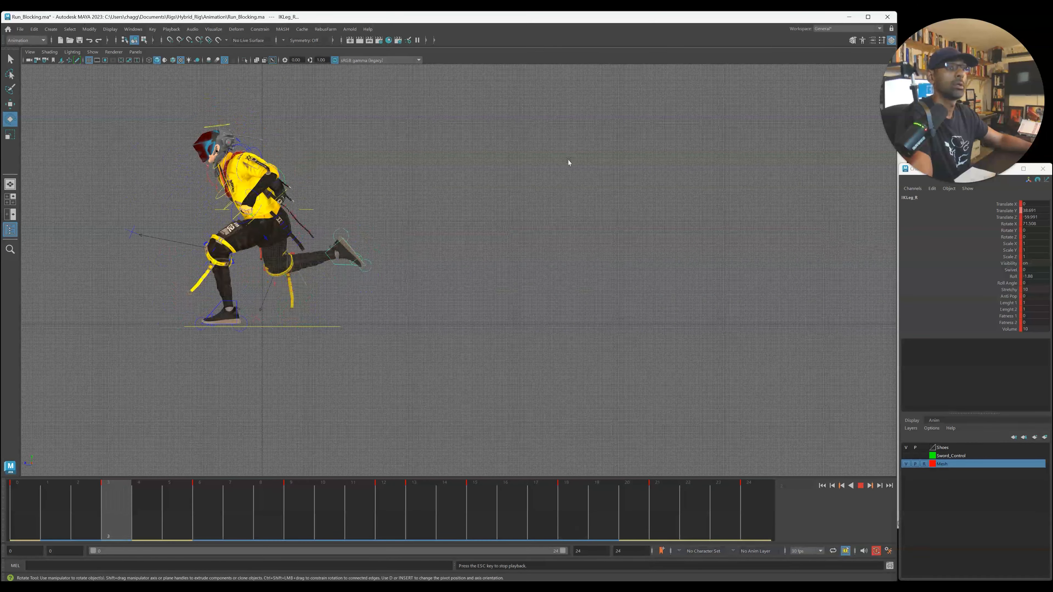
pyautogui.press('space')
pyautogui.press('space')
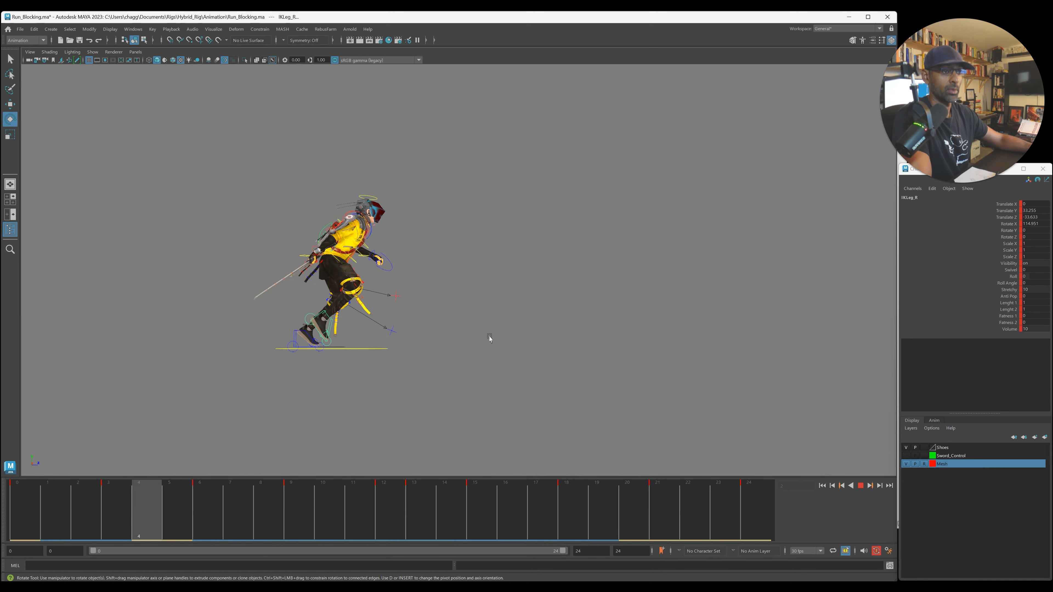
pyautogui.moveTo(45, 517); pyautogui.dragTo(386, 522)
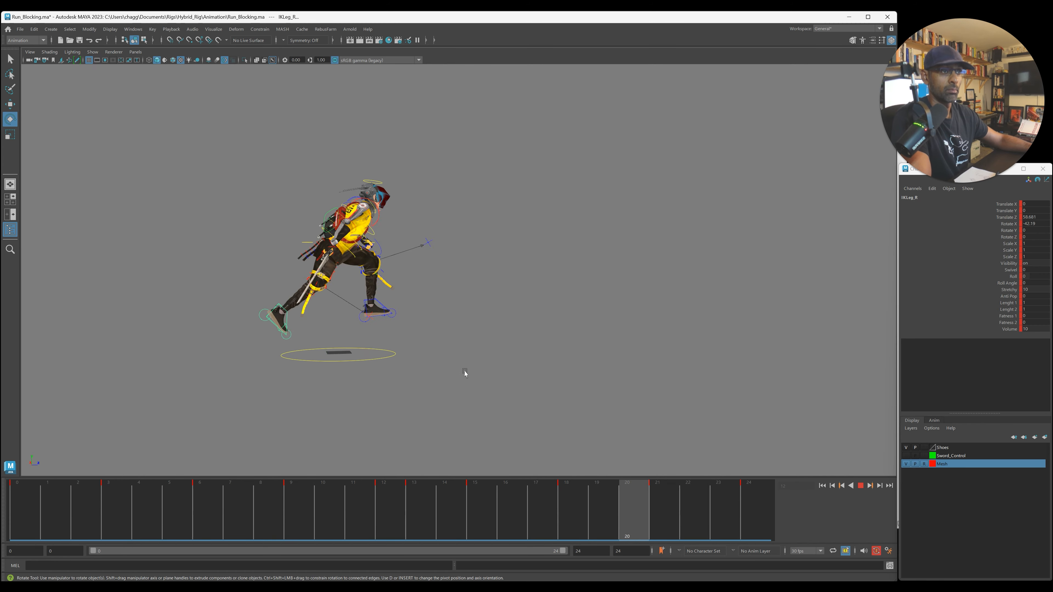
# - Scale the root control's Translate X curve vertically to peaks of about 6 and -6, checking the side-to-side sway in playback
pyautogui.keyDown('alt'); pyautogui.moveTo(446, 372); pyautogui.dragTo(336, 379); pyautogui.keyUp('alt')
pyautogui.keyDown('alt'); pyautogui.moveTo(482, 360); pyautogui.dragTo(500, 354, button='right'); pyautogui.keyUp('alt')
pyautogui.keyDown('alt'); pyautogui.moveTo(499, 352); pyautogui.dragTo(480, 344); pyautogui.keyUp('alt')
pyautogui.hotkey('alt', 'v')
pyautogui.click(454, 235)
pyautogui.moveTo(455, 235); pyautogui.dragTo(466, 250)
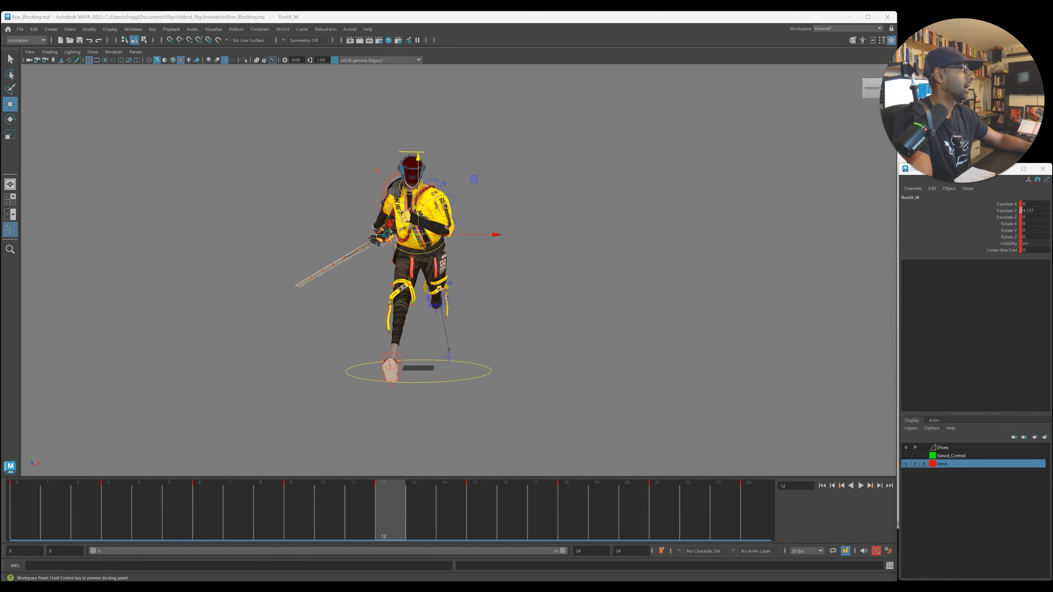
pyautogui.moveTo(0, 125); pyautogui.dragTo(610, 123)
pyautogui.click(528, 161)
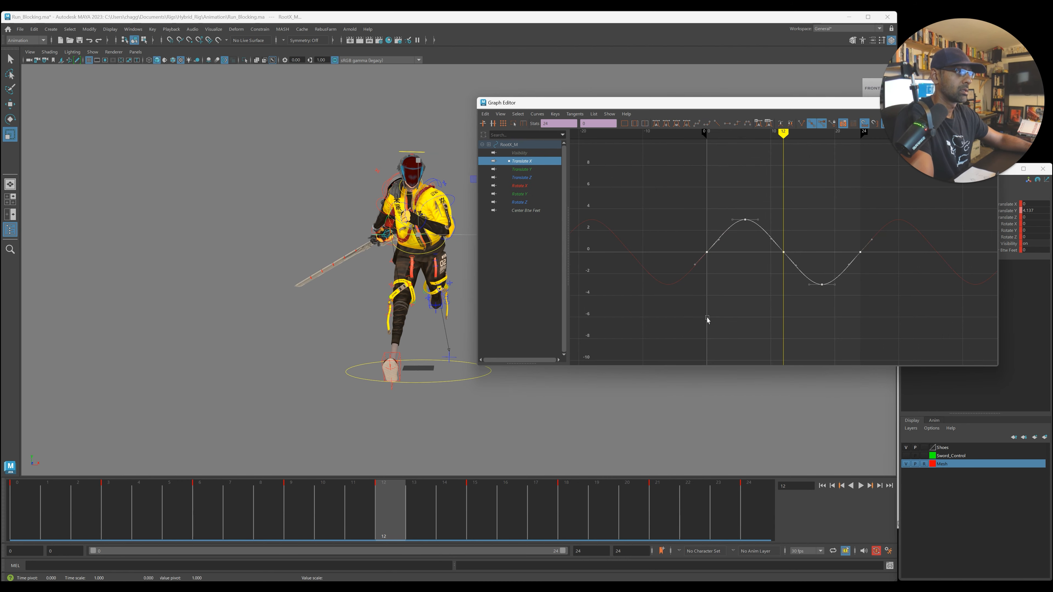
pyautogui.hotkey('alt', 'v')
pyautogui.moveTo(705, 254); pyautogui.dragTo(708, 246)
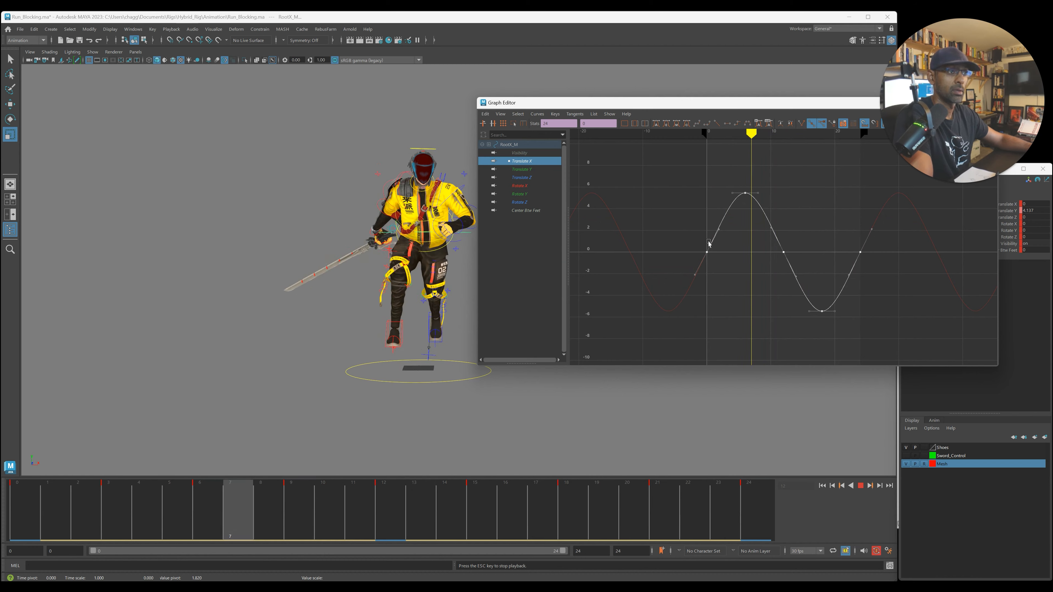
pyautogui.moveTo(708, 246); pyautogui.dragTo(709, 235)
pyautogui.press('f')
pyautogui.scroll(-4, 771, 240)
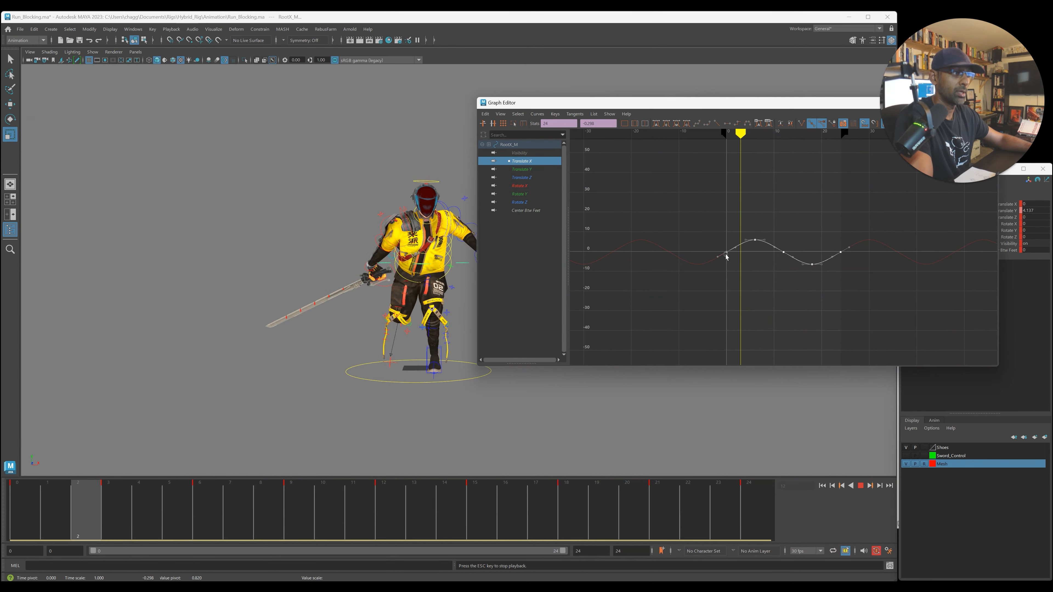
pyautogui.moveTo(522, 103); pyautogui.dragTo(1052, 104)
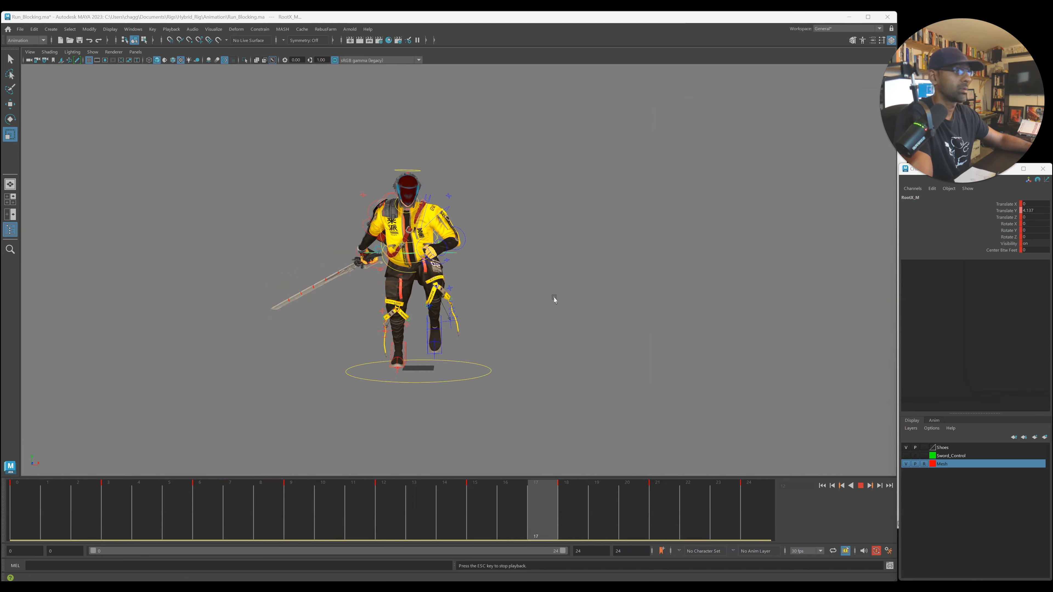
# - Review the run cycle from the side, three-quarter and front views, playing it back and scrubbing from frame 0 to frame 14
pyautogui.keyDown('alt'); pyautogui.moveTo(593, 346); pyautogui.dragTo(478, 358); pyautogui.keyUp('alt')
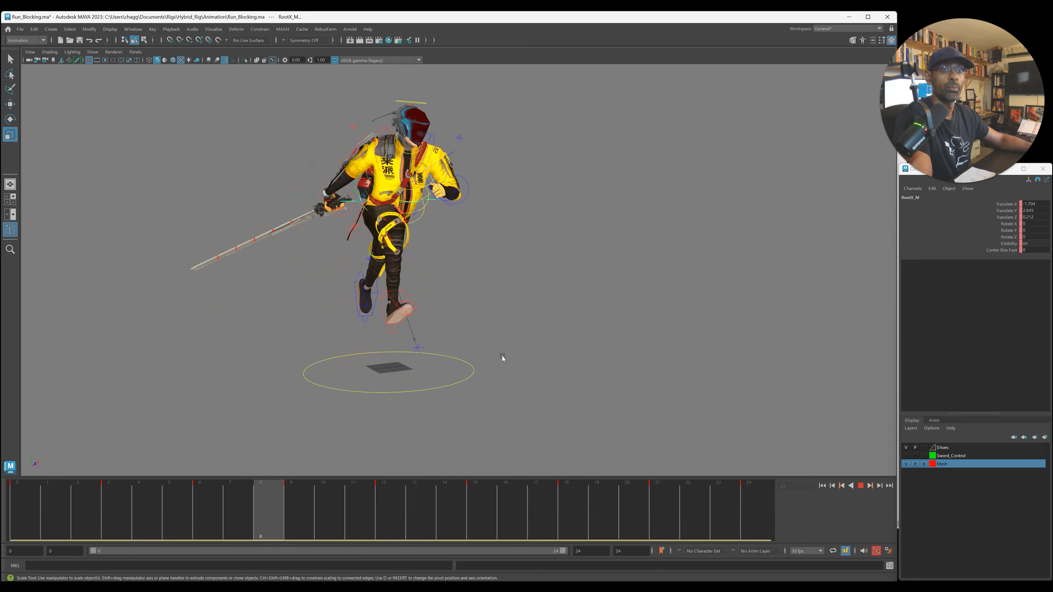
pyautogui.keyDown('alt'); pyautogui.moveTo(545, 362); pyautogui.dragTo(572, 352); pyautogui.keyUp('alt')
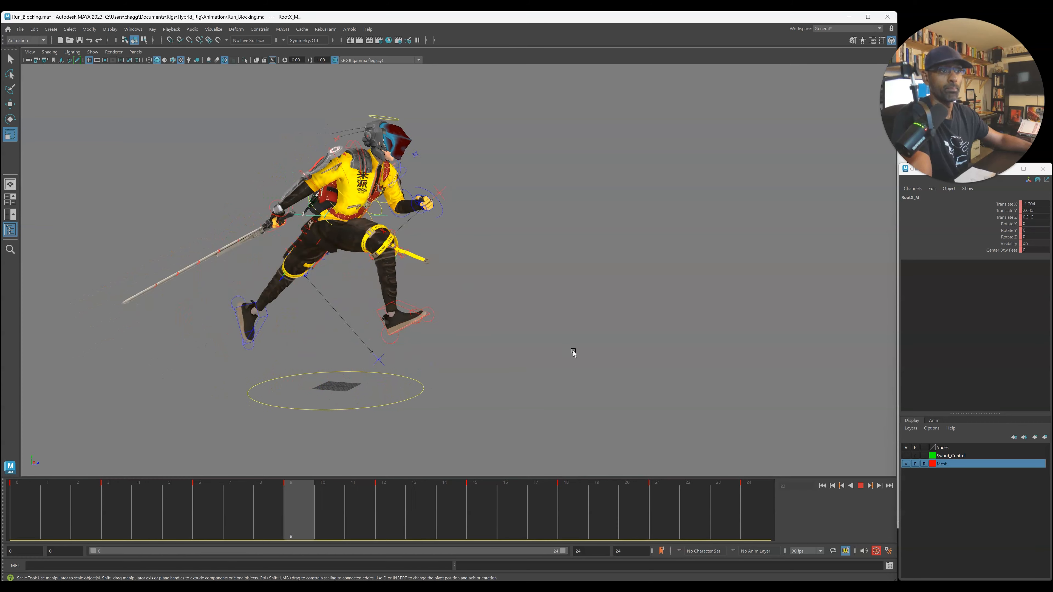
pyautogui.keyDown('alt'); pyautogui.moveTo(580, 351); pyautogui.dragTo(590, 350, button='right'); pyautogui.keyUp('alt')
pyautogui.keyDown('alt'); pyautogui.moveTo(590, 350); pyautogui.dragTo(489, 377); pyautogui.keyUp('alt')
pyautogui.hotkey('alt', 'v')
pyautogui.hotkey('alt', 'v')
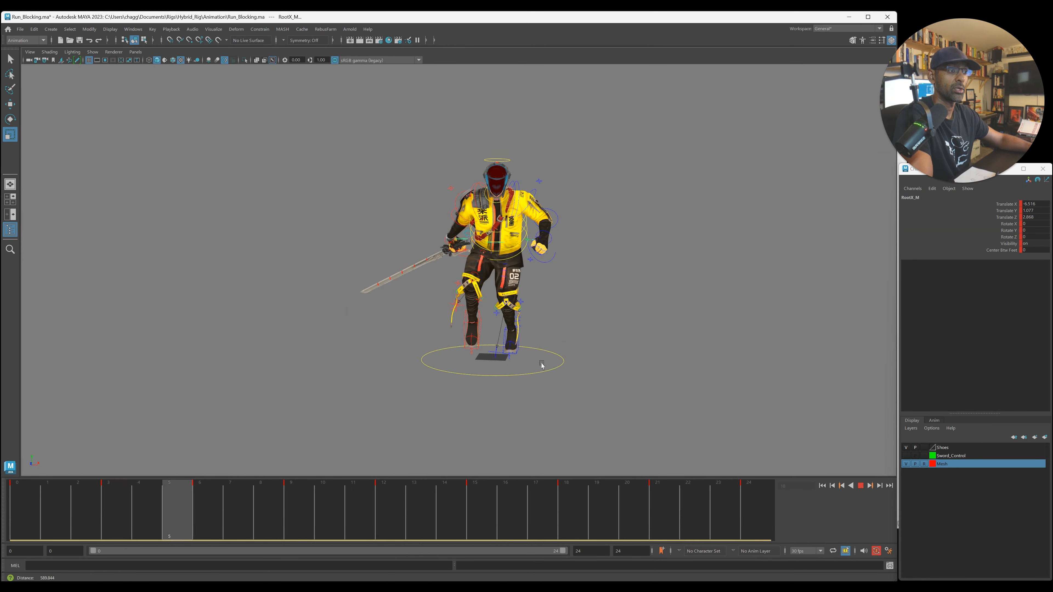
pyautogui.hotkey('alt', 'v')
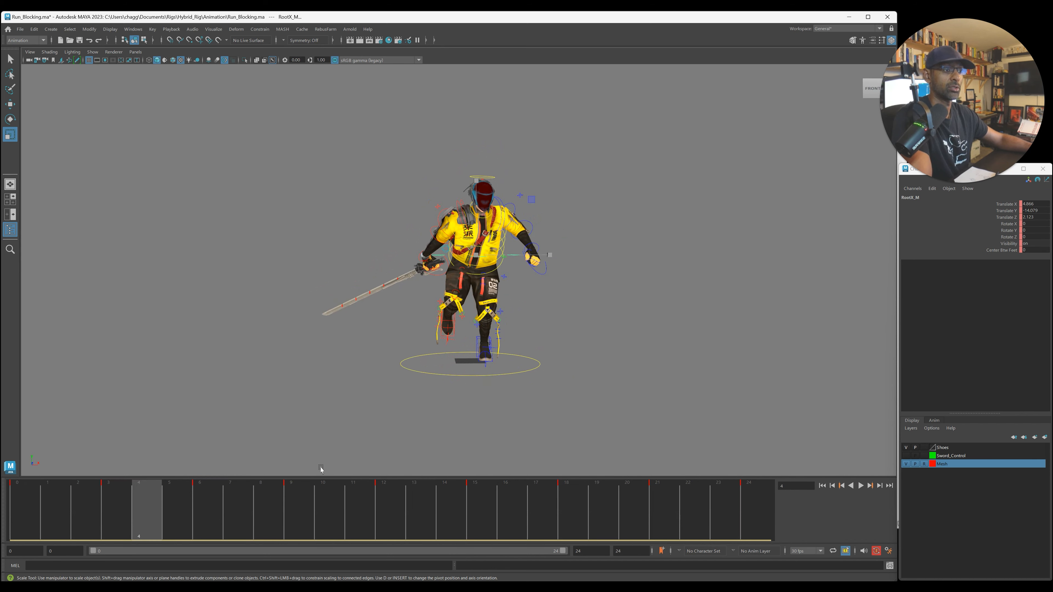
pyautogui.click(93, 506)
pyautogui.keyDown('alt'); pyautogui.moveTo(614, 396); pyautogui.dragTo(621, 419); pyautogui.keyUp('alt')
pyautogui.hotkey('alt', 'v')
pyautogui.hotkey('alt', 'v')
pyautogui.hotkey('alt', 'shift', 'v')
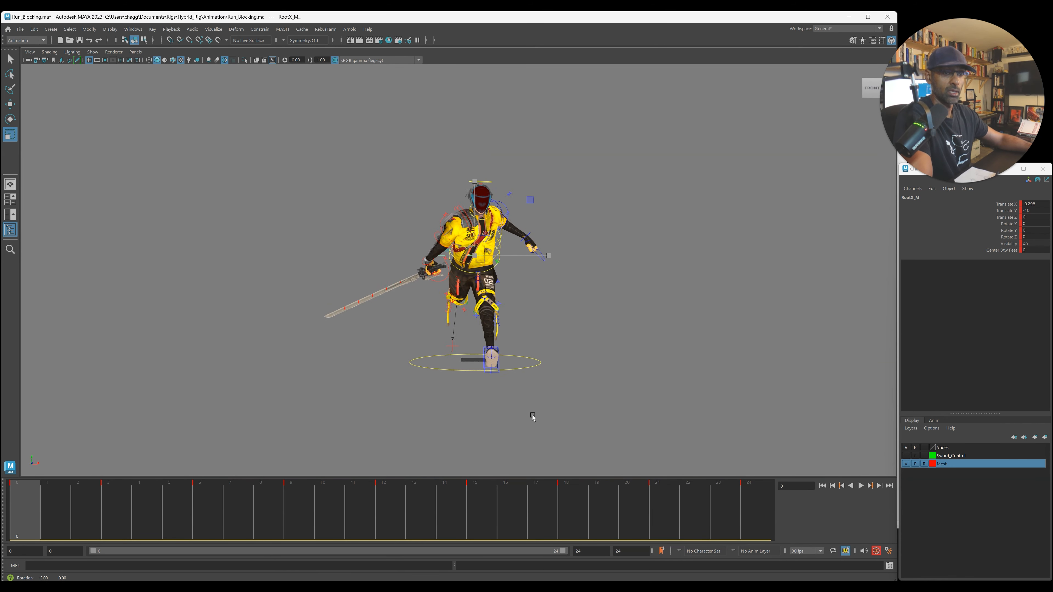
pyautogui.moveTo(49, 513); pyautogui.dragTo(447, 517)
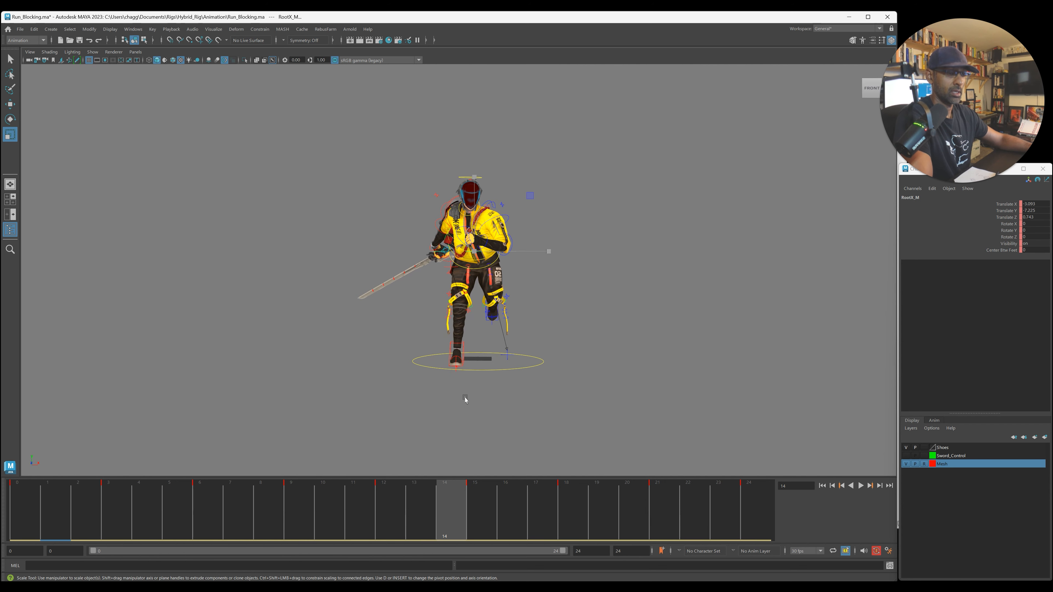
# - Examine the right leg IK's Translate X curve in the Graph Editor and play the run cycle from a three-quarter view
pyautogui.click(460, 350)
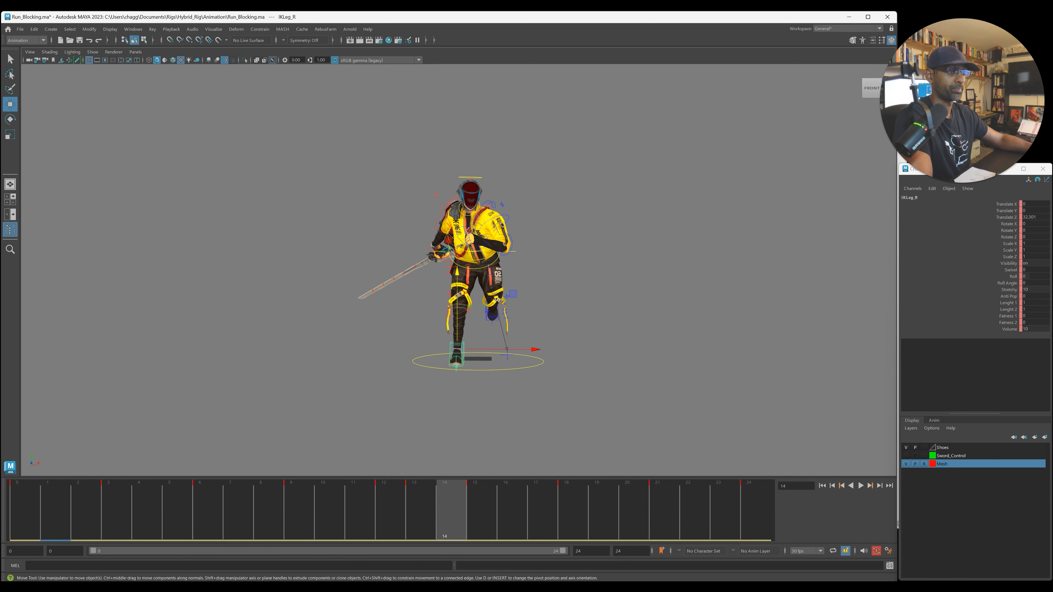
pyautogui.moveTo(1052, 129); pyautogui.dragTo(532, 108)
pyautogui.keyDown('alt'); pyautogui.moveTo(188, 214); pyautogui.dragTo(104, 234, button='middle'); pyautogui.keyUp('alt')
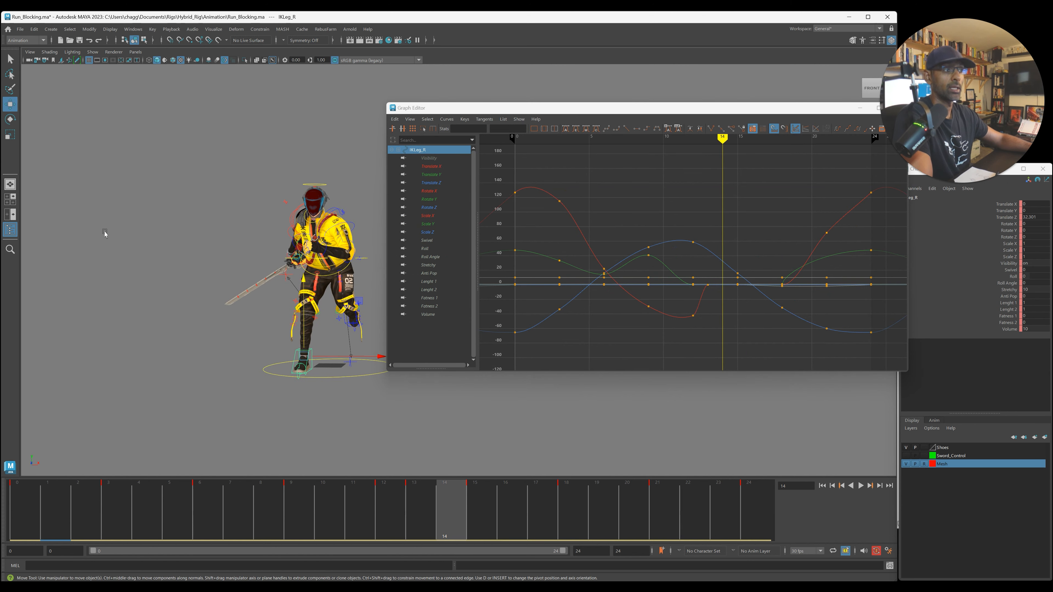
pyautogui.click(445, 167)
pyautogui.scroll(3, 692, 253)
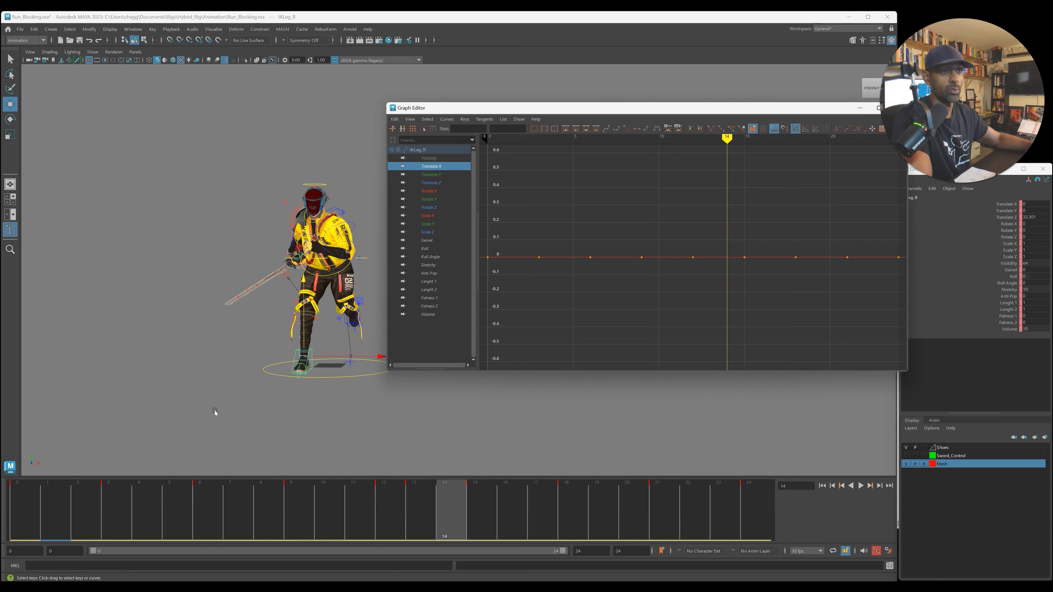
pyautogui.moveTo(470, 108); pyautogui.dragTo(1052, 121)
pyautogui.keyDown('alt'); pyautogui.moveTo(344, 376); pyautogui.dragTo(415, 376); pyautogui.keyUp('alt')
pyautogui.keyDown('alt'); pyautogui.moveTo(416, 375); pyautogui.dragTo(507, 383, button='middle'); pyautogui.keyUp('alt')
pyautogui.hotkey('alt', 'v')
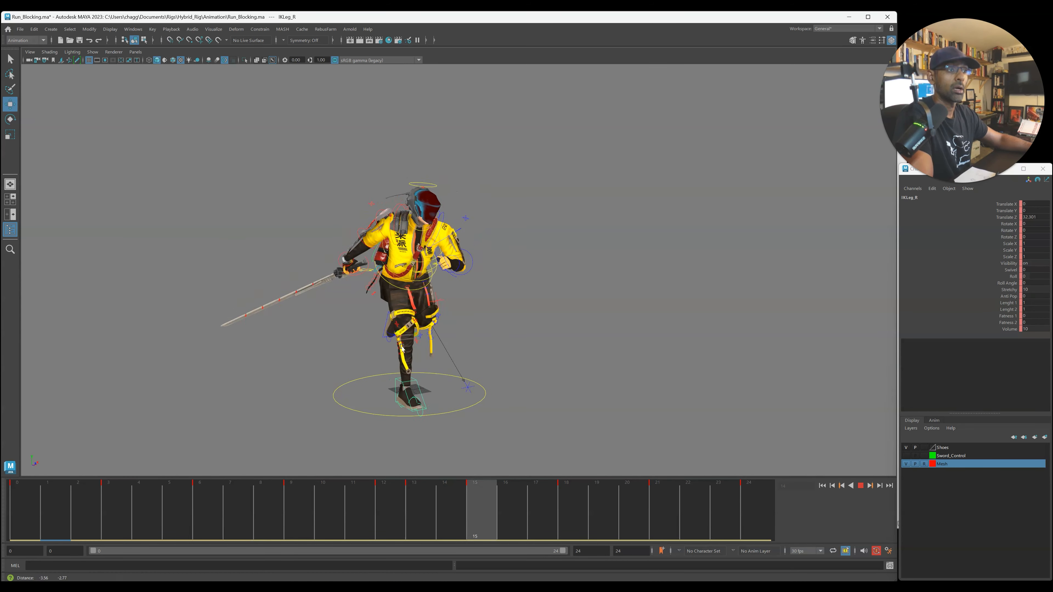
pyautogui.press('Escape')
pyautogui.hotkey('alt', 'v')
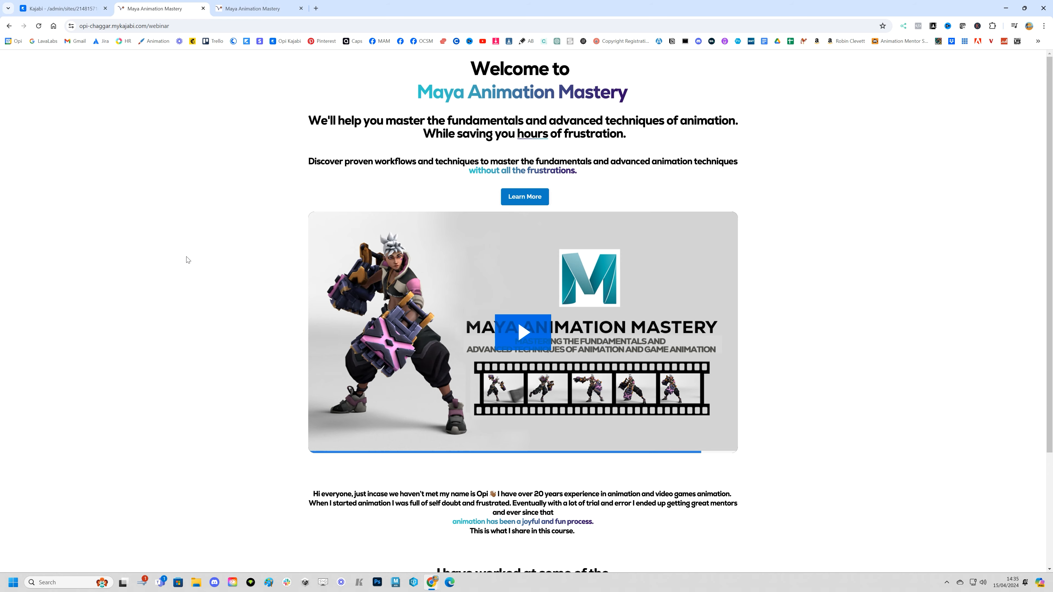
# - Switch to the web browser and play the promotional video on the Maya Animation Mastery sales page
pyautogui.scroll(-4, 187, 259)
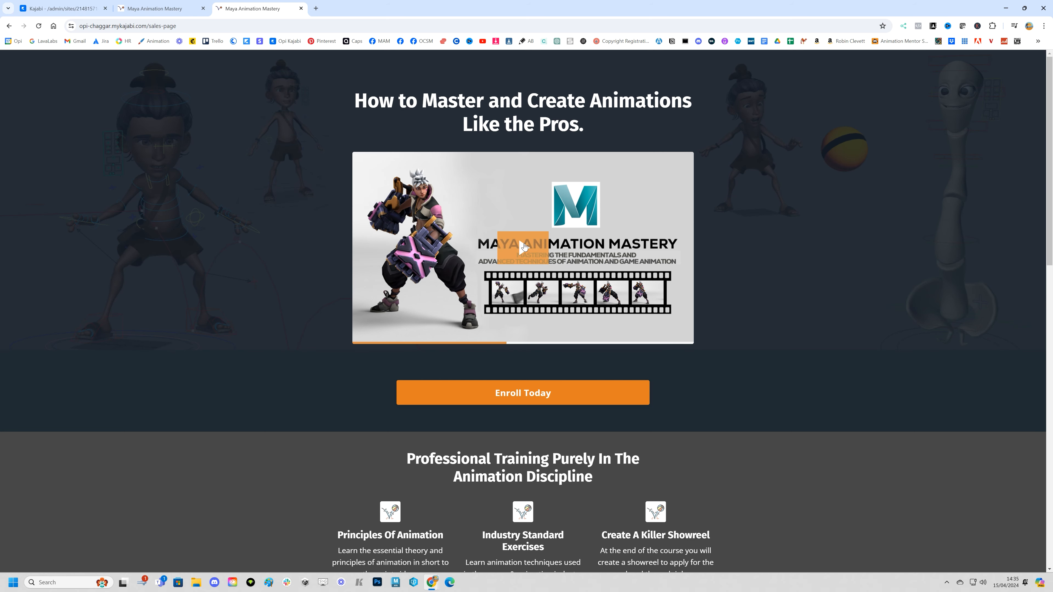
pyautogui.click(524, 248)
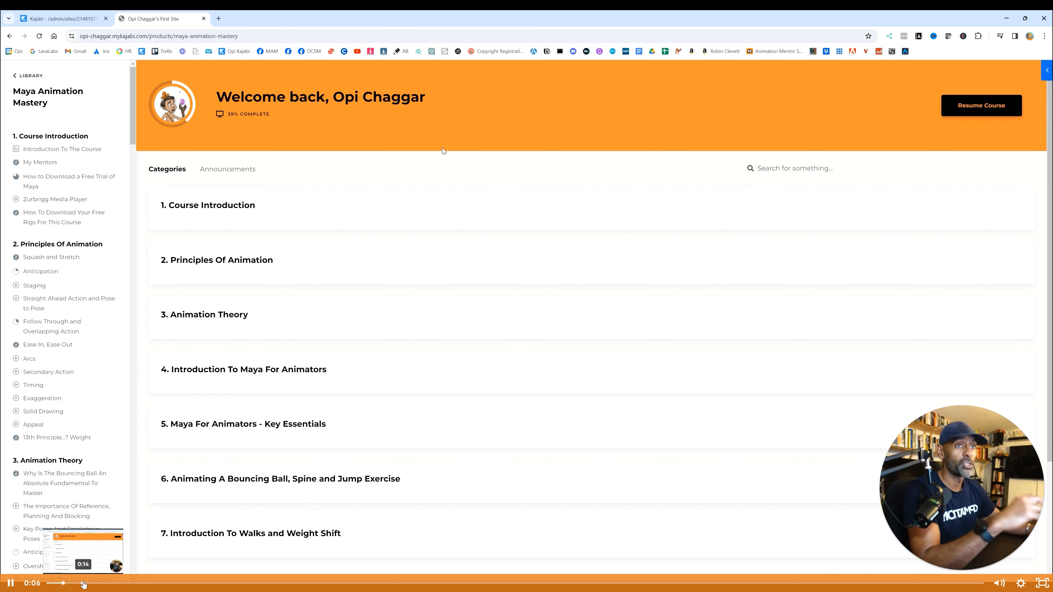